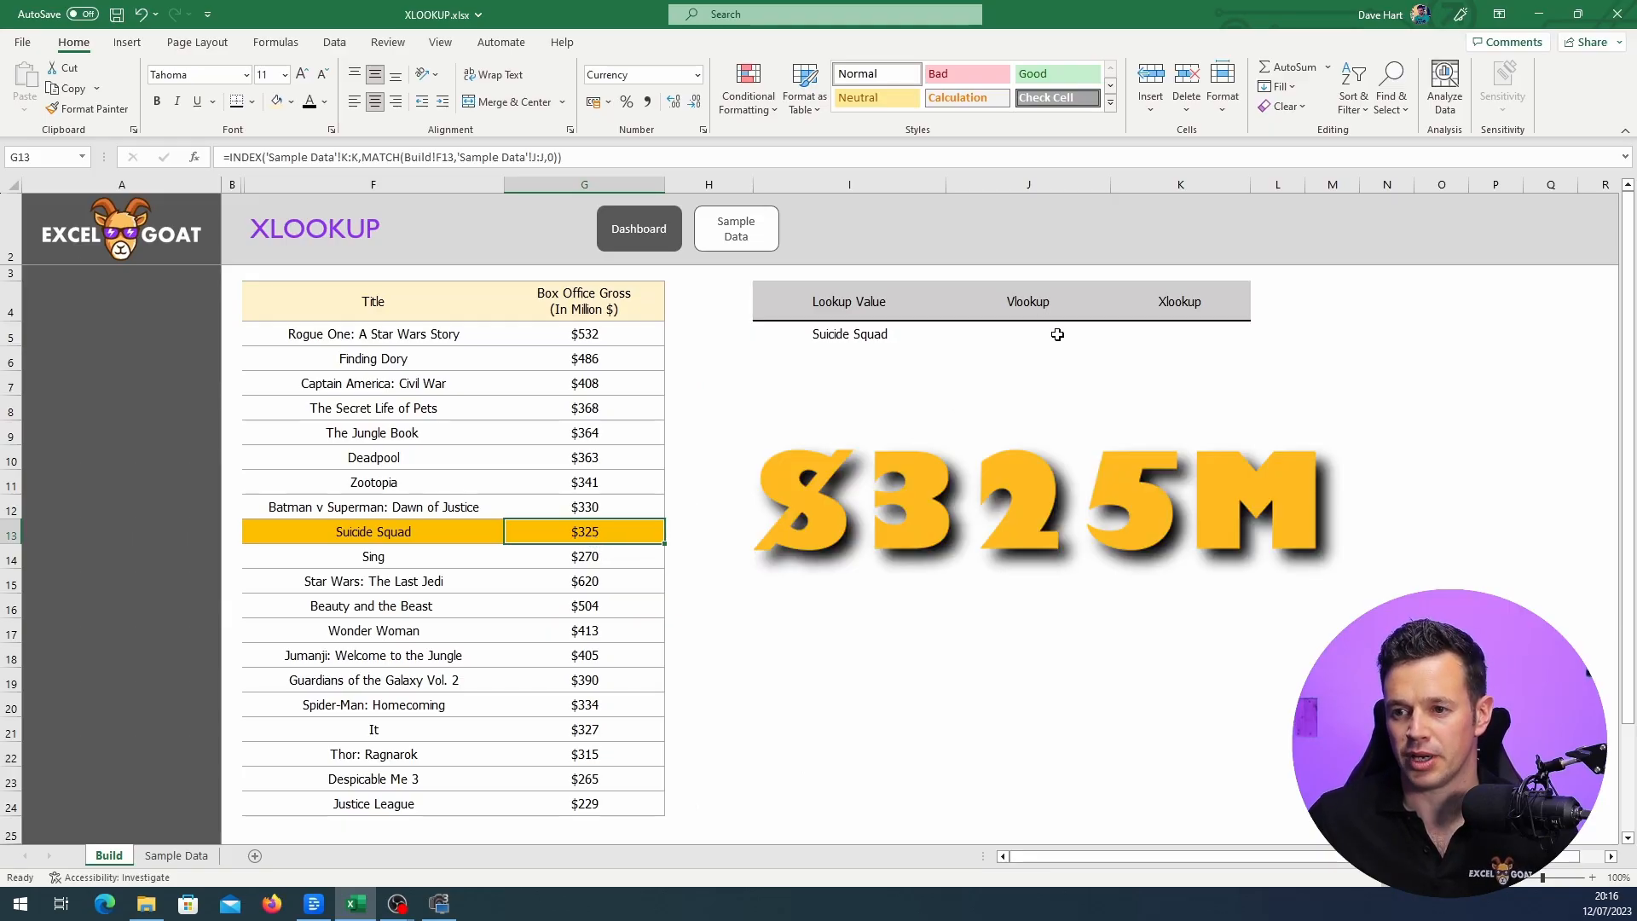
- Enter =VLOOKUP(I5,F4:G24,2,0) in J5 to return the box office gross for the lookup title
left_click(1039, 330)
type("=vlookup(")
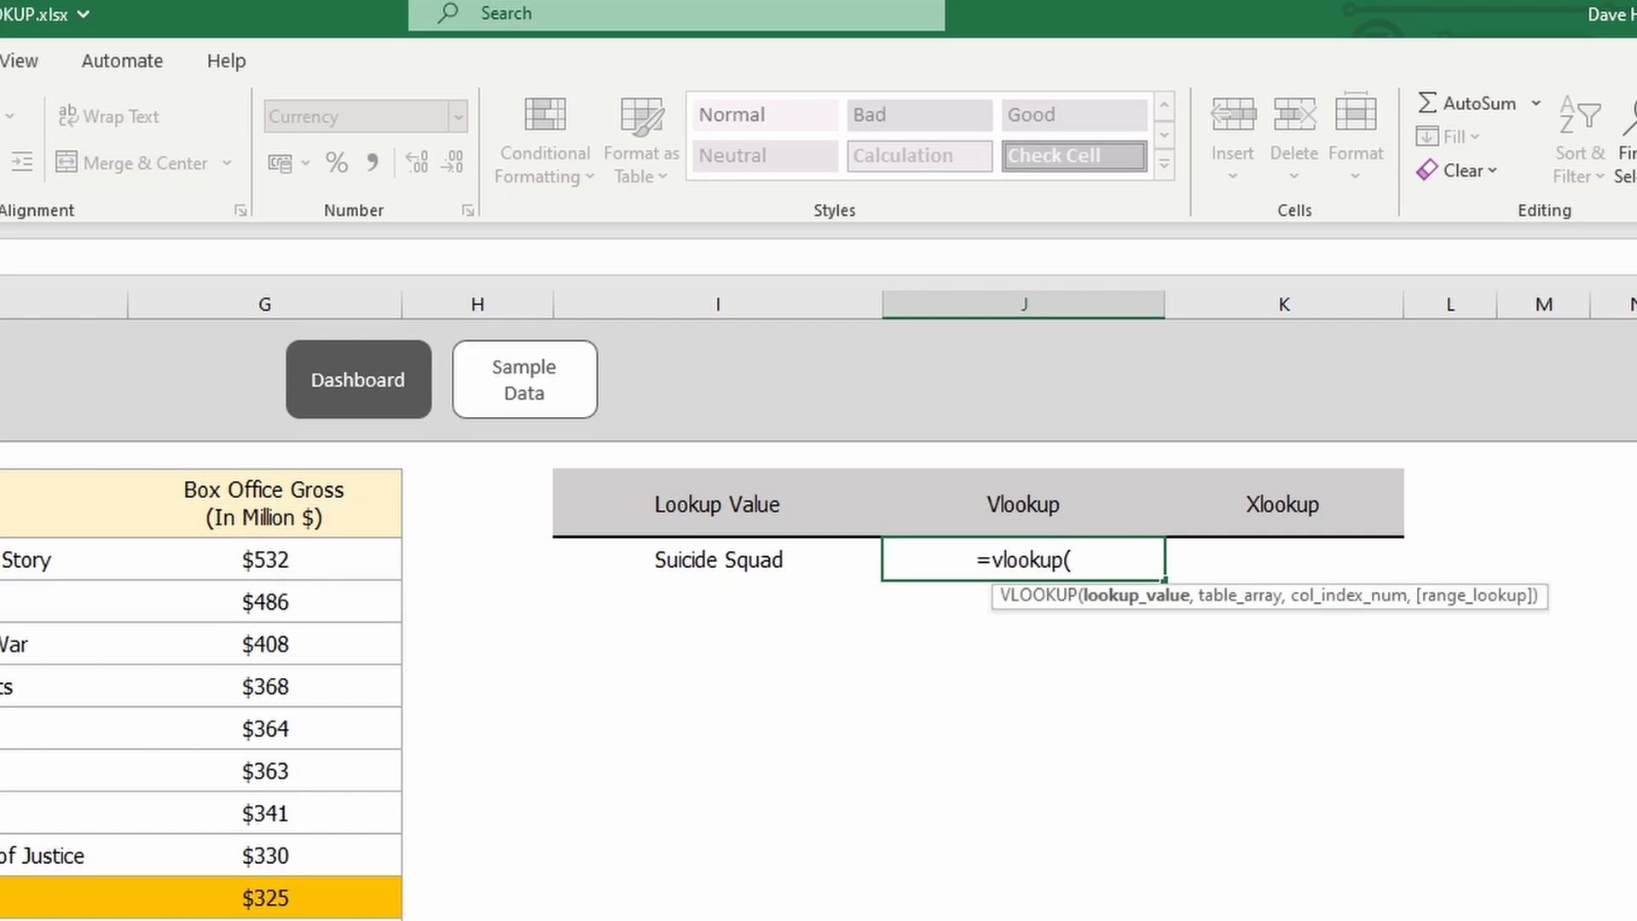
left_click(754, 560)
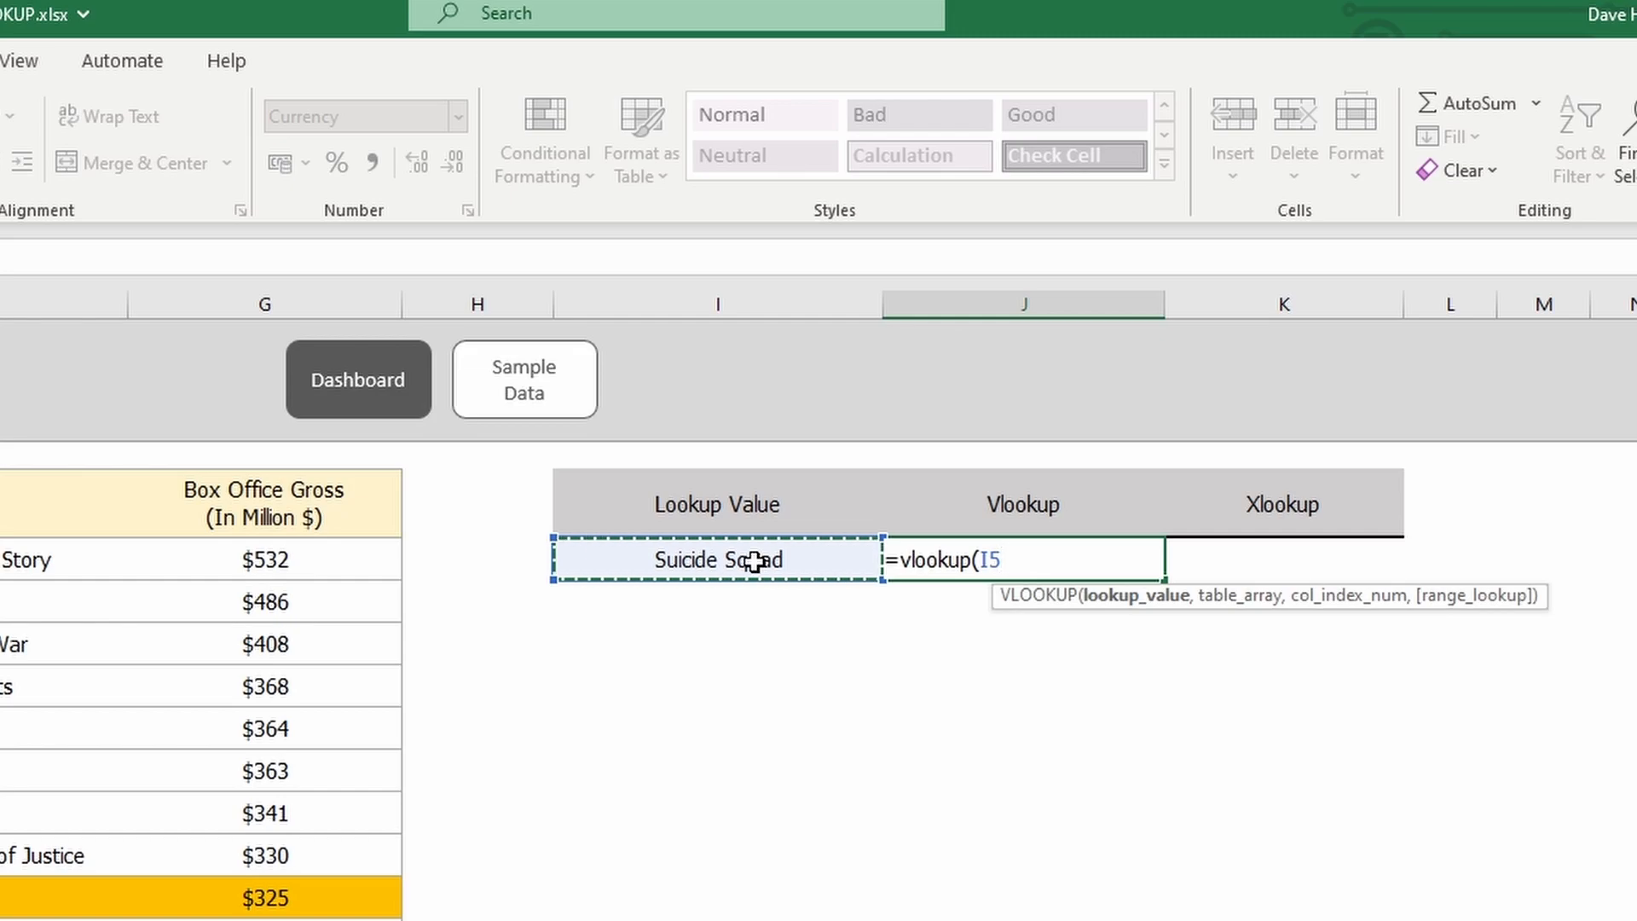
type(",")
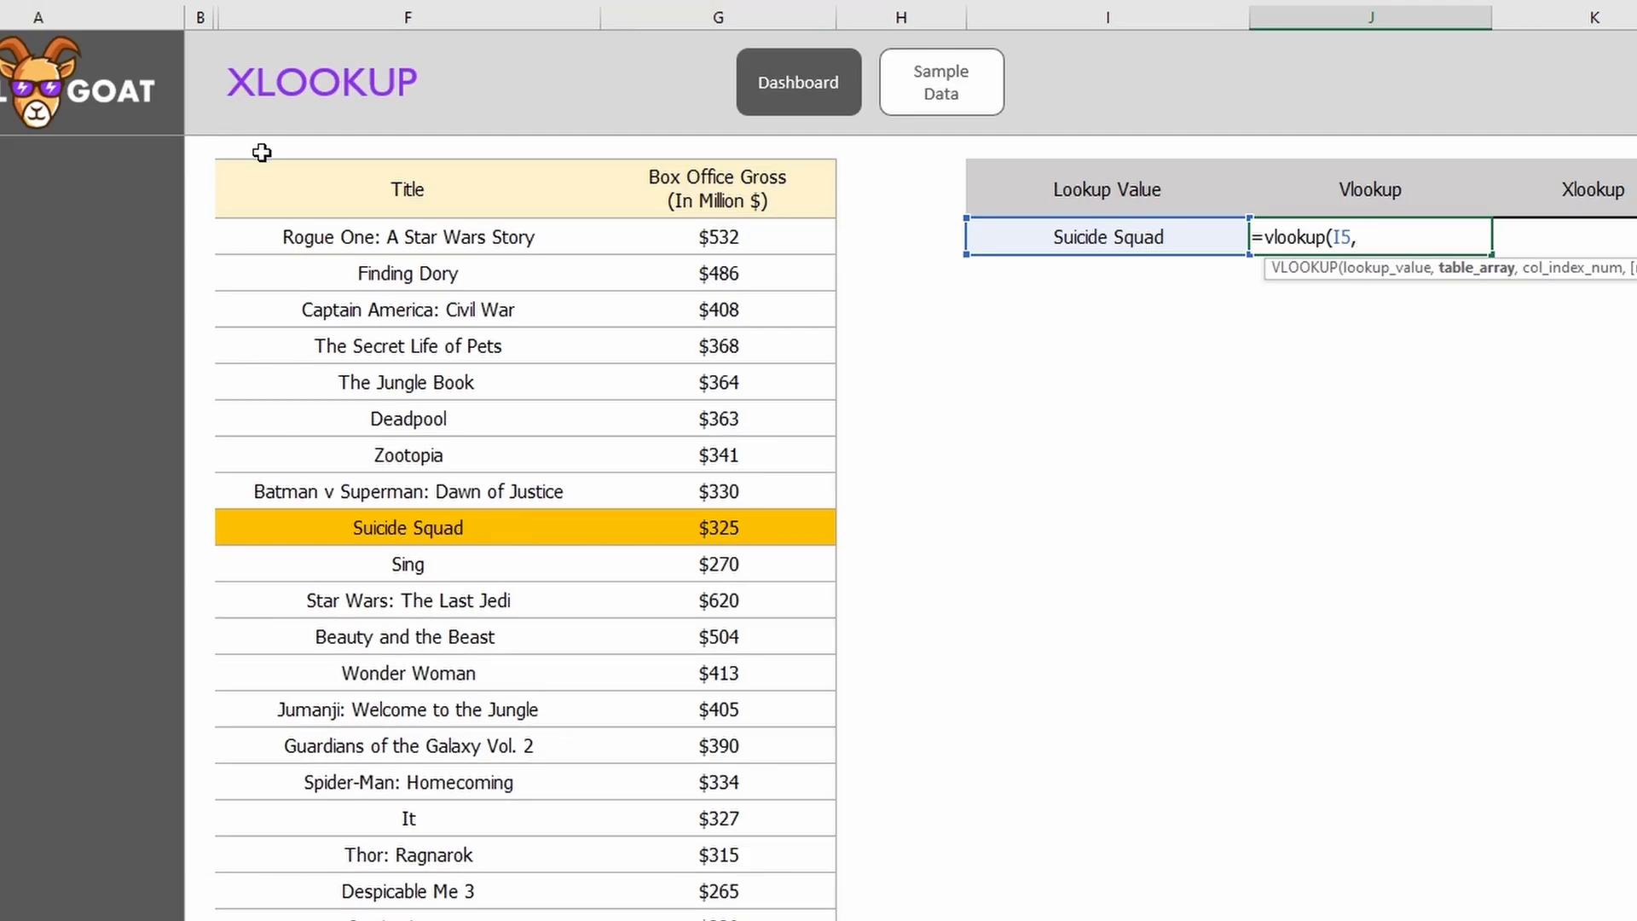
left_click_drag(404, 182, 749, 916)
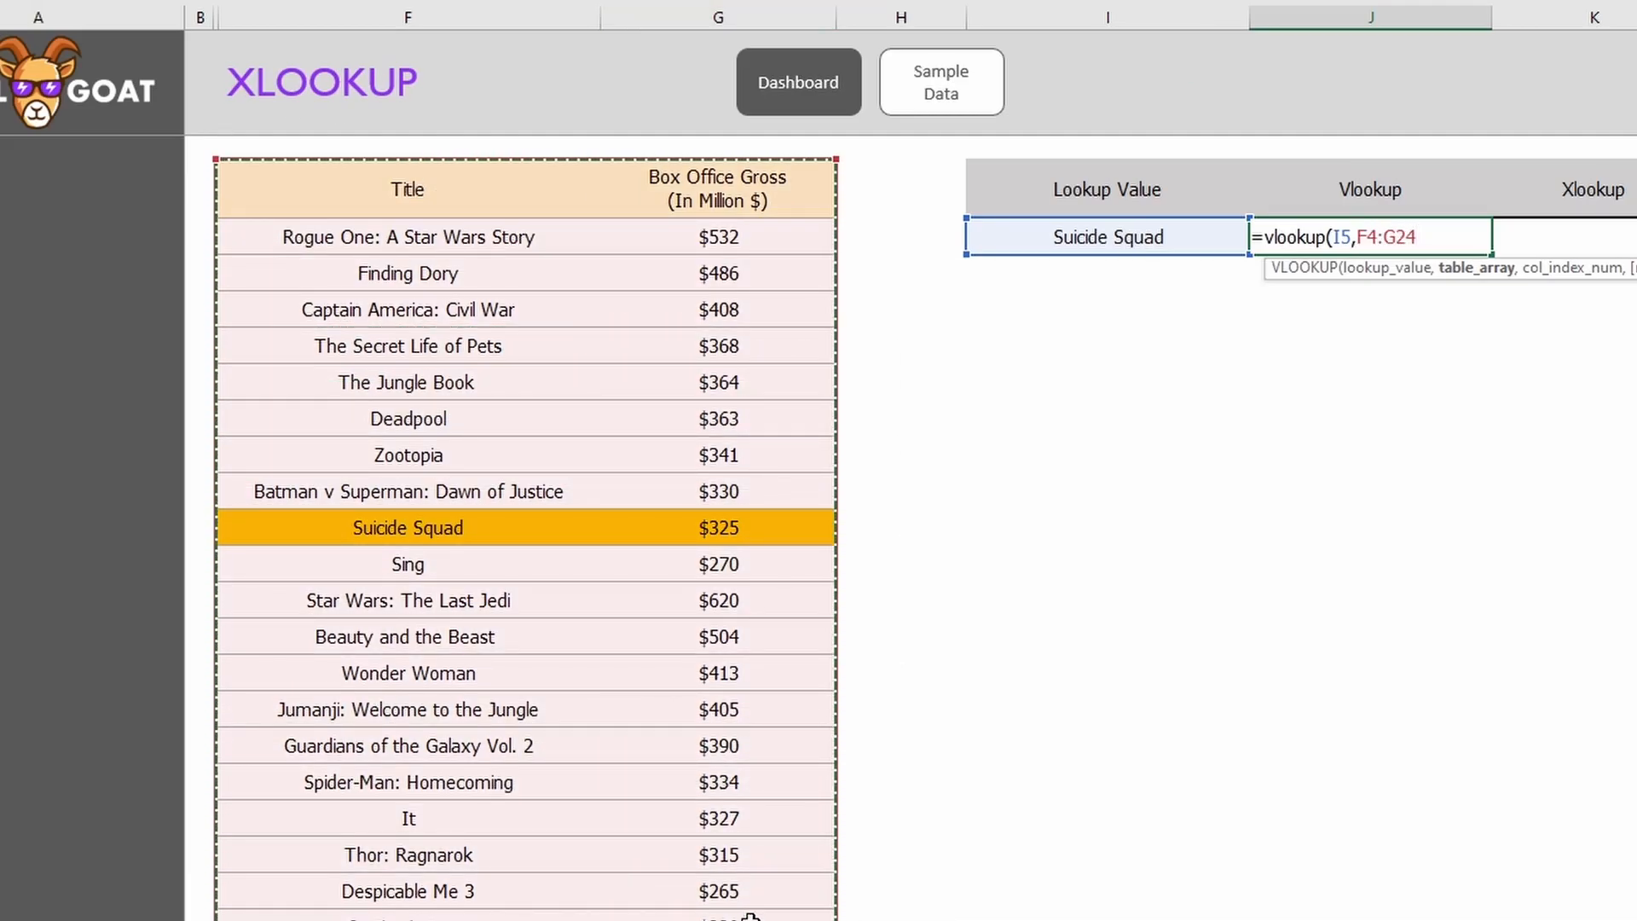
type(",")
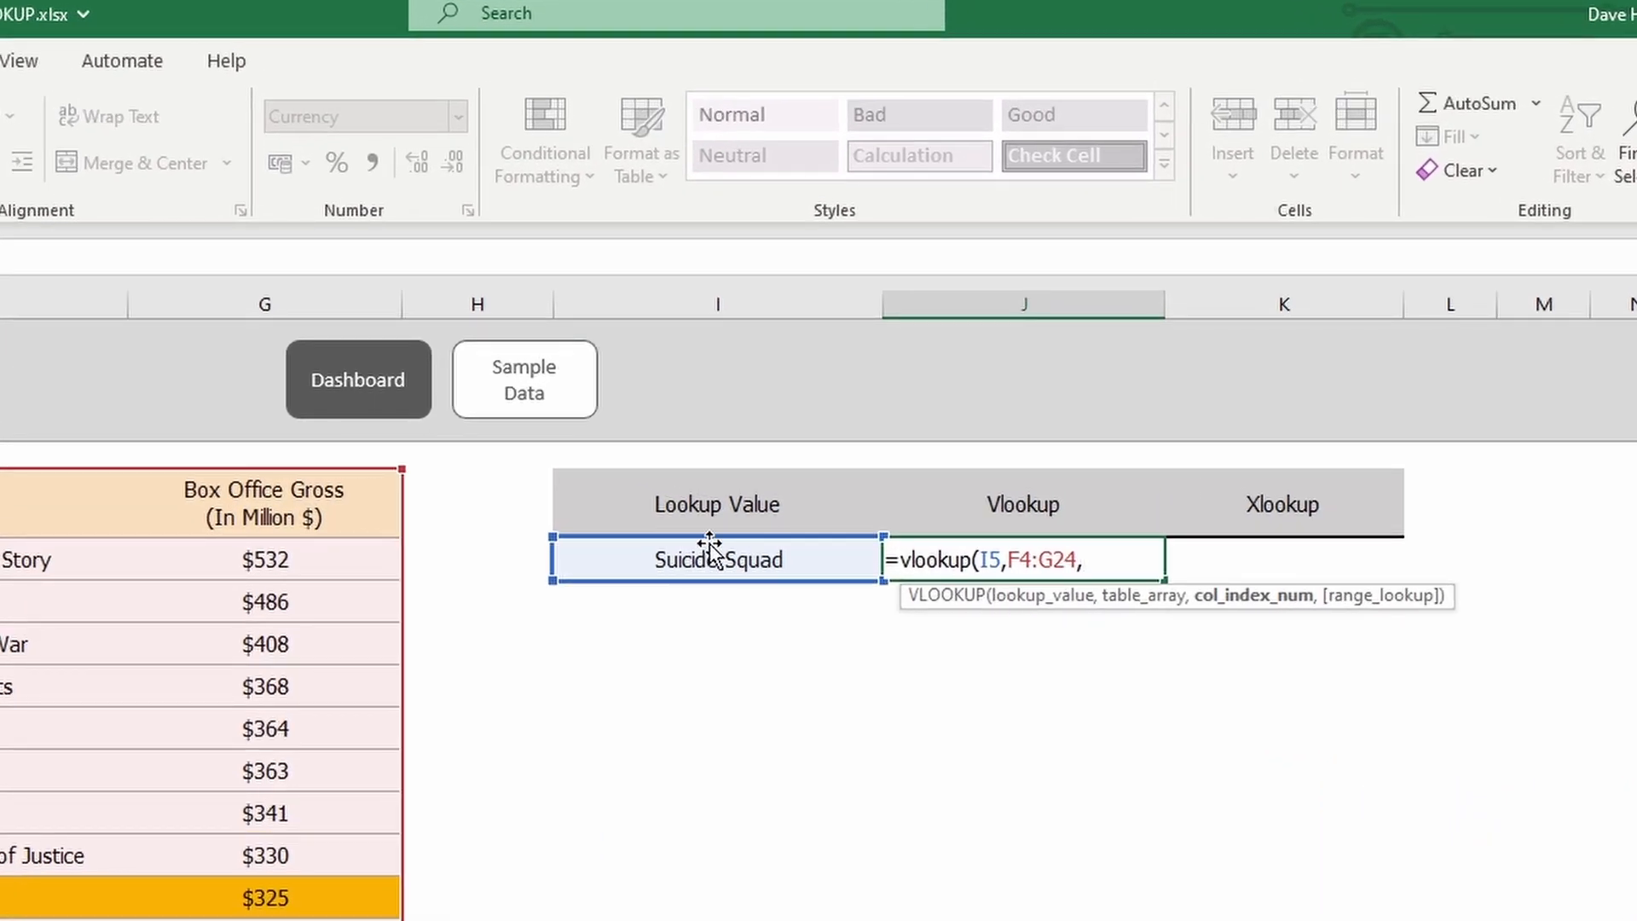
type(",0")
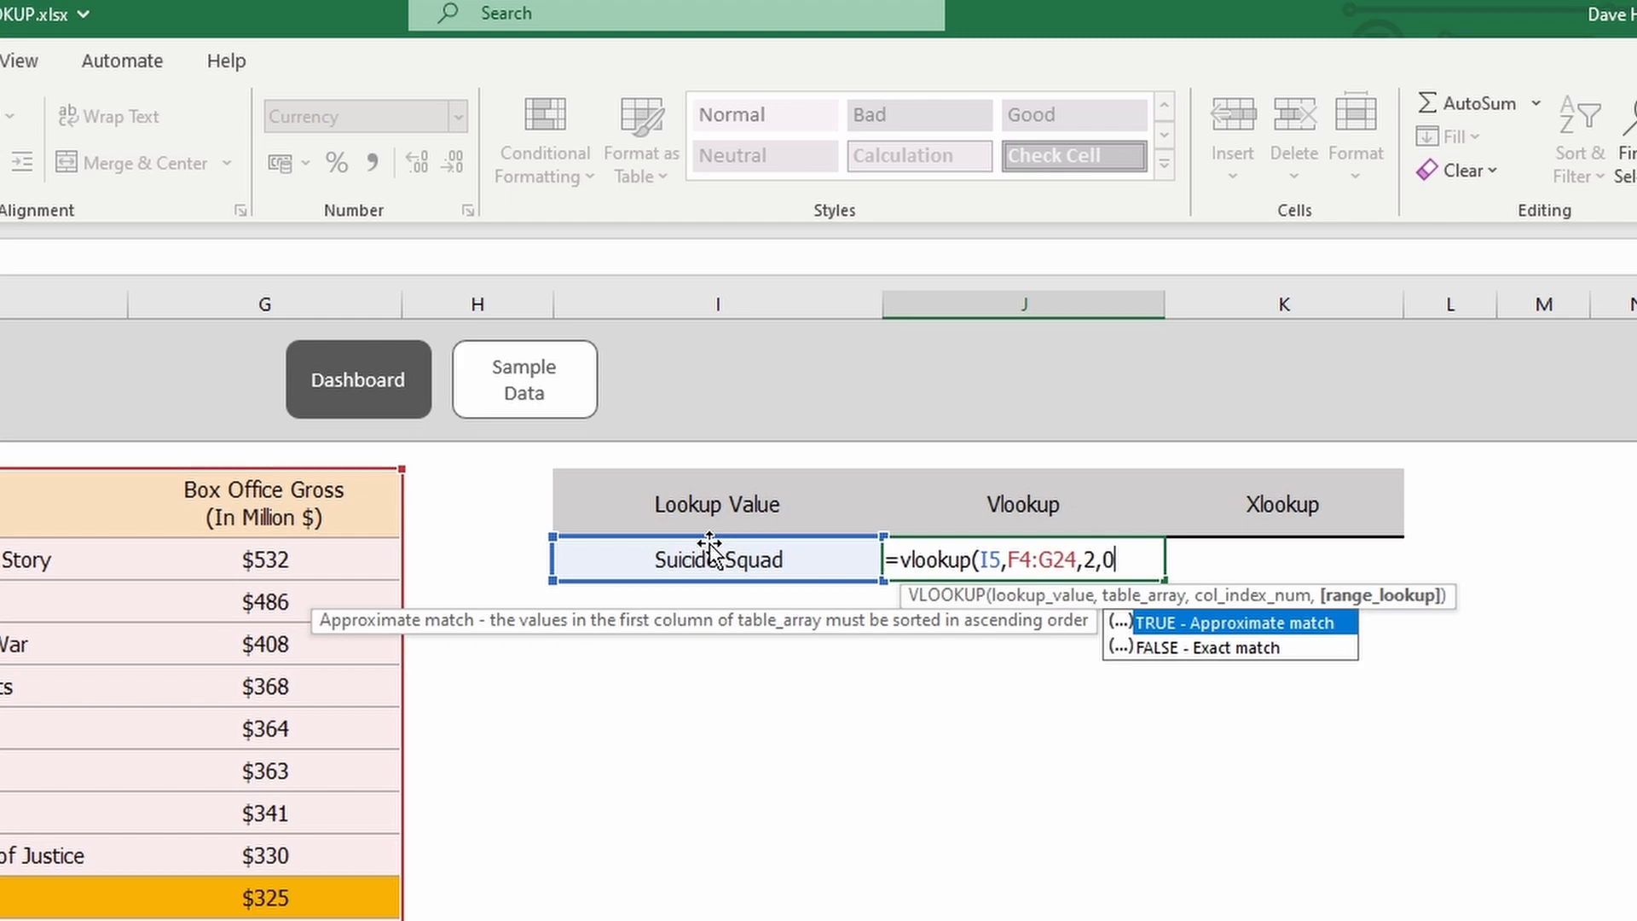
type(")")
key("Return")
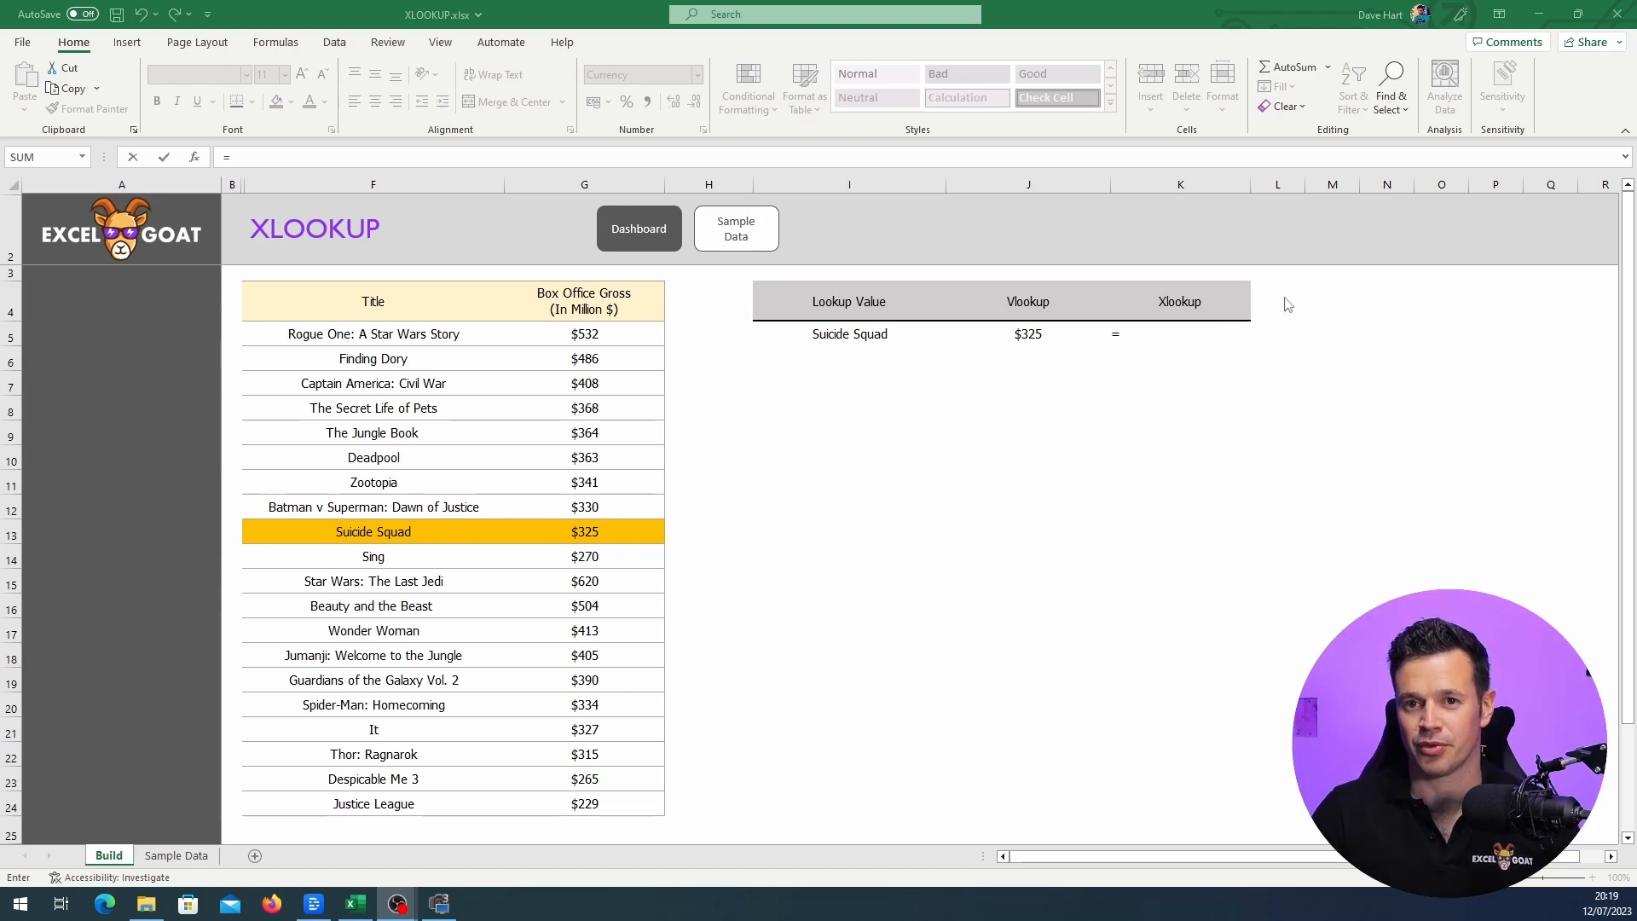
- Enter =XLOOKUP(I5,F4:F24,G4:G24,,0,) in K5 to return the same gross with an exact match
left_click(1183, 327)
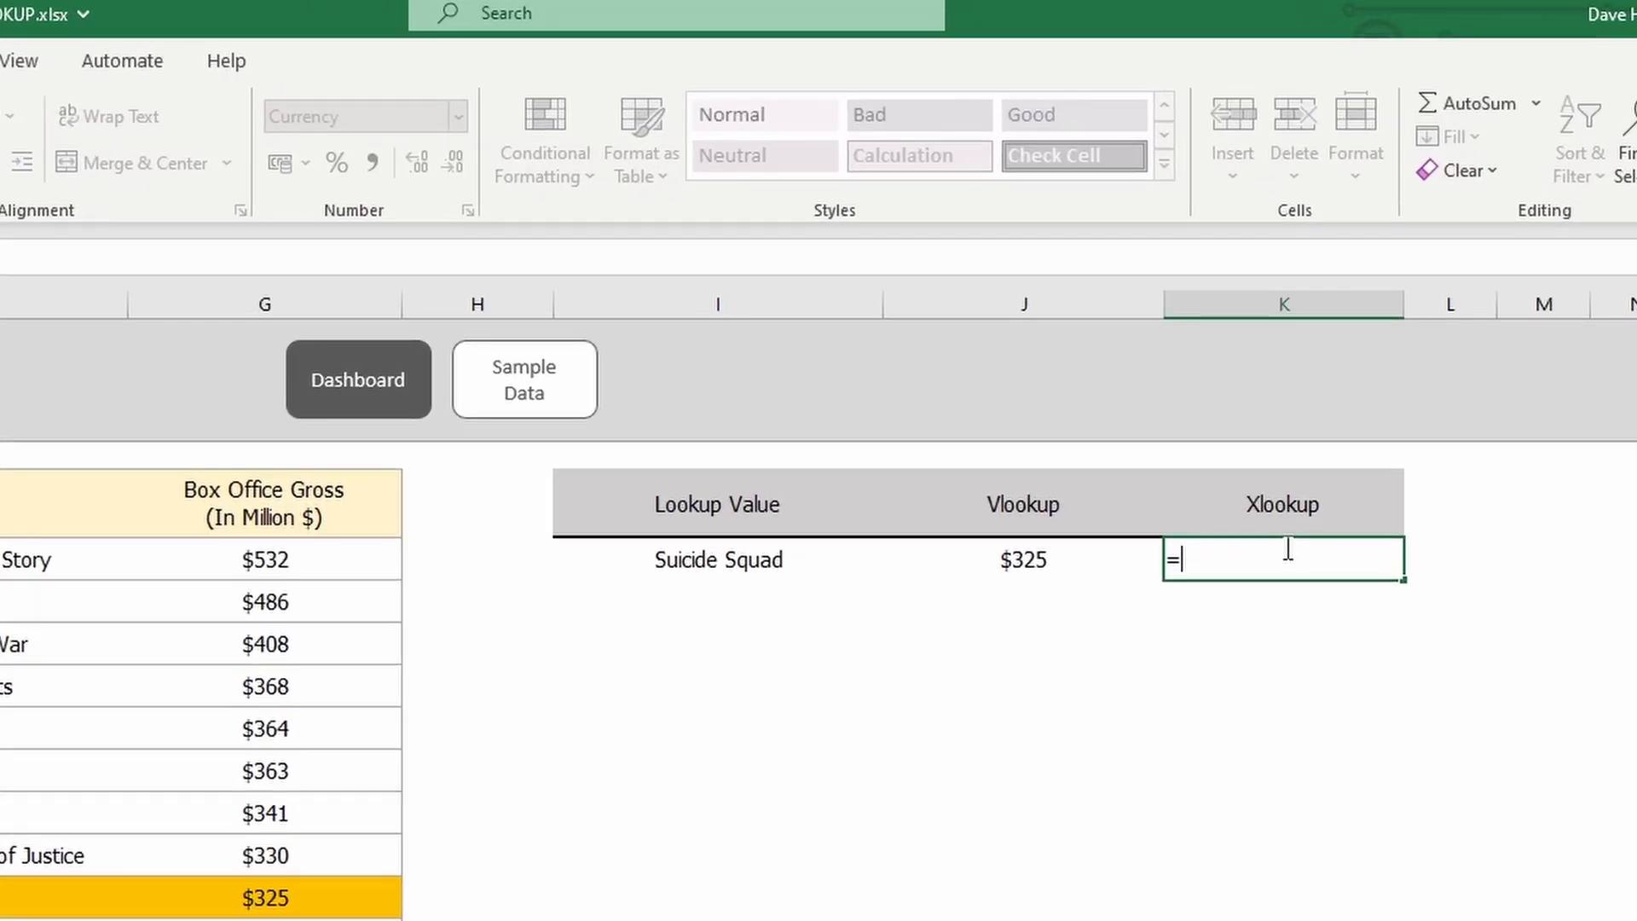
type("xlookup(")
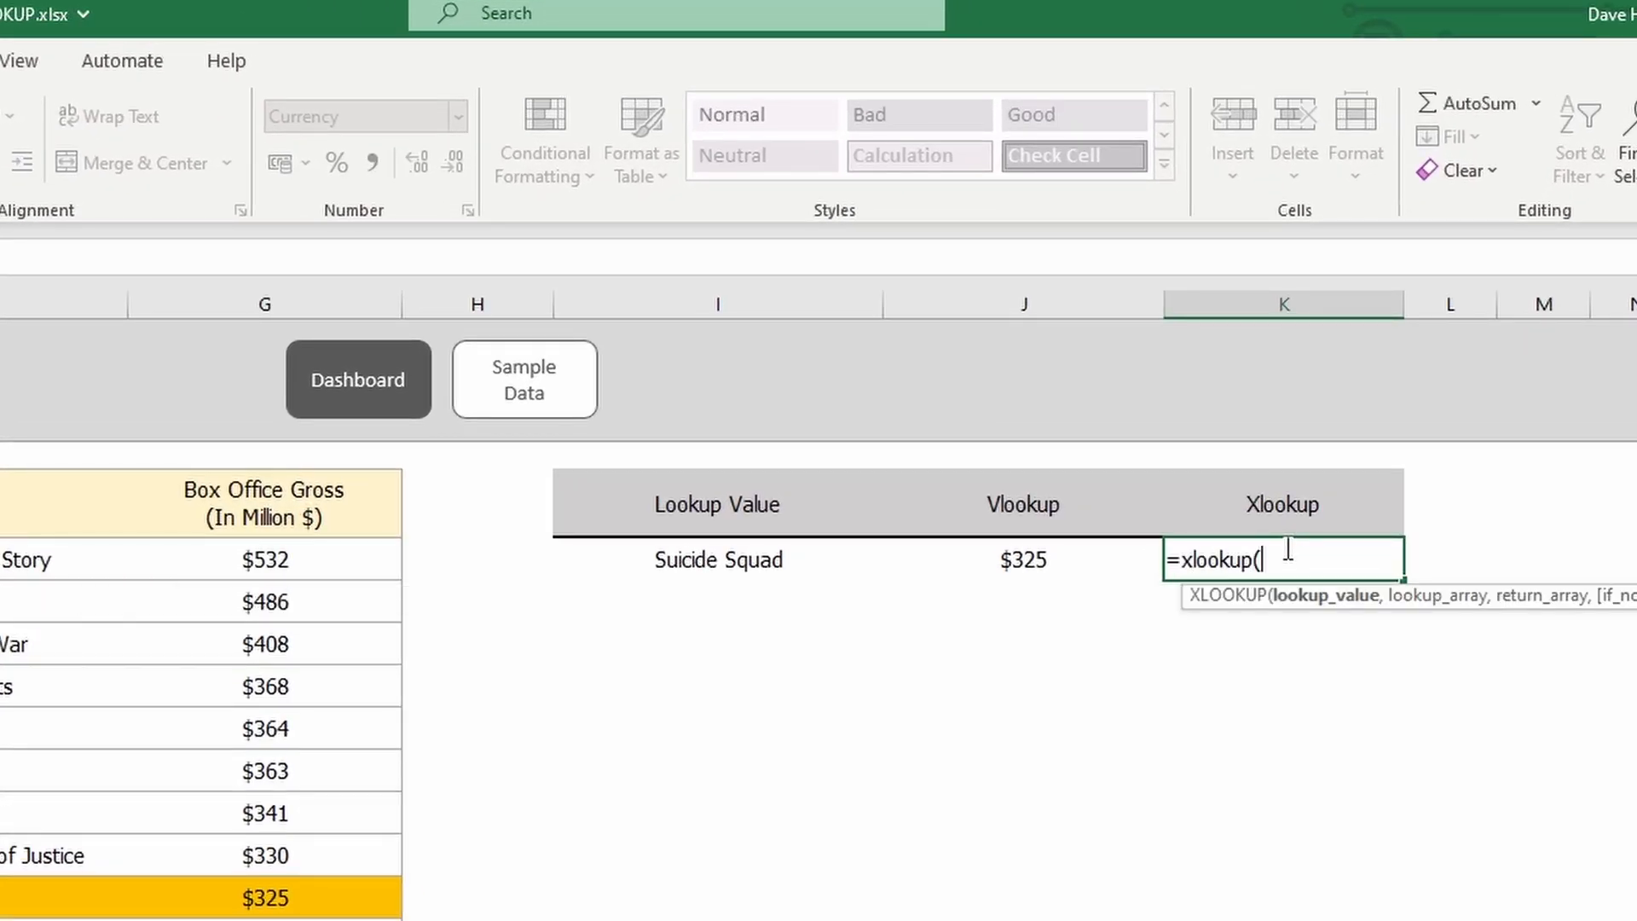
left_click(706, 560)
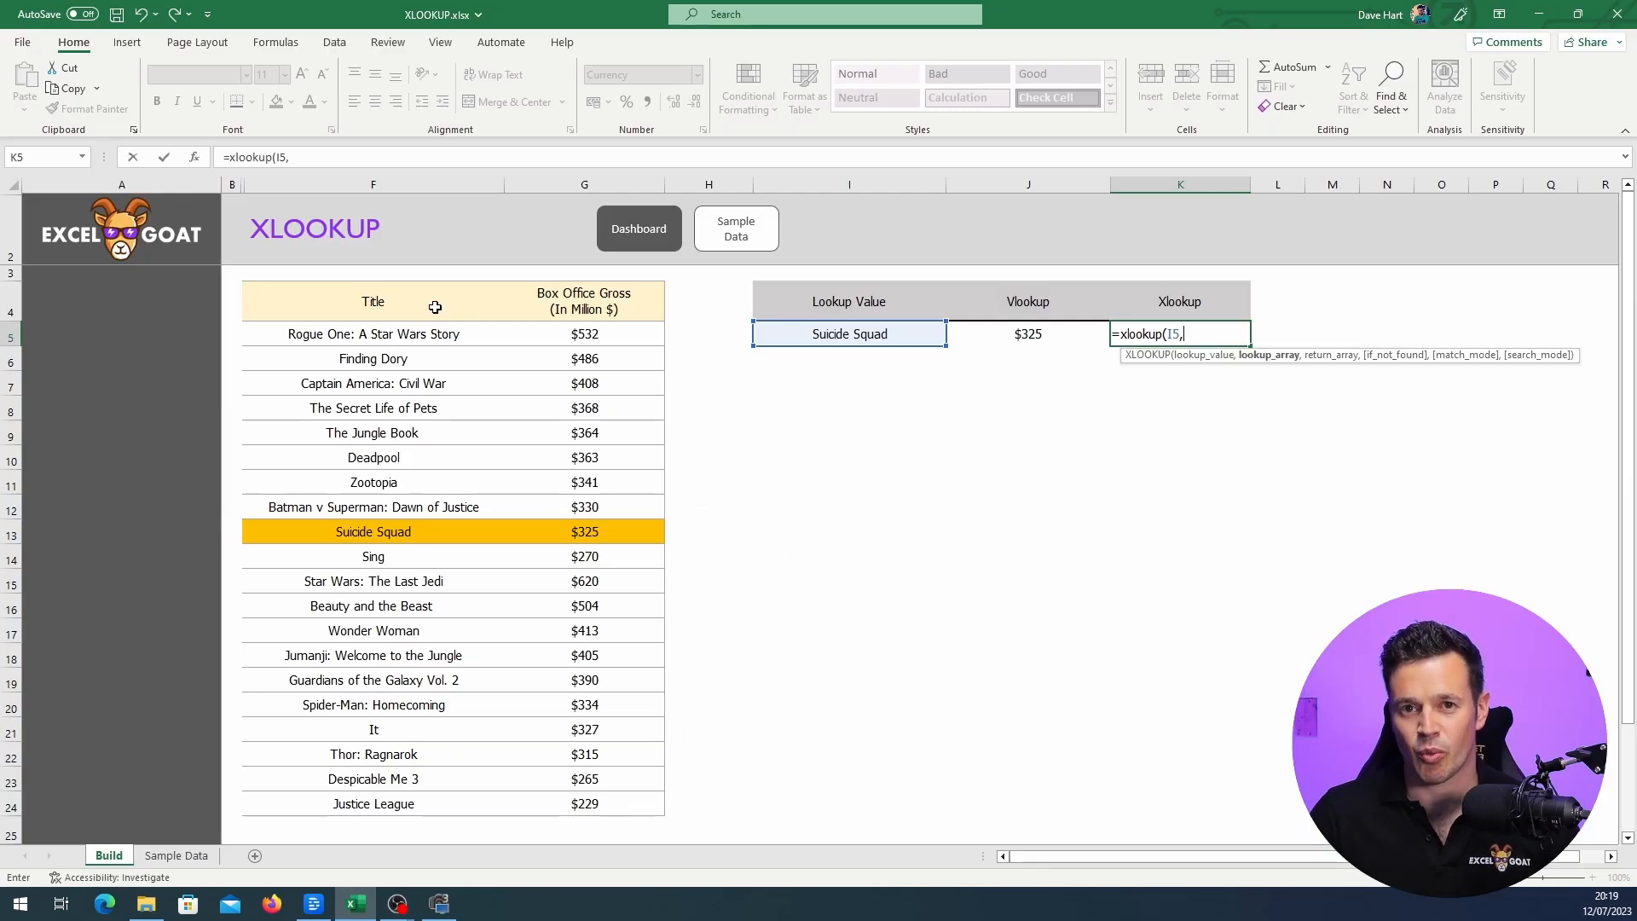
left_click_drag(401, 307, 379, 805)
type(",")
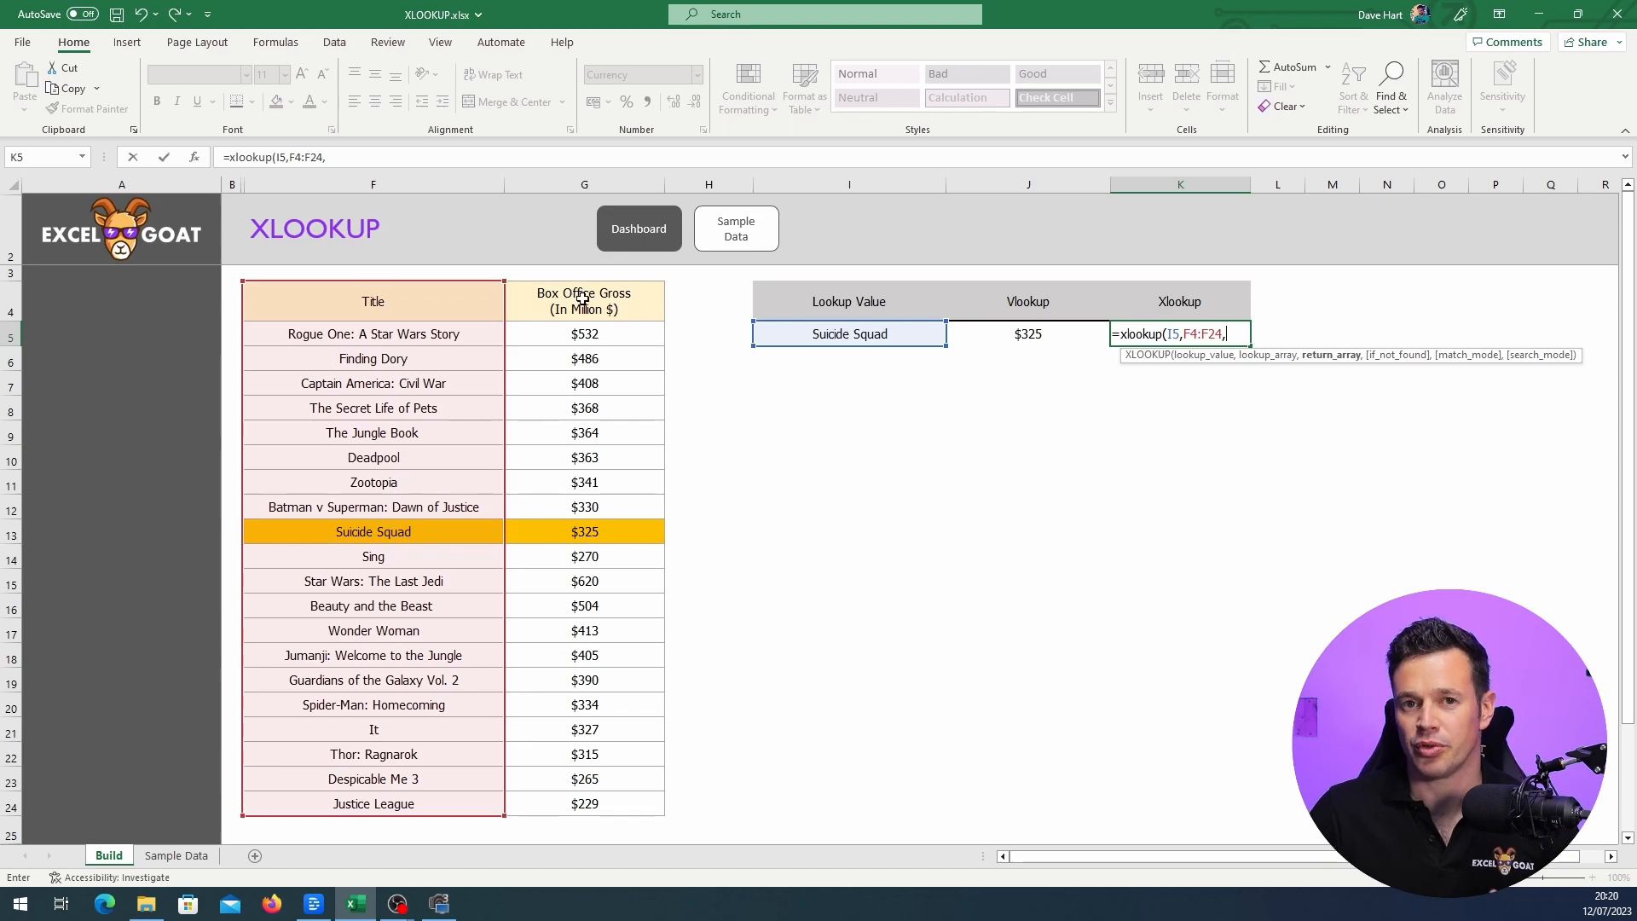
left_click_drag(583, 297, 620, 805)
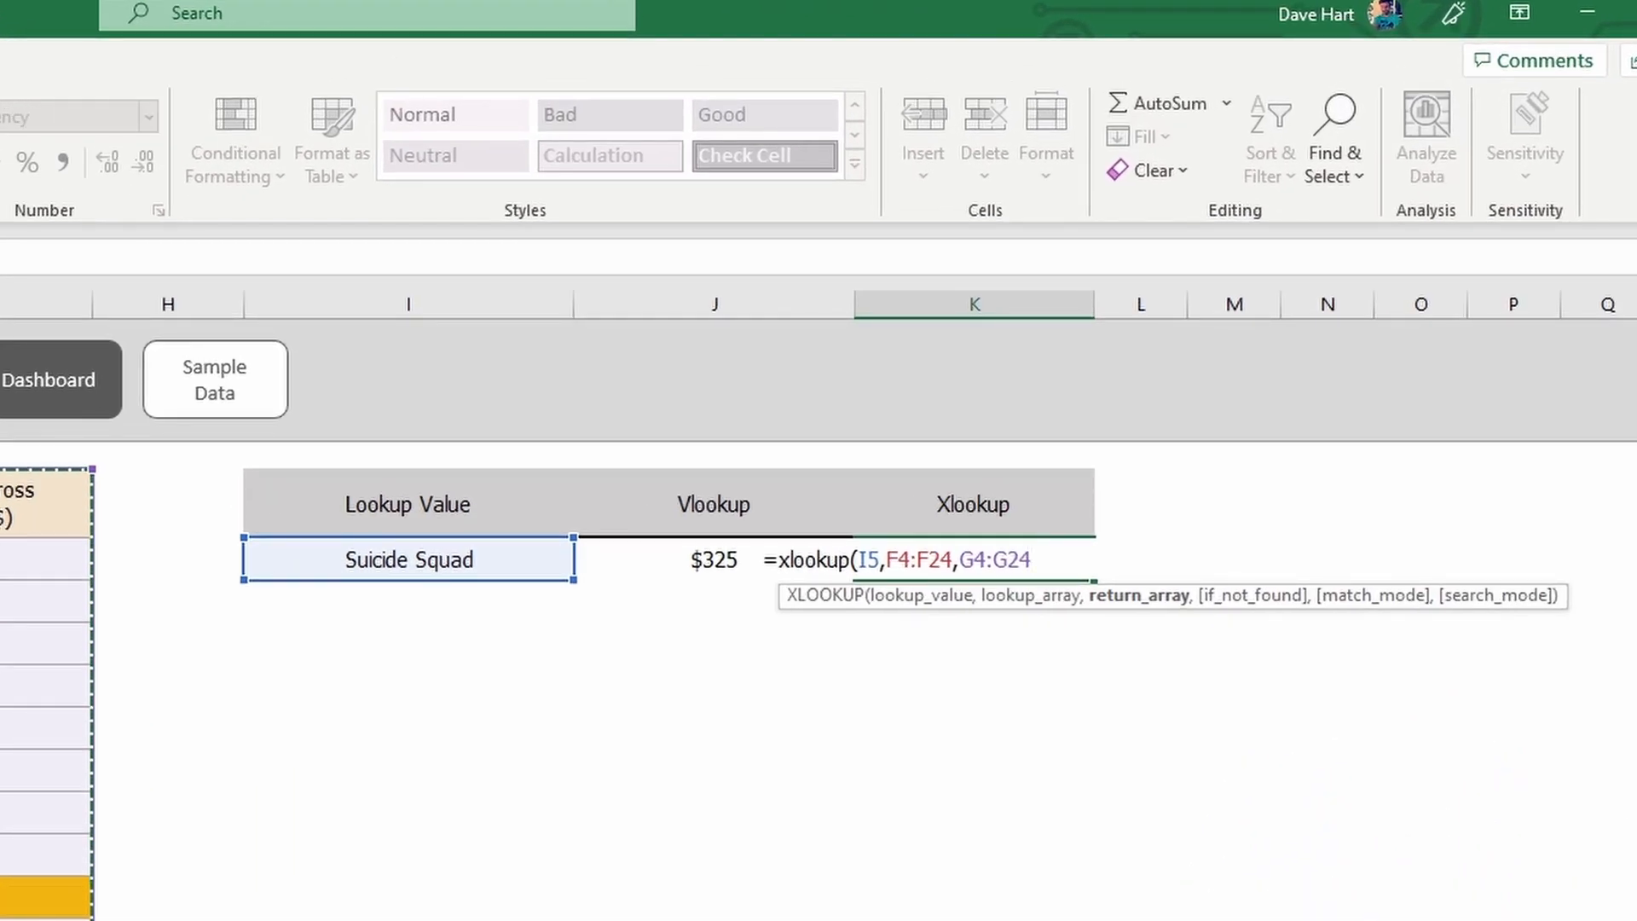
type(",")
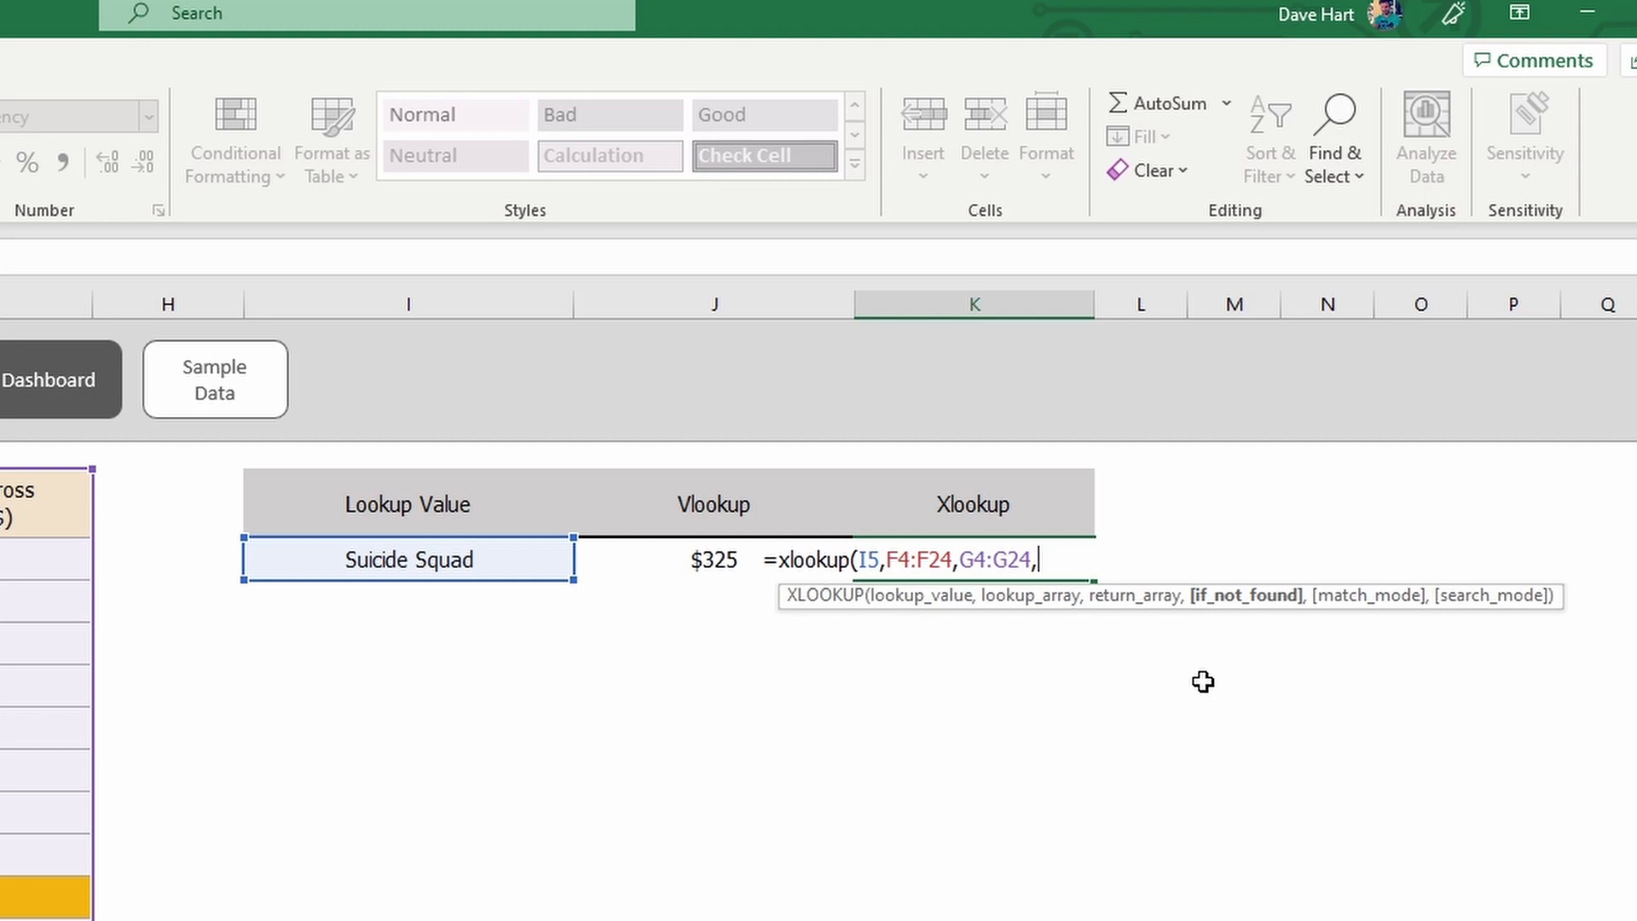
type(",")
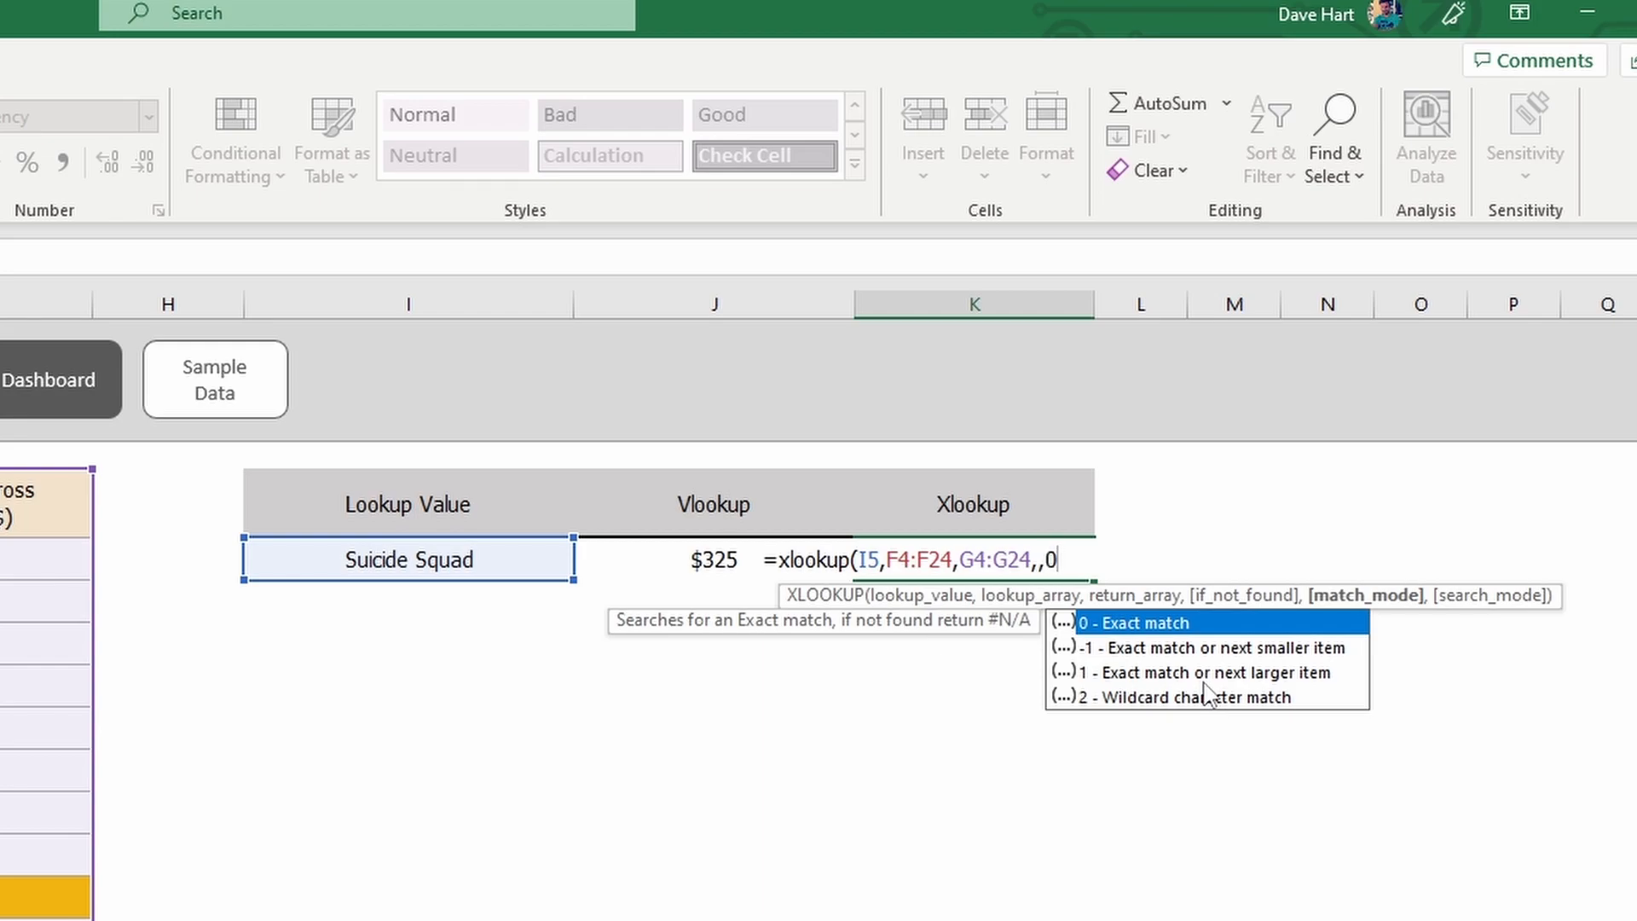
type("0,")
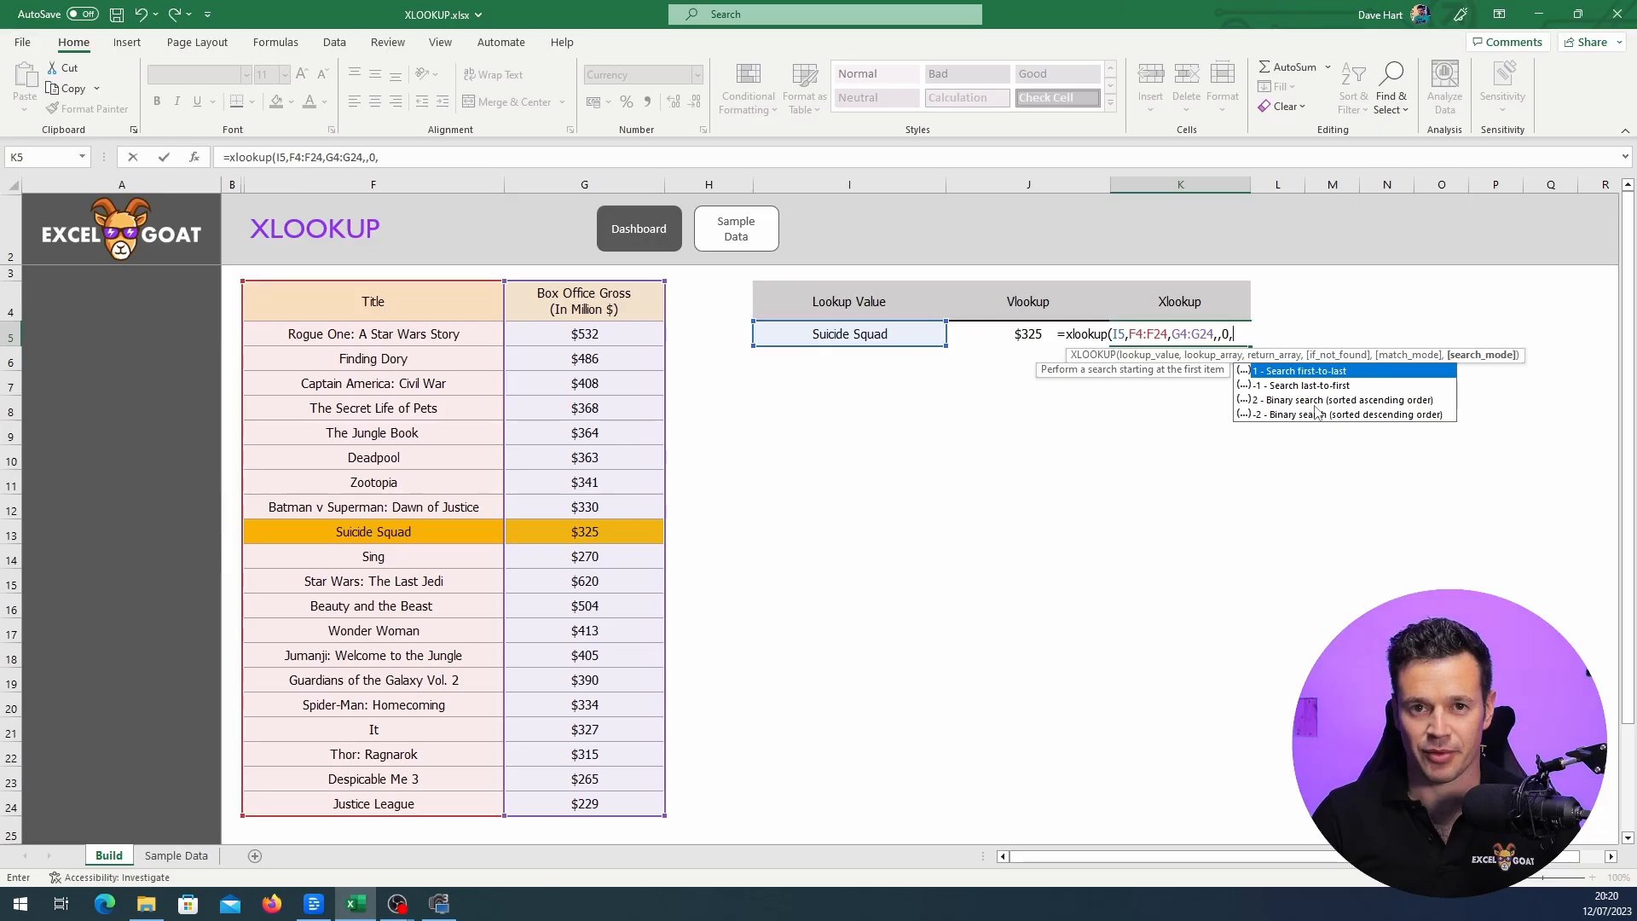
type(")")
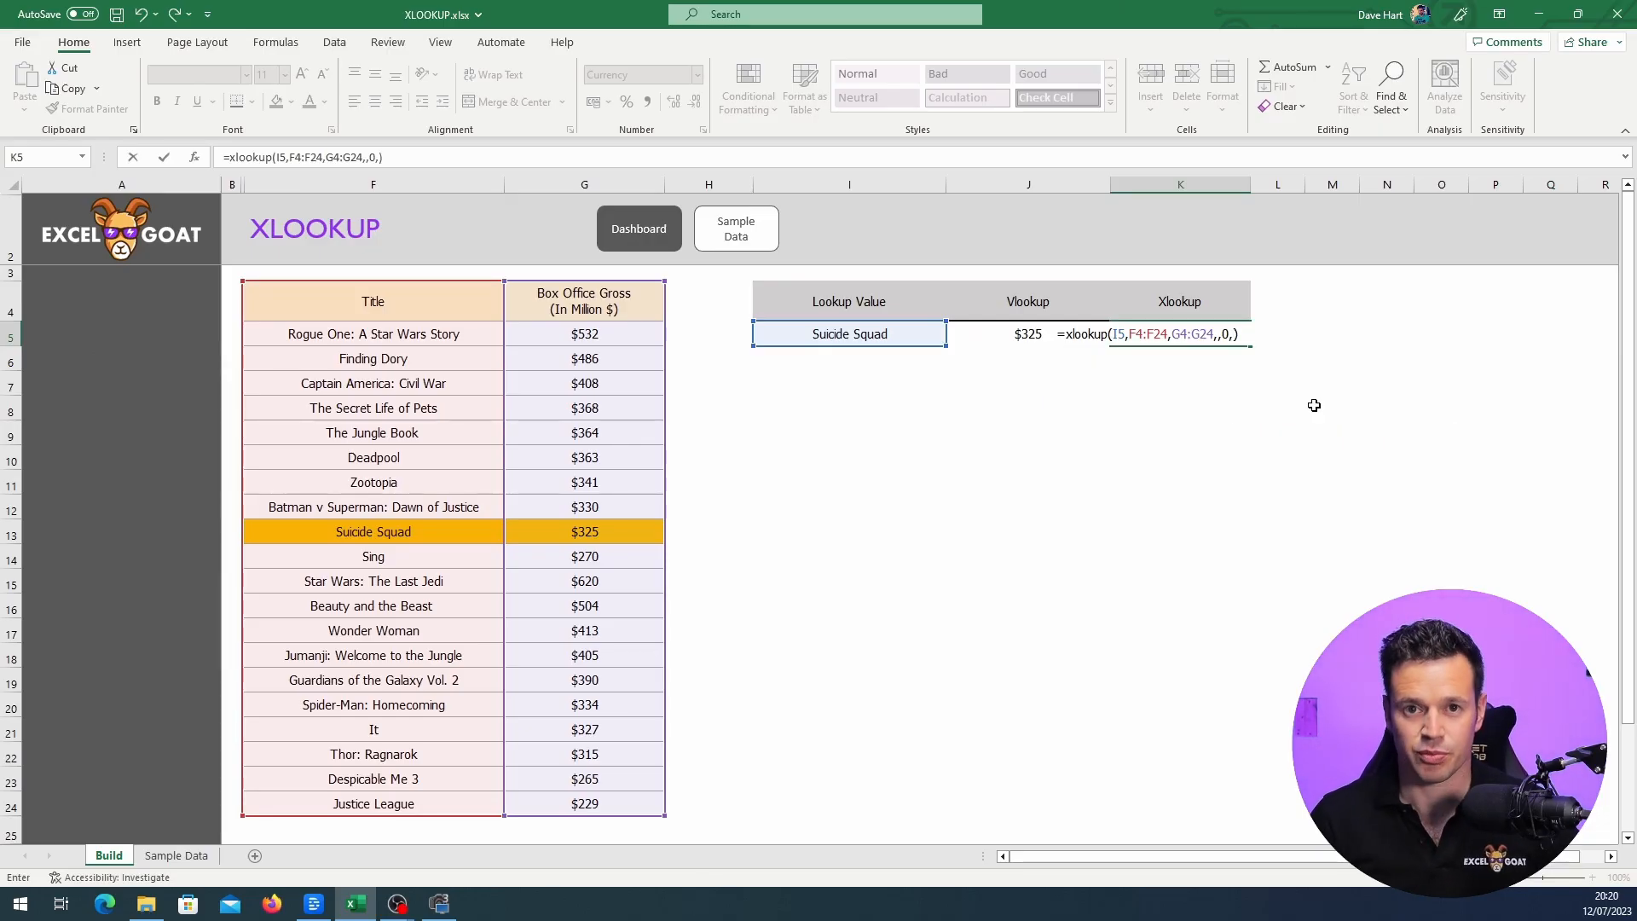
key("Return")
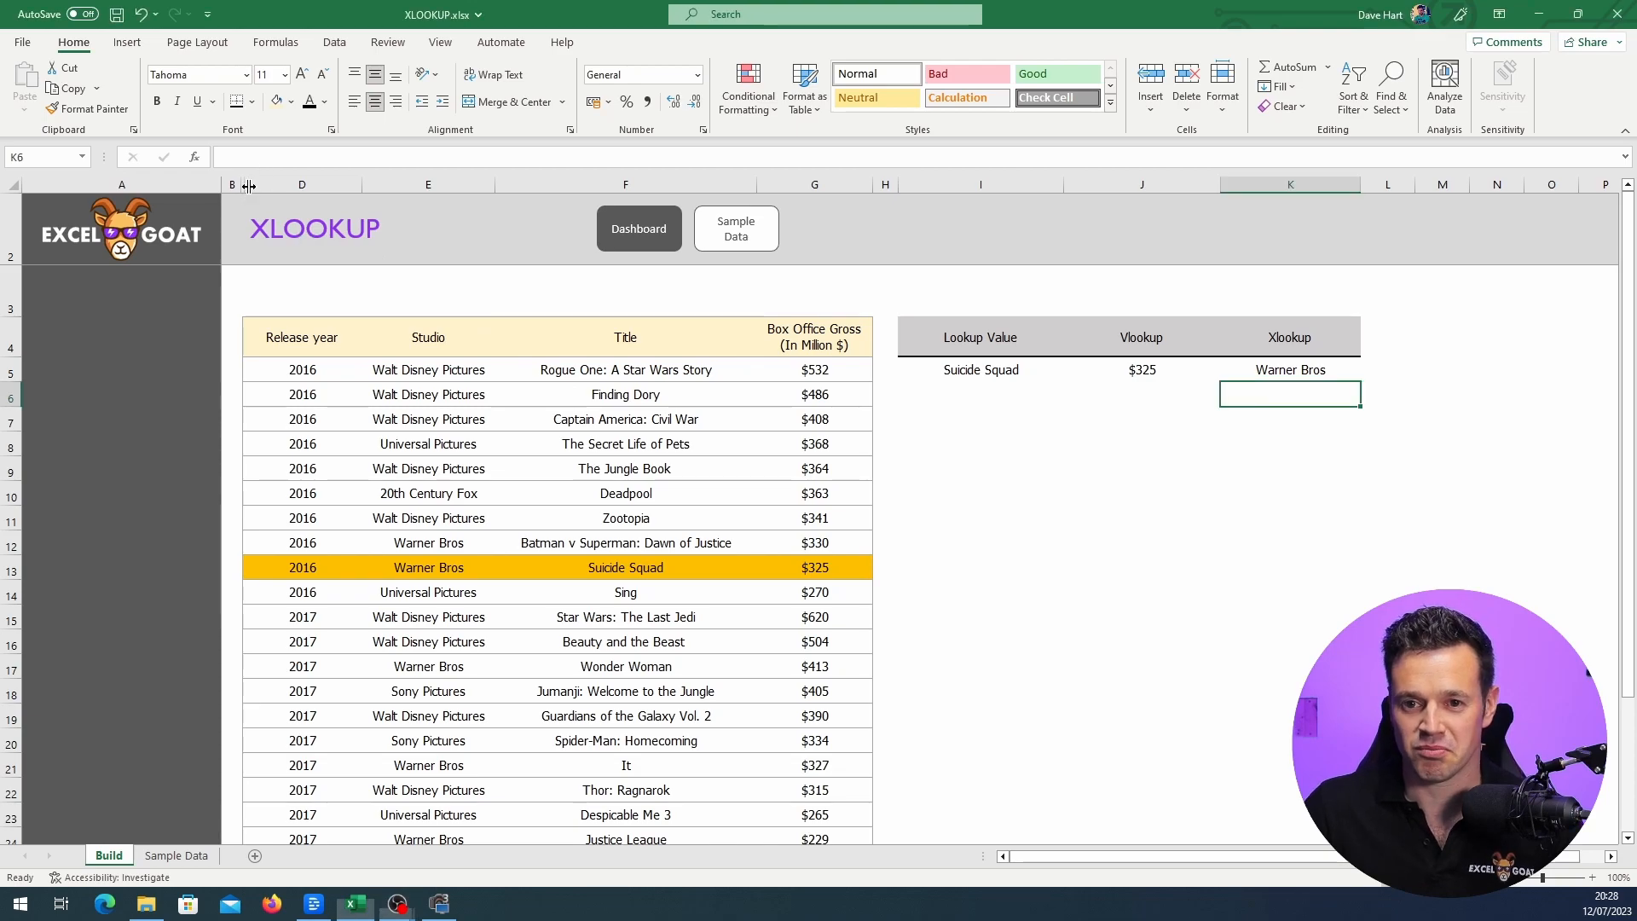
- Unhide helper column C and edit the VLOOKUP in J5 to use table array C4:E24 with column index 3
double_click(245, 185)
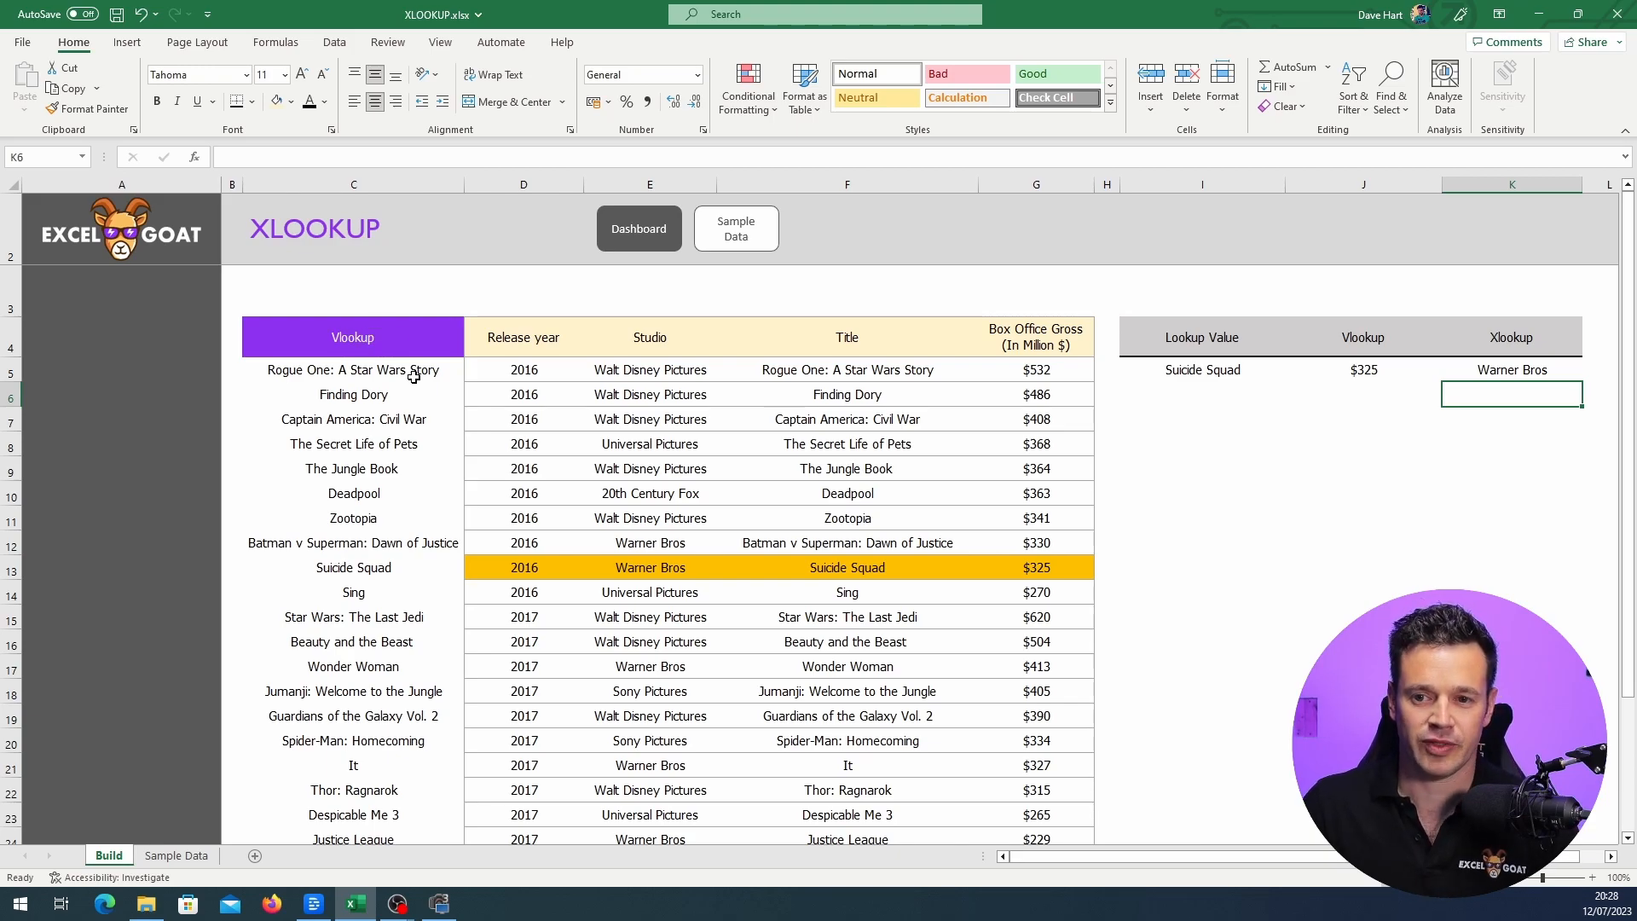
left_click(397, 569)
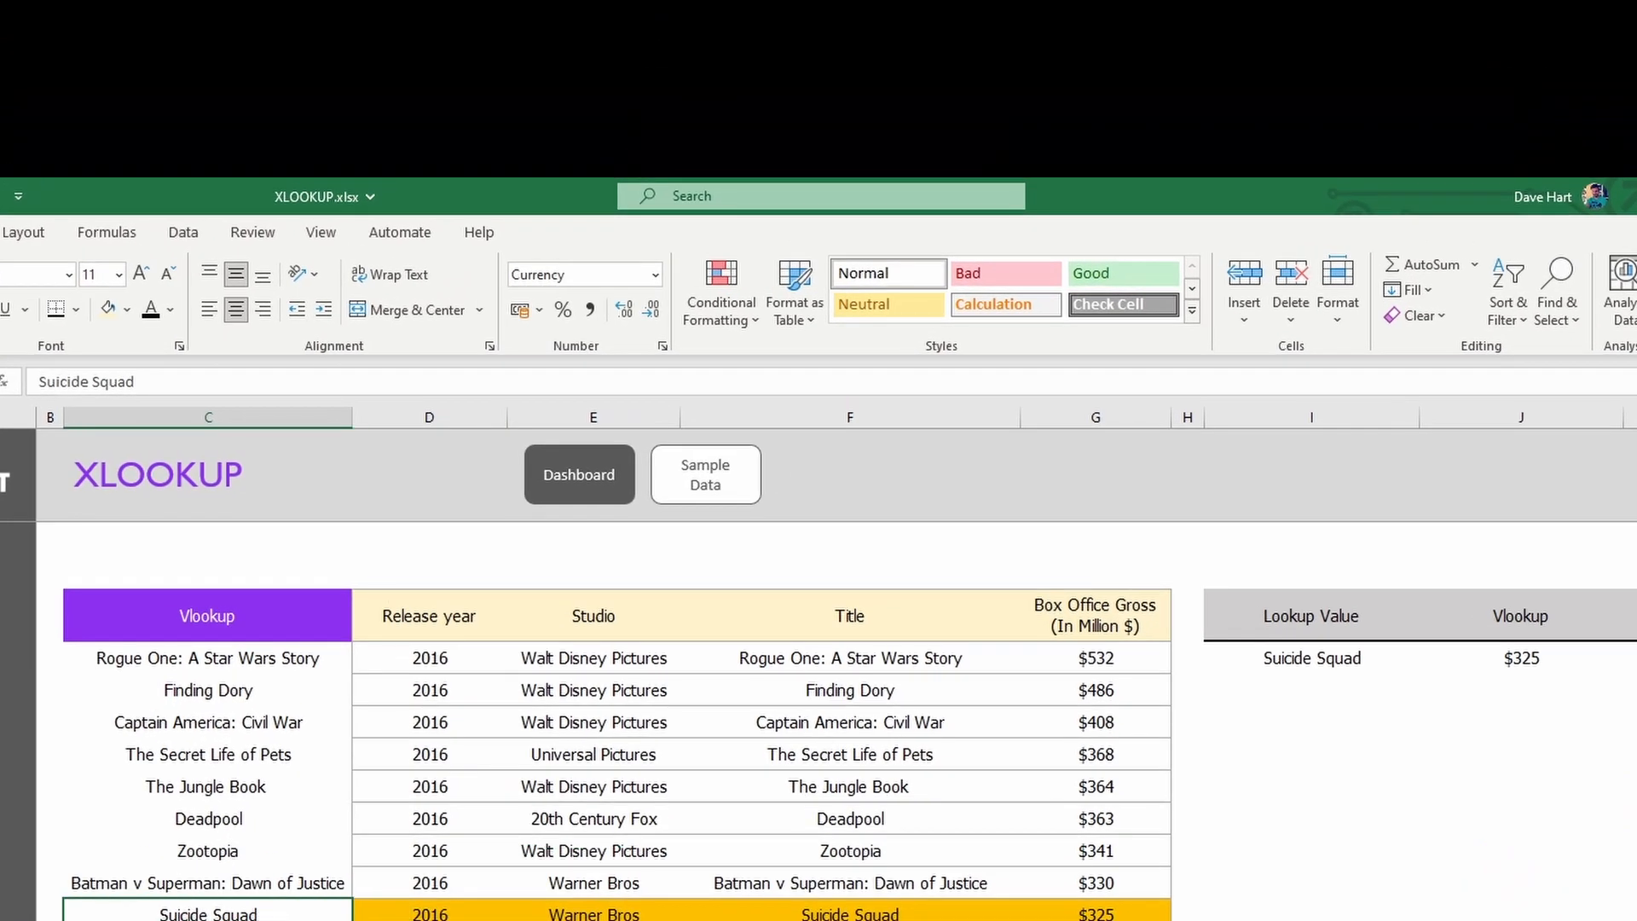
left_click(1394, 372)
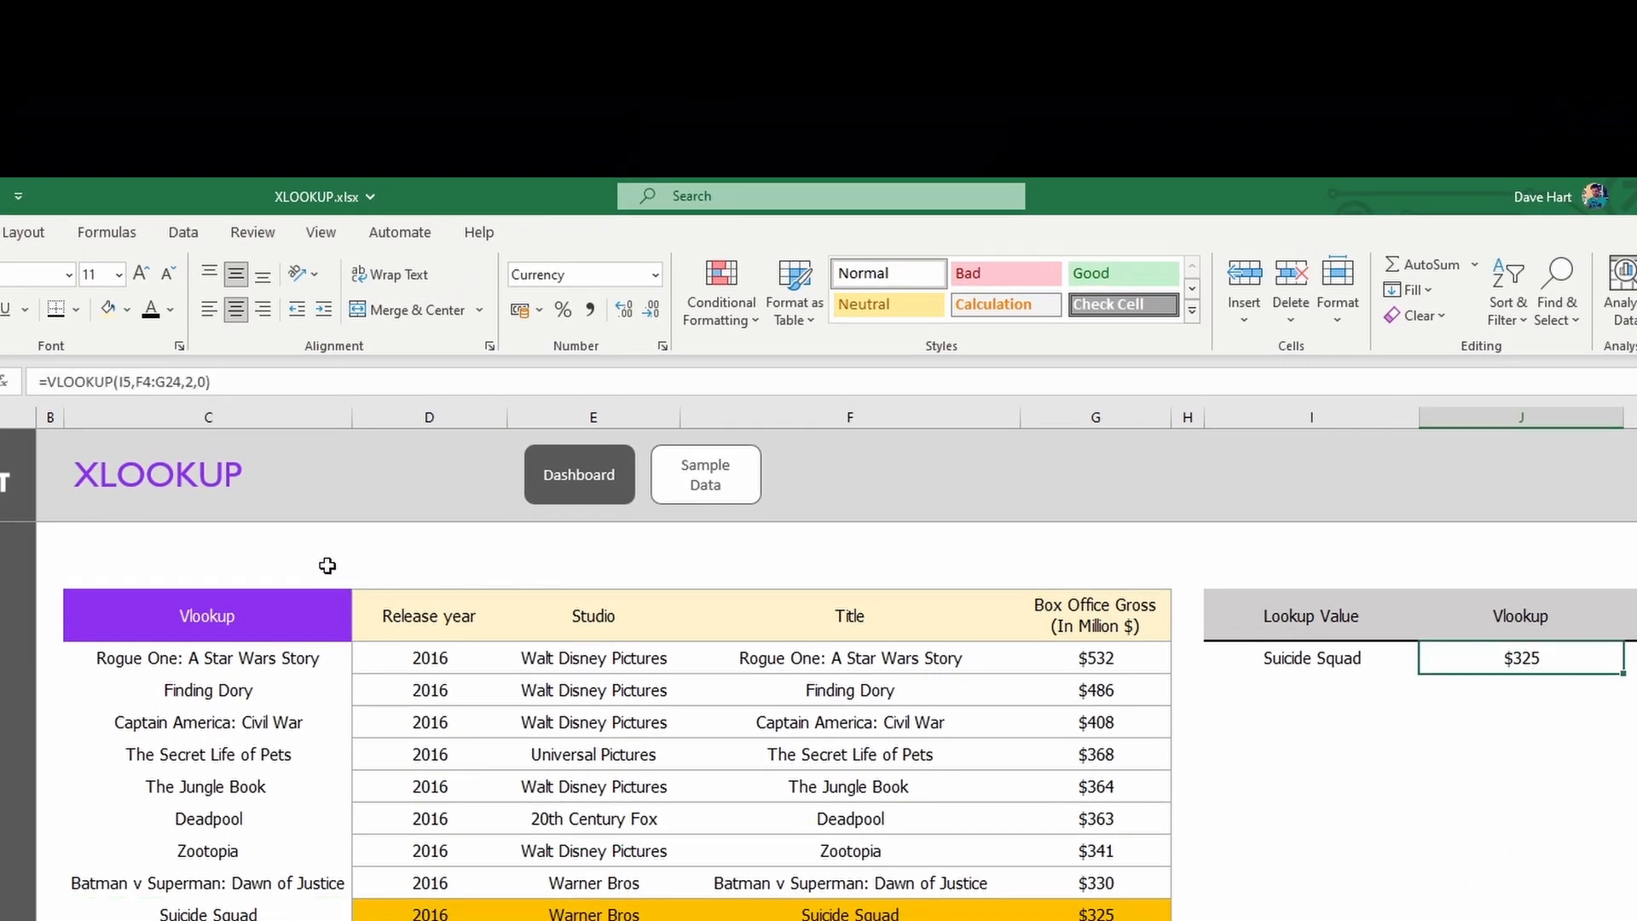
left_click(130, 381)
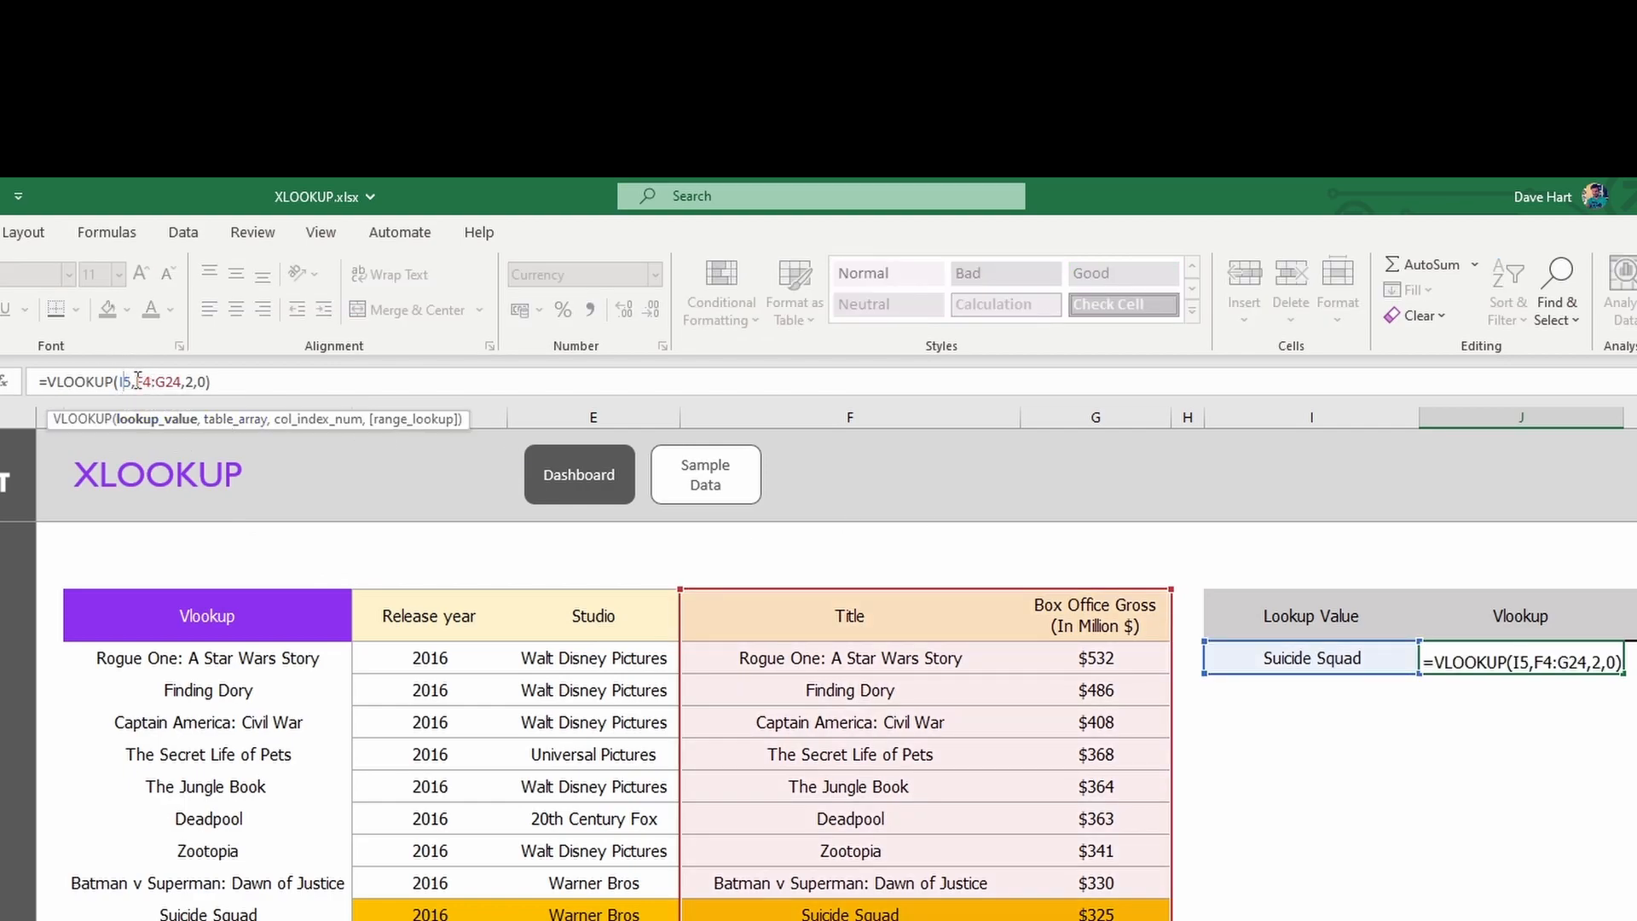
left_click(142, 381)
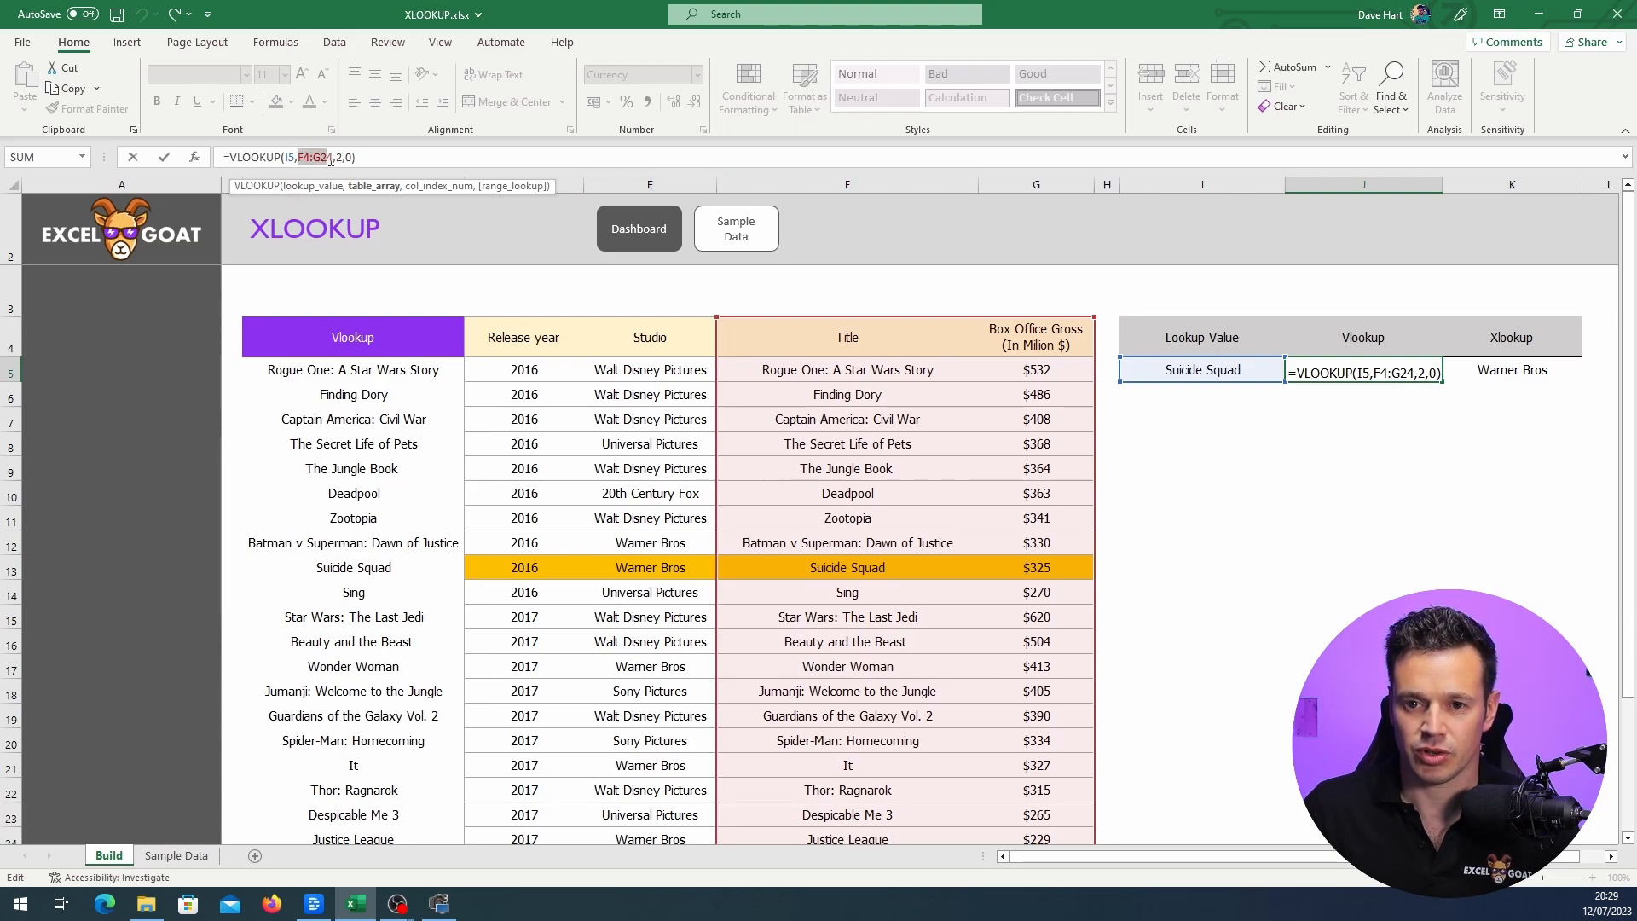
left_click_drag(298, 157, 332, 157)
key("Delete")
left_click_drag(358, 341, 672, 786)
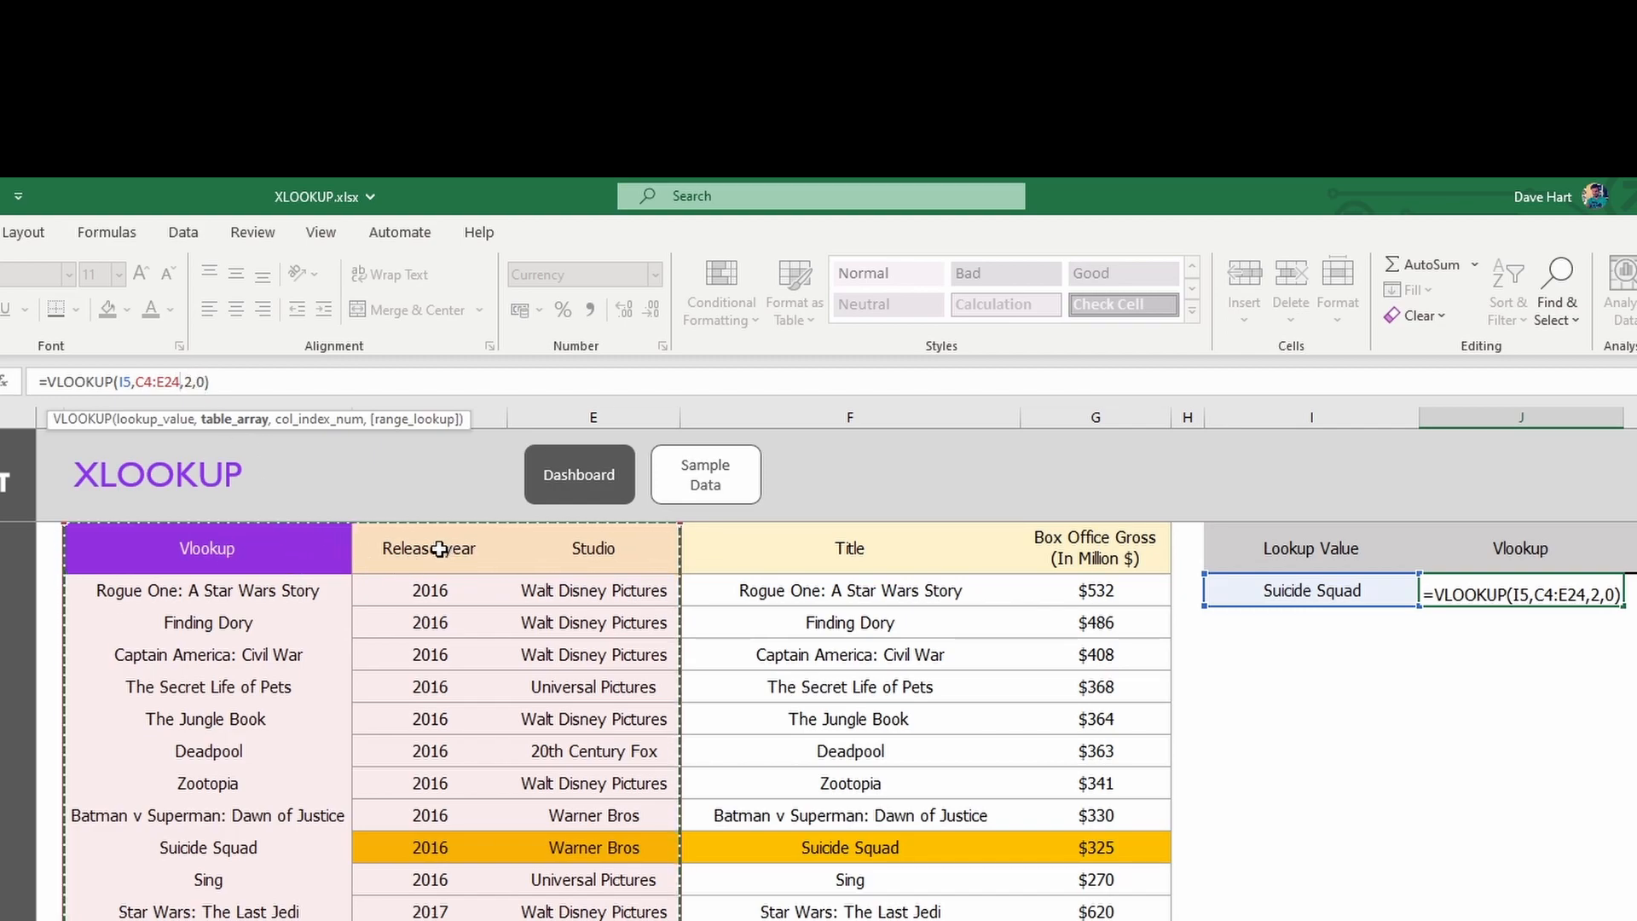
left_click(187, 381)
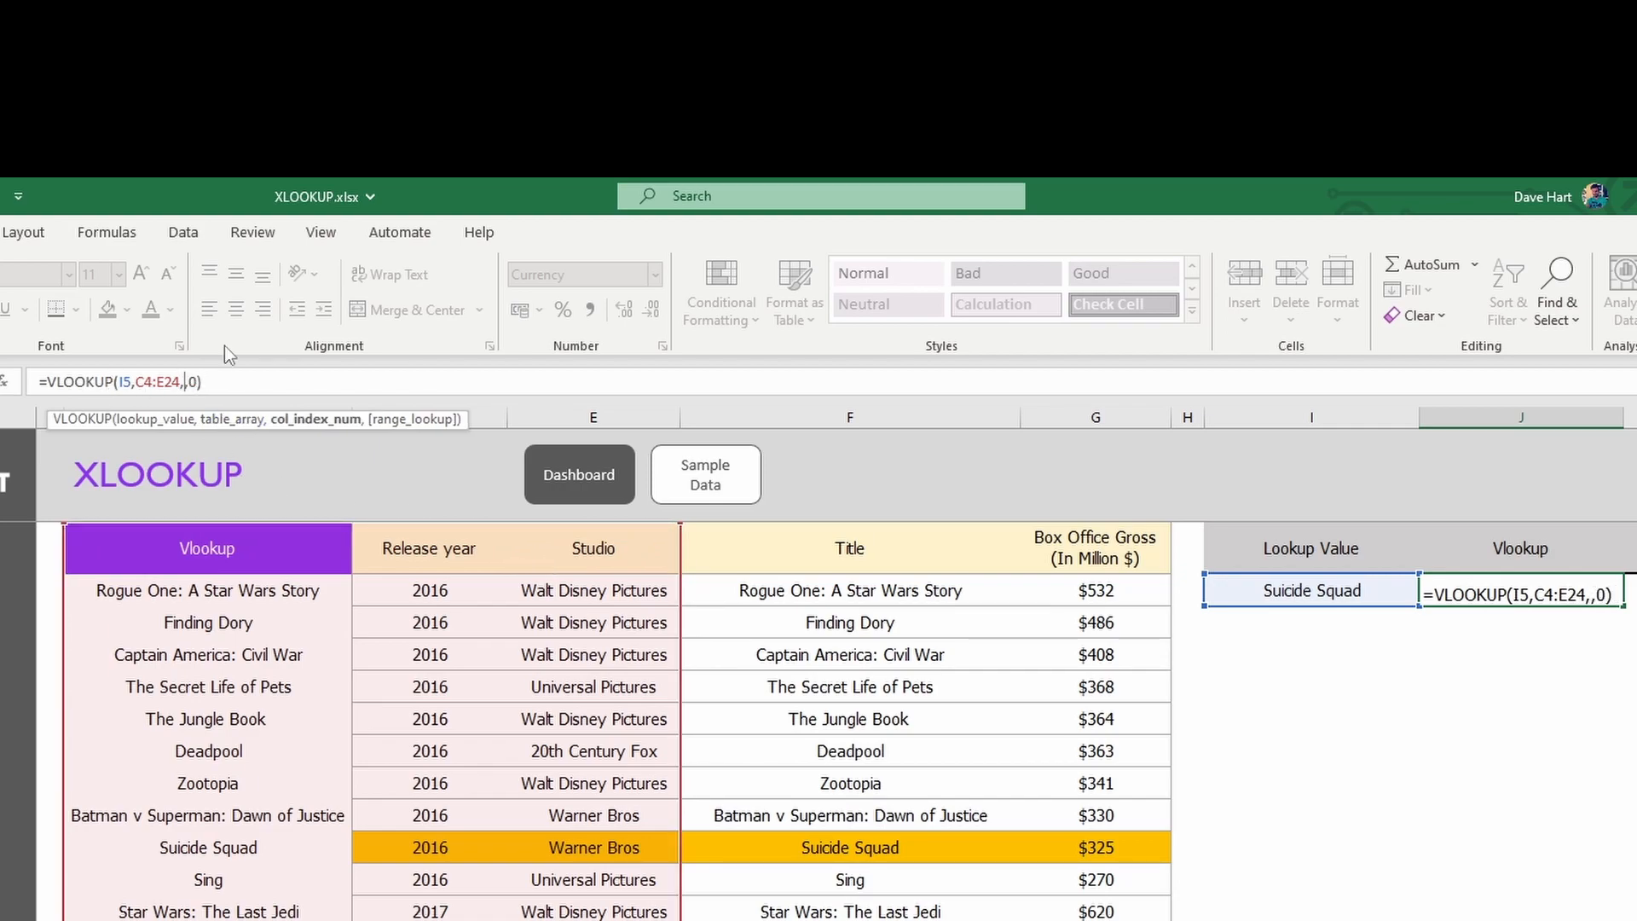
key("Return")
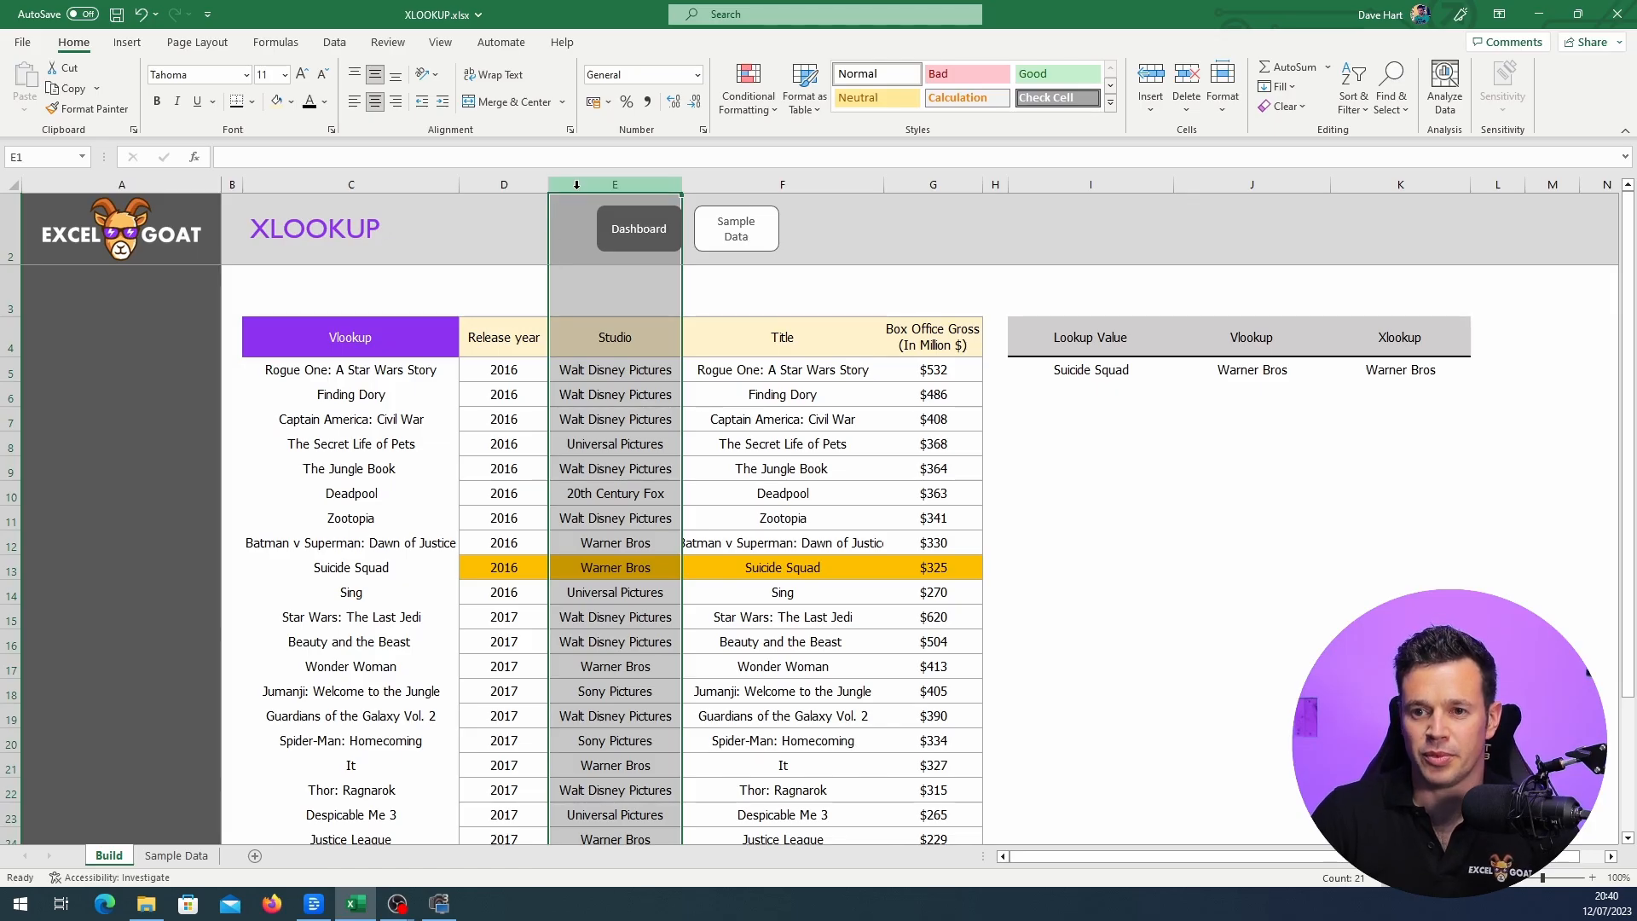
- Insert a new column before the Studio column and give it the header Test
right_click(581, 185)
left_click(622, 354)
left_click(611, 335)
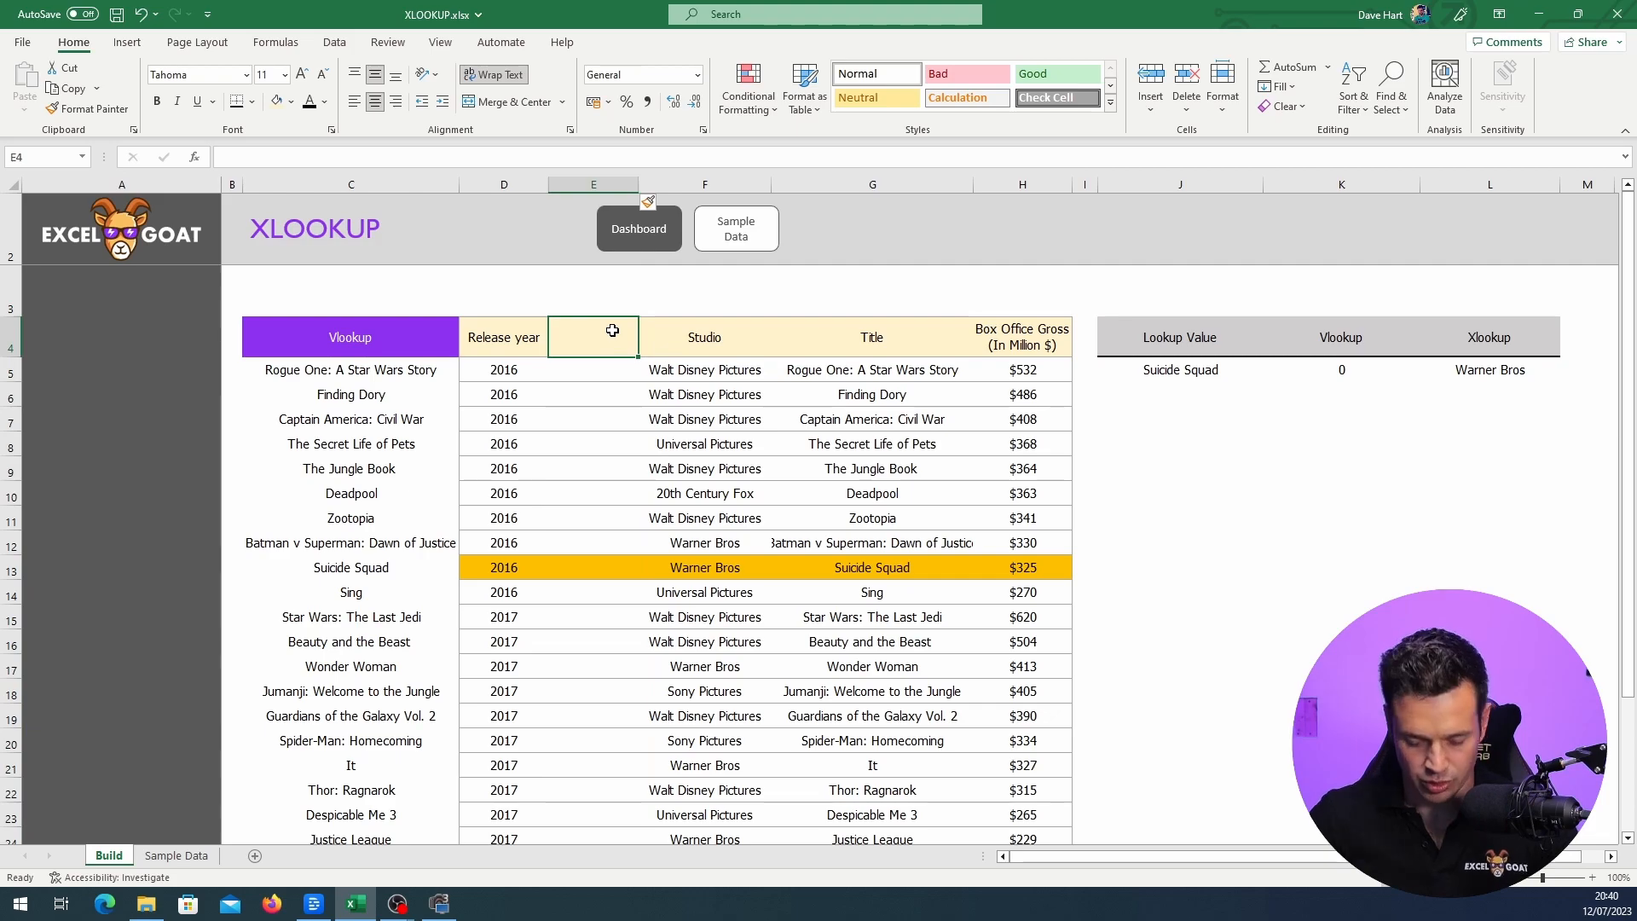
type("Test")
key("Return")
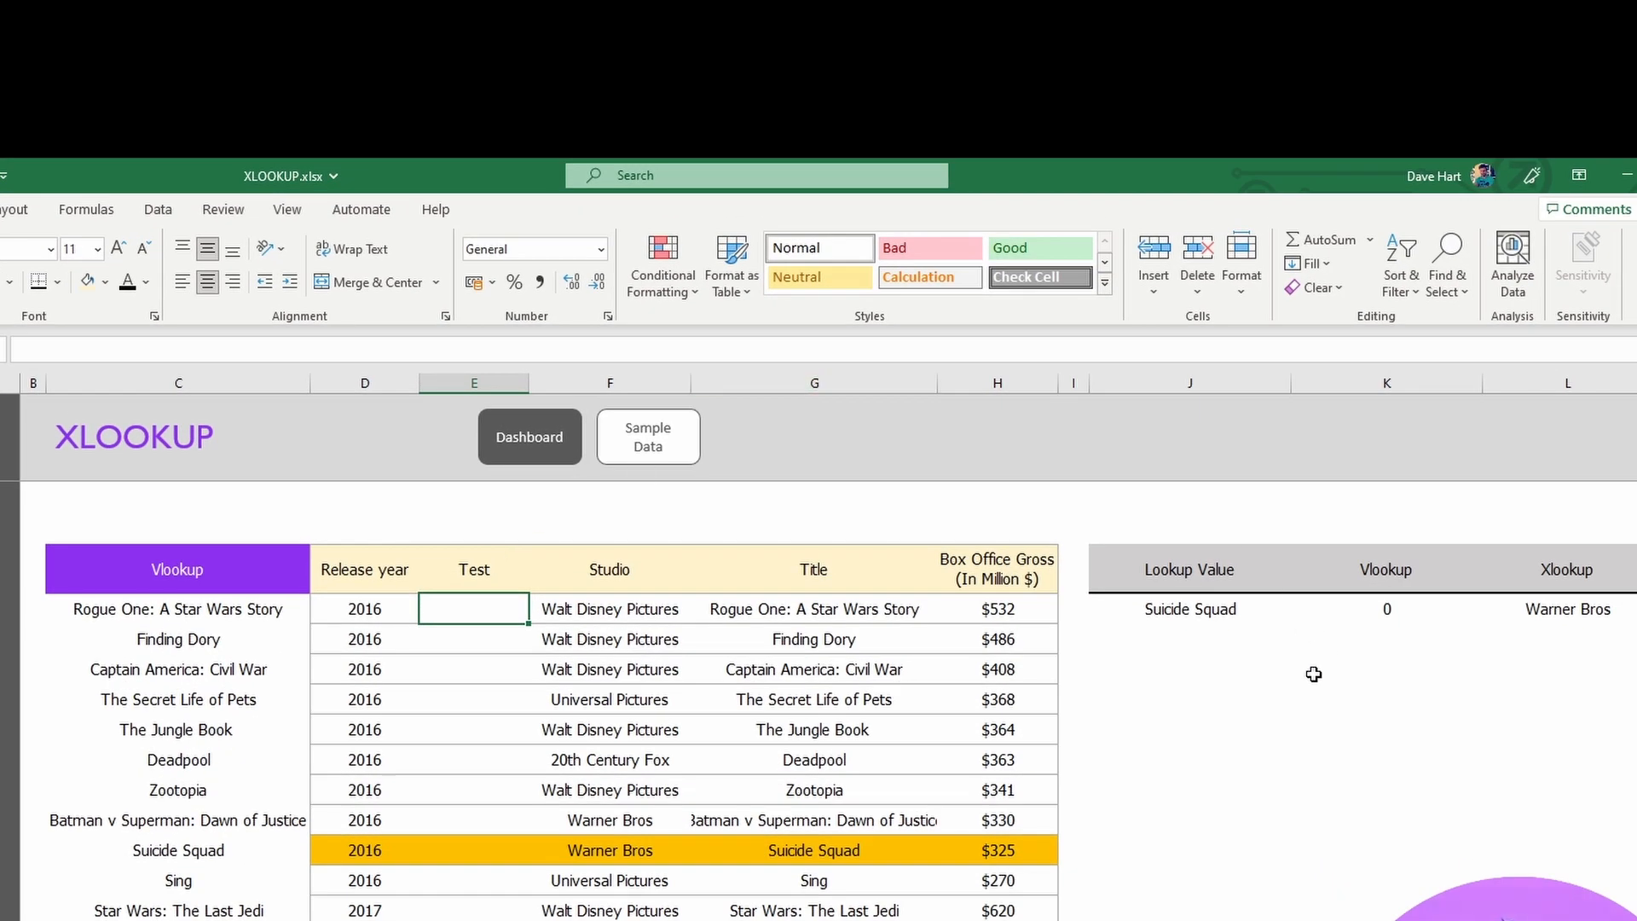
- Examine the VLOOKUP's table array and column index in K5 and the XLOOKUP's lookup and return ranges in L5
left_click(1358, 612)
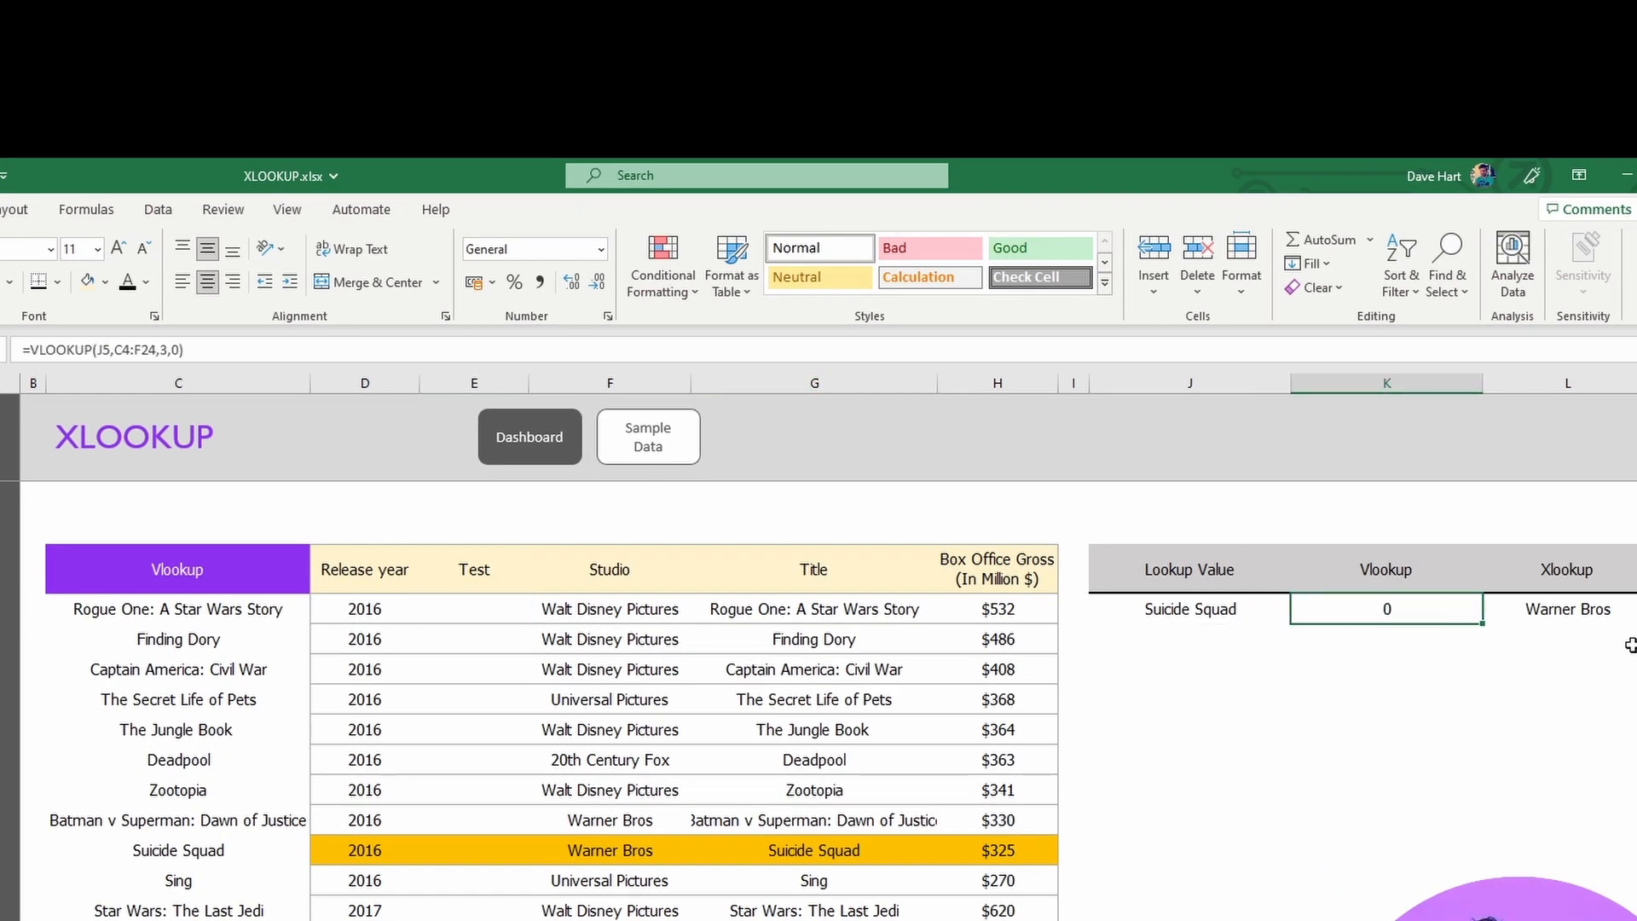
left_click(1615, 620)
left_click(1420, 611)
left_click(124, 350)
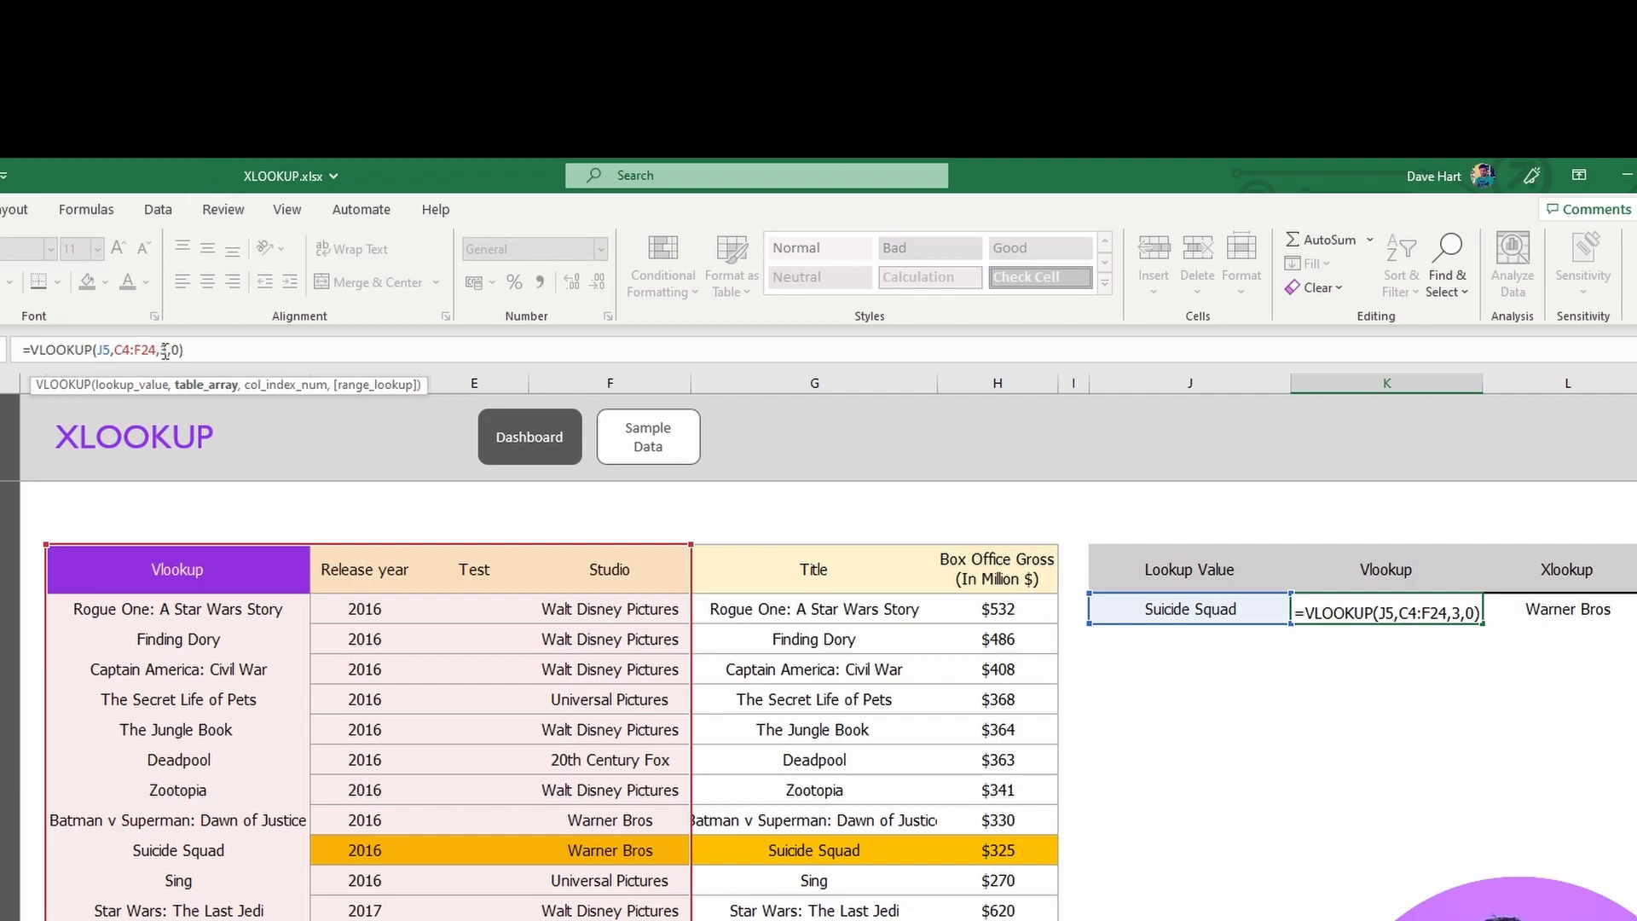
double_click(162, 350)
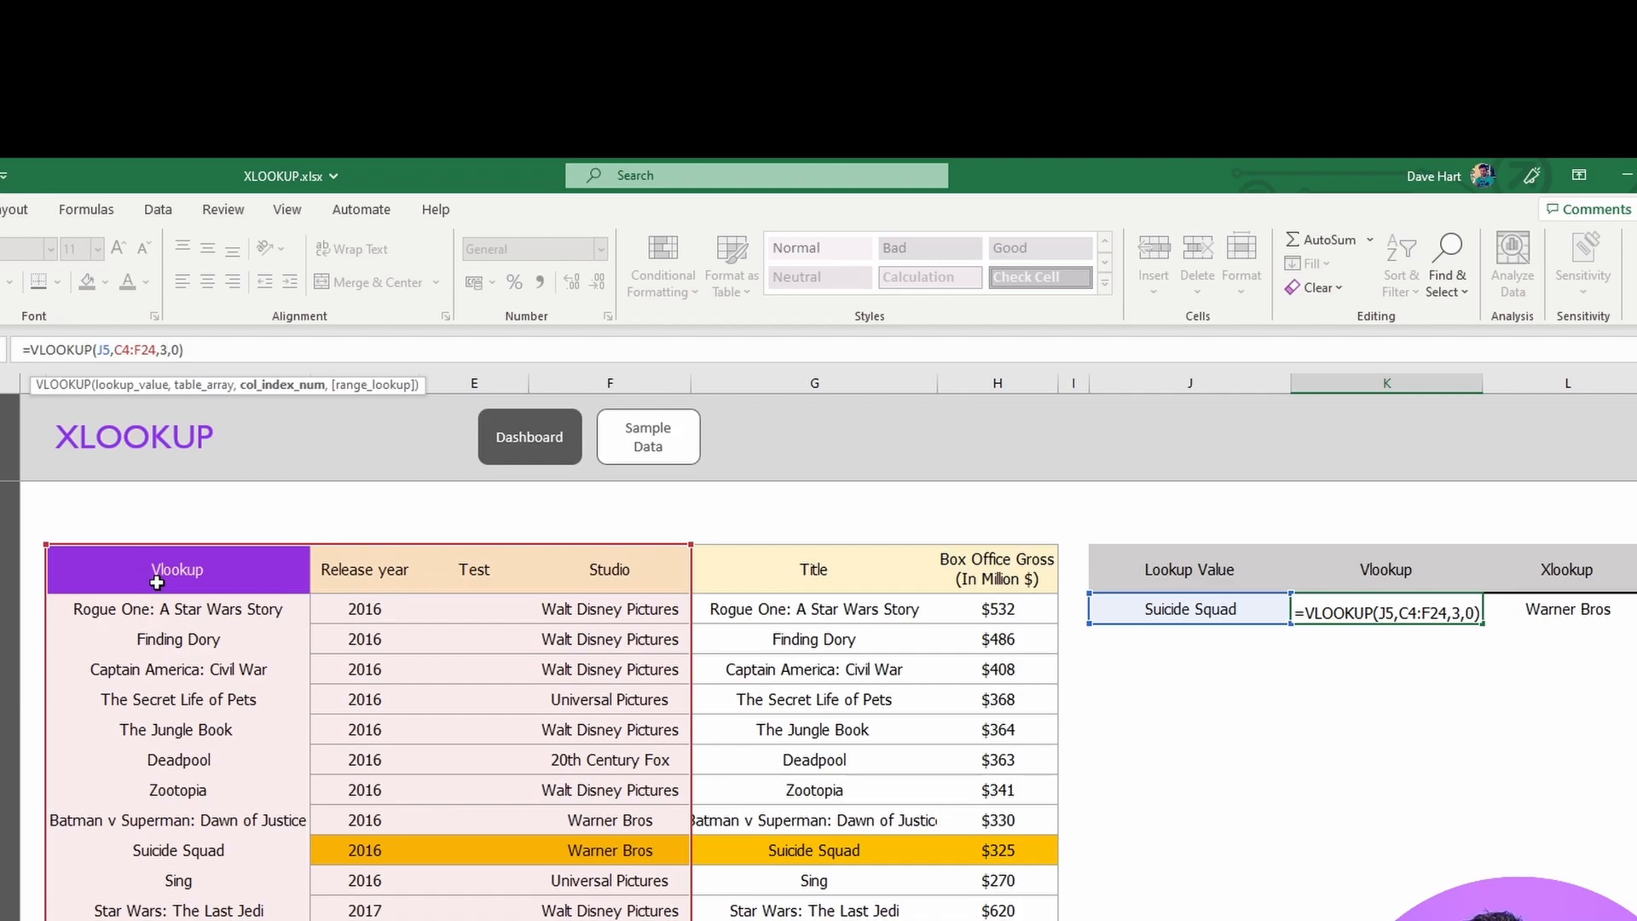
left_click(474, 569)
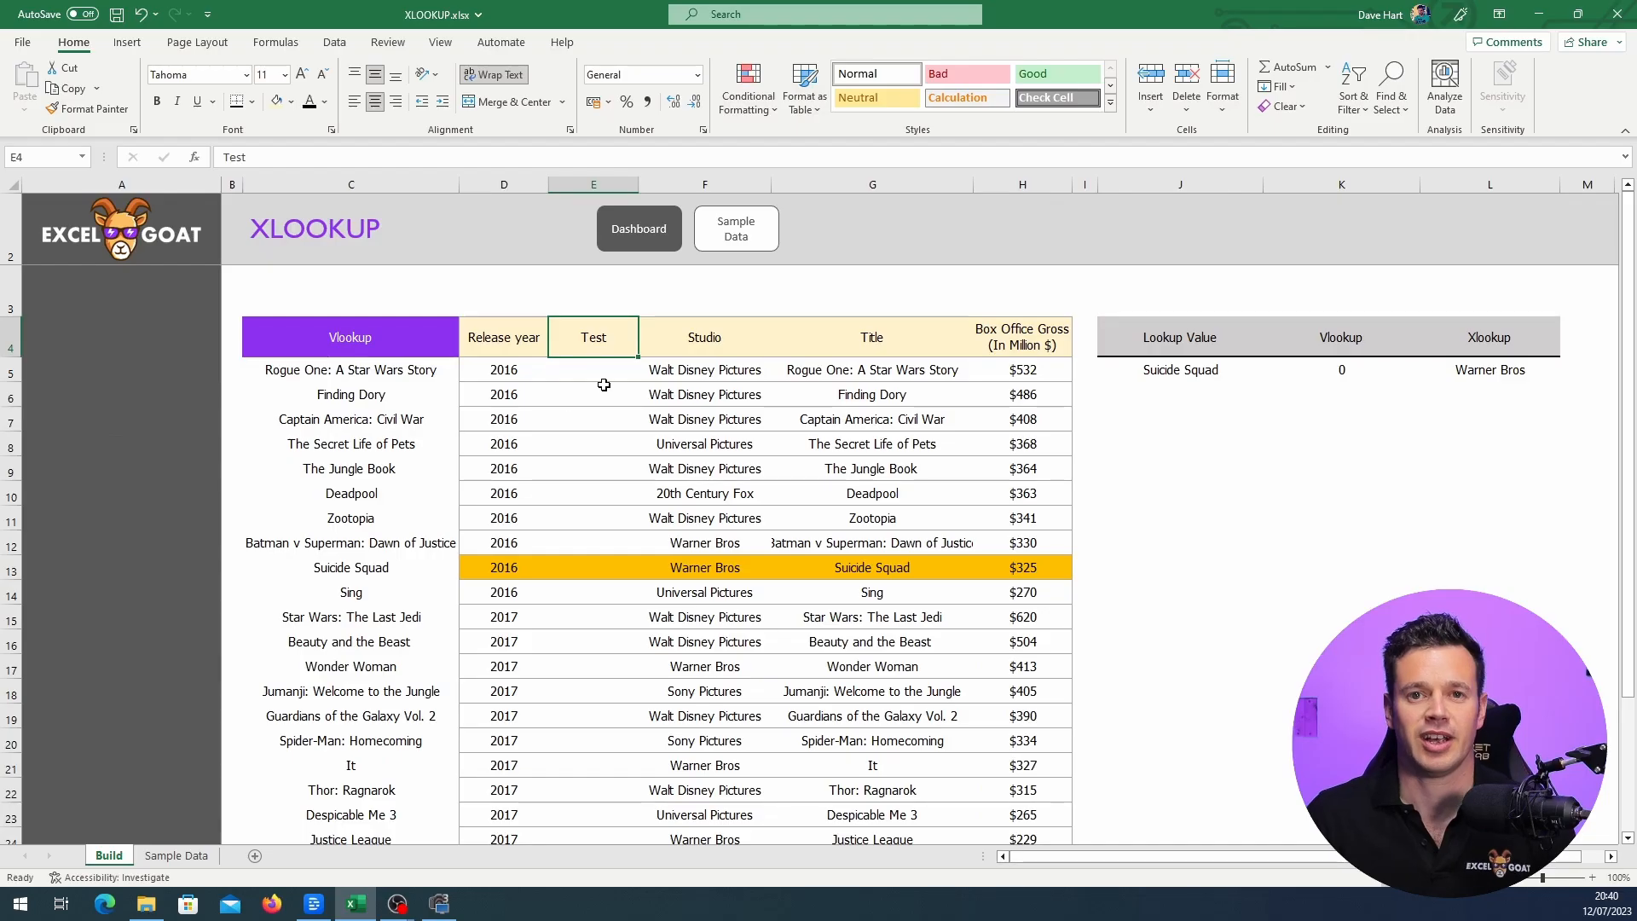
left_click(1486, 367)
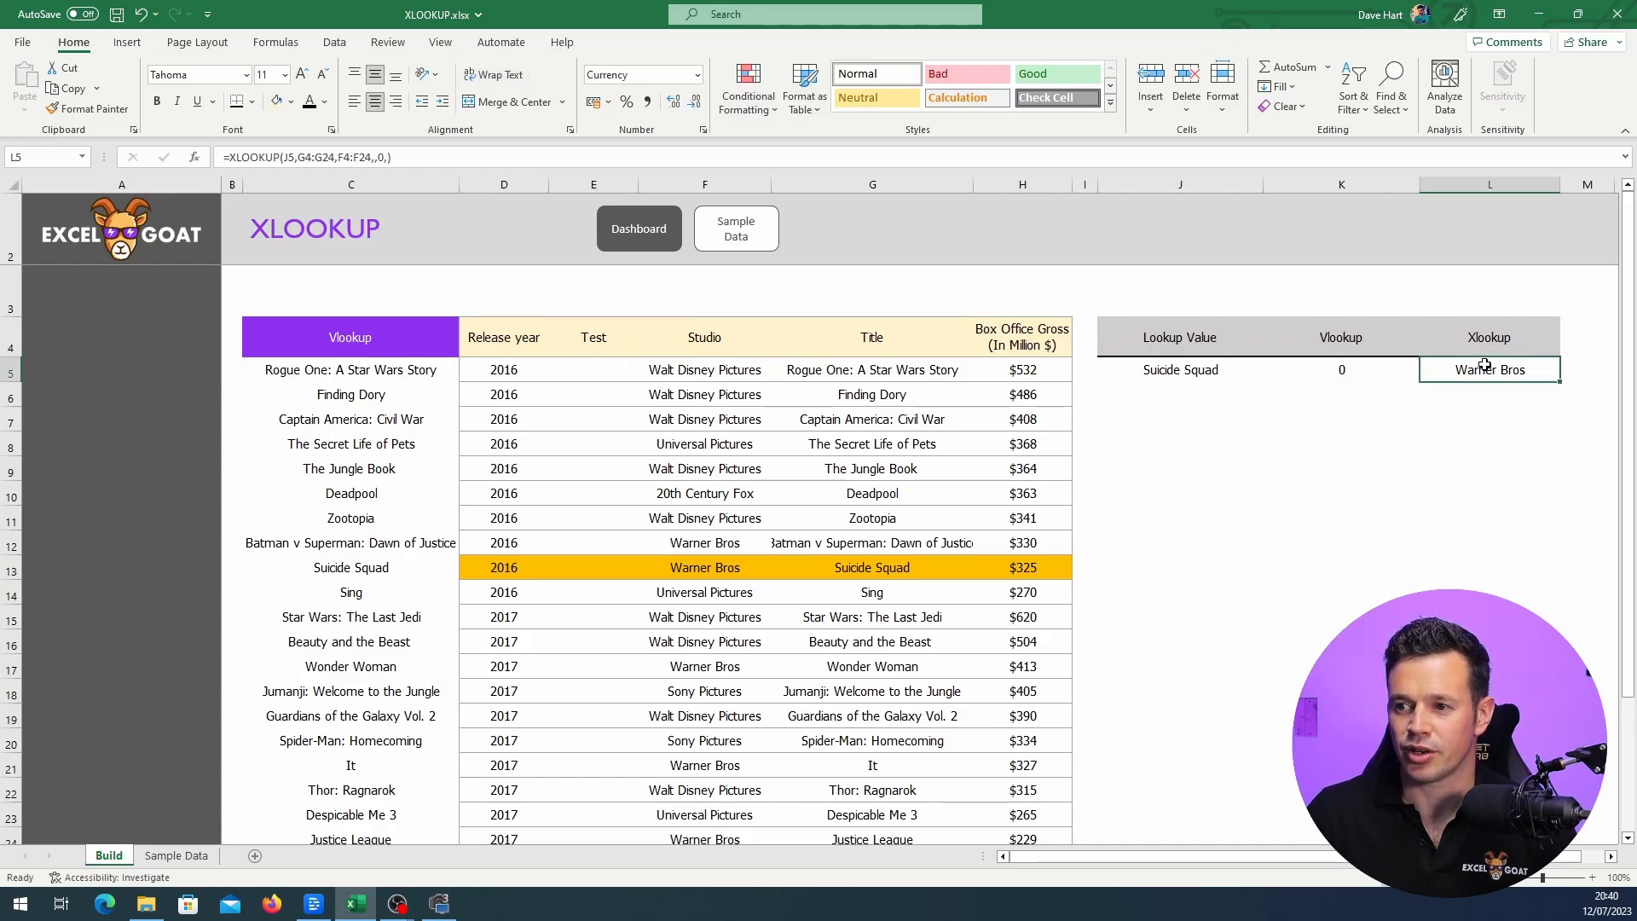
left_click(310, 159)
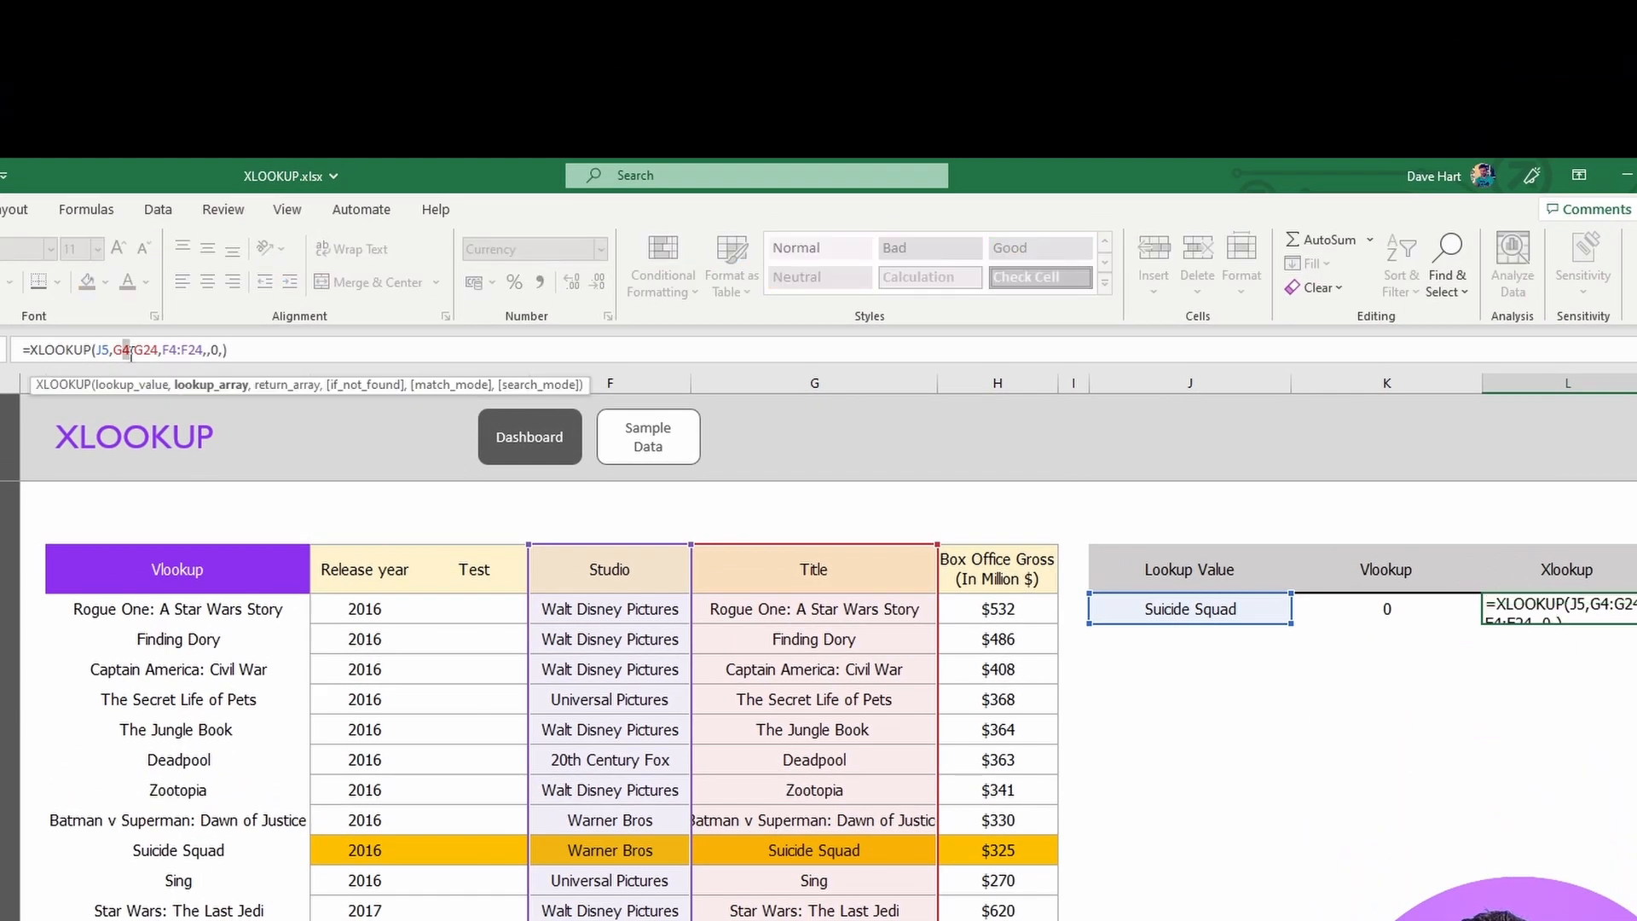
left_click_drag(162, 350, 178, 350)
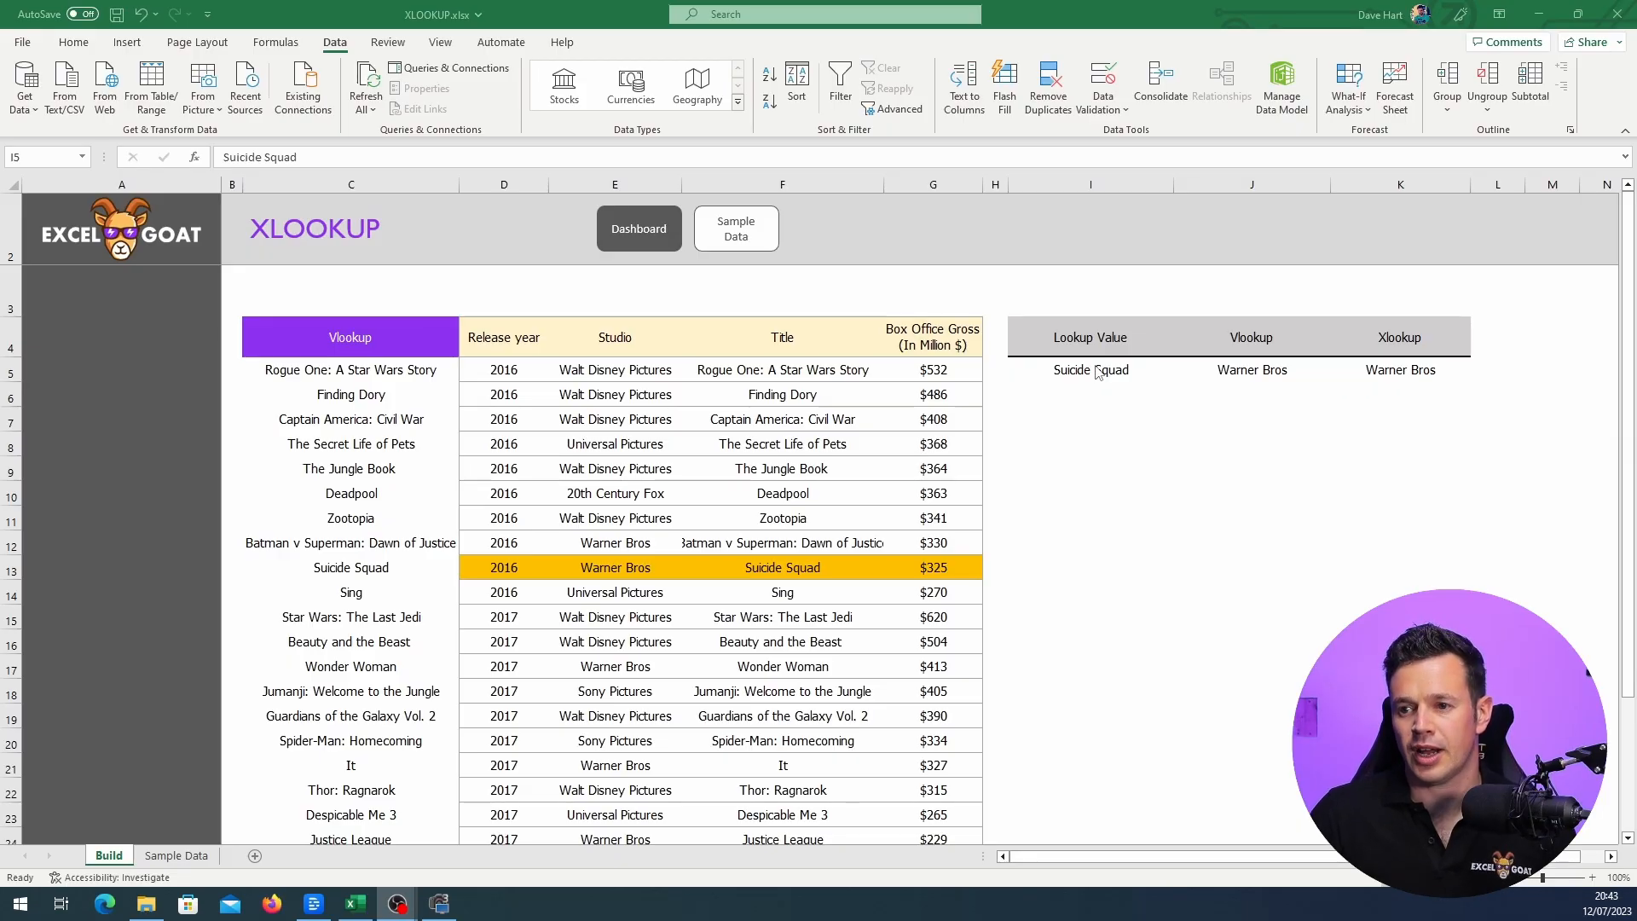
- Replace the lookup value in I5 with Test
left_click(1098, 374)
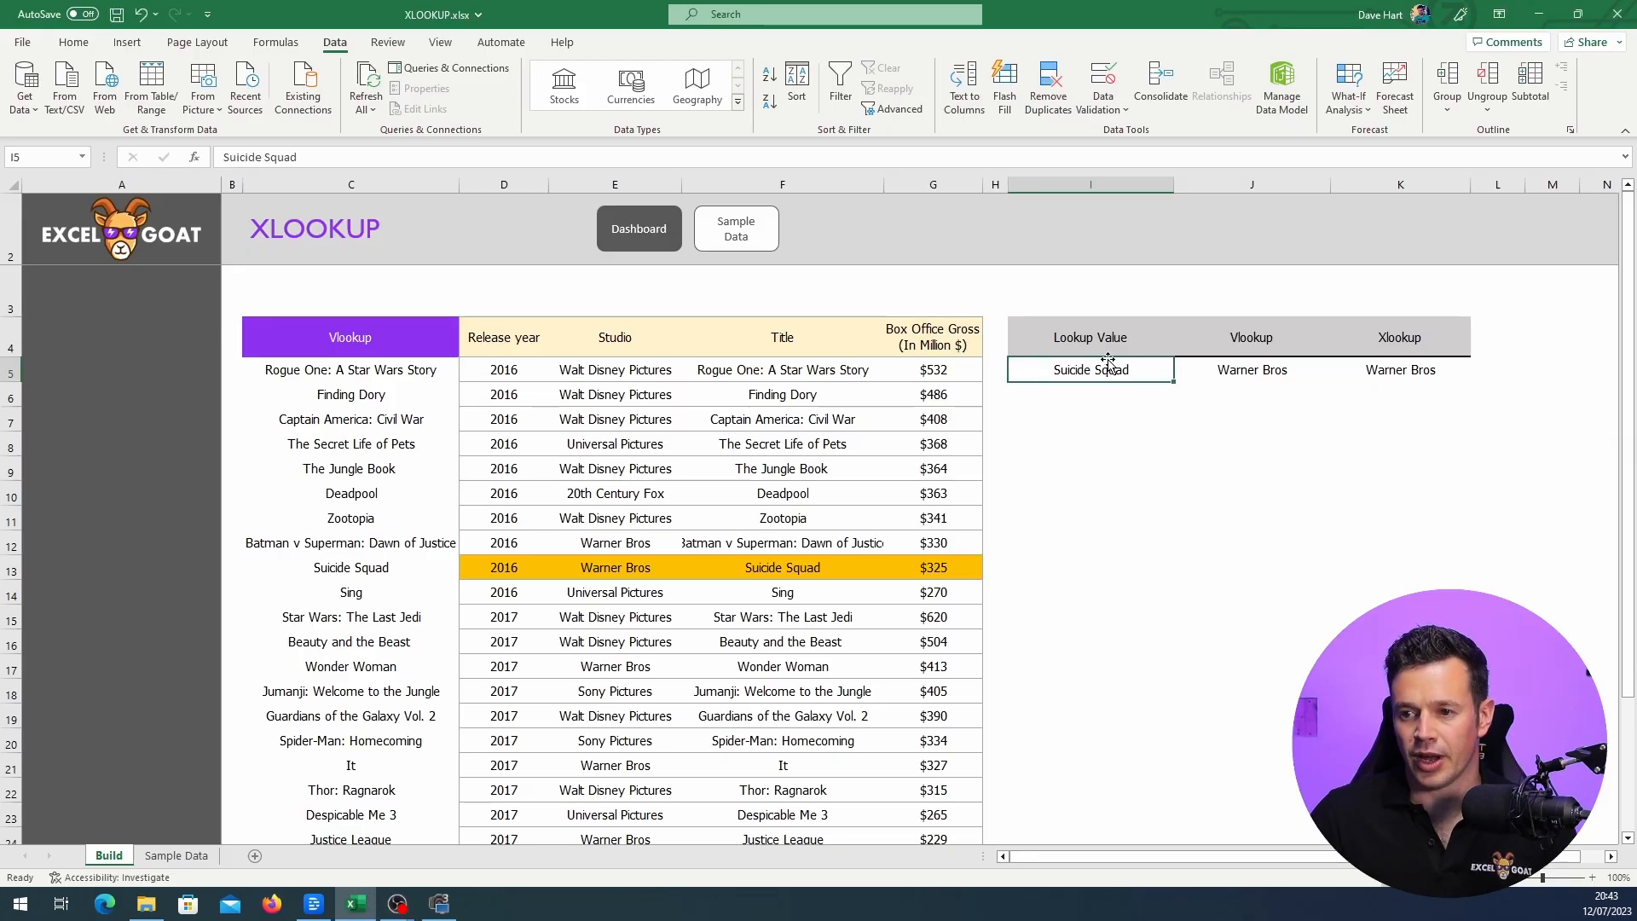
type("Test")
key("Return")
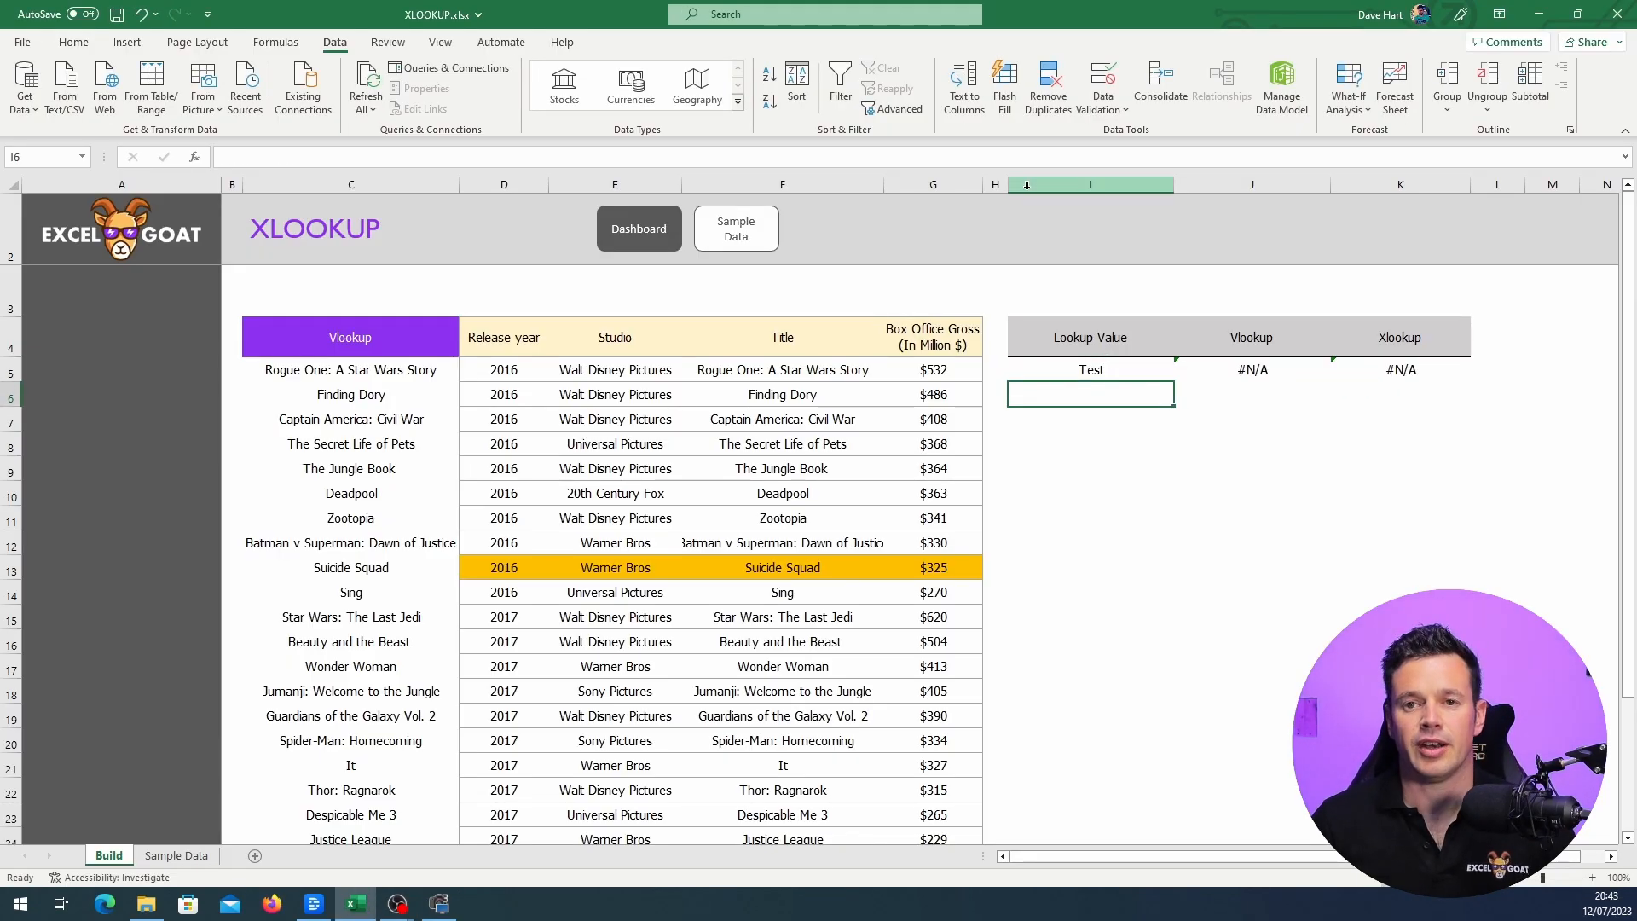
- Wrap the VLOOKUP in J5 in IFERROR so that it returns "Not Found" on an error
left_click(1253, 374)
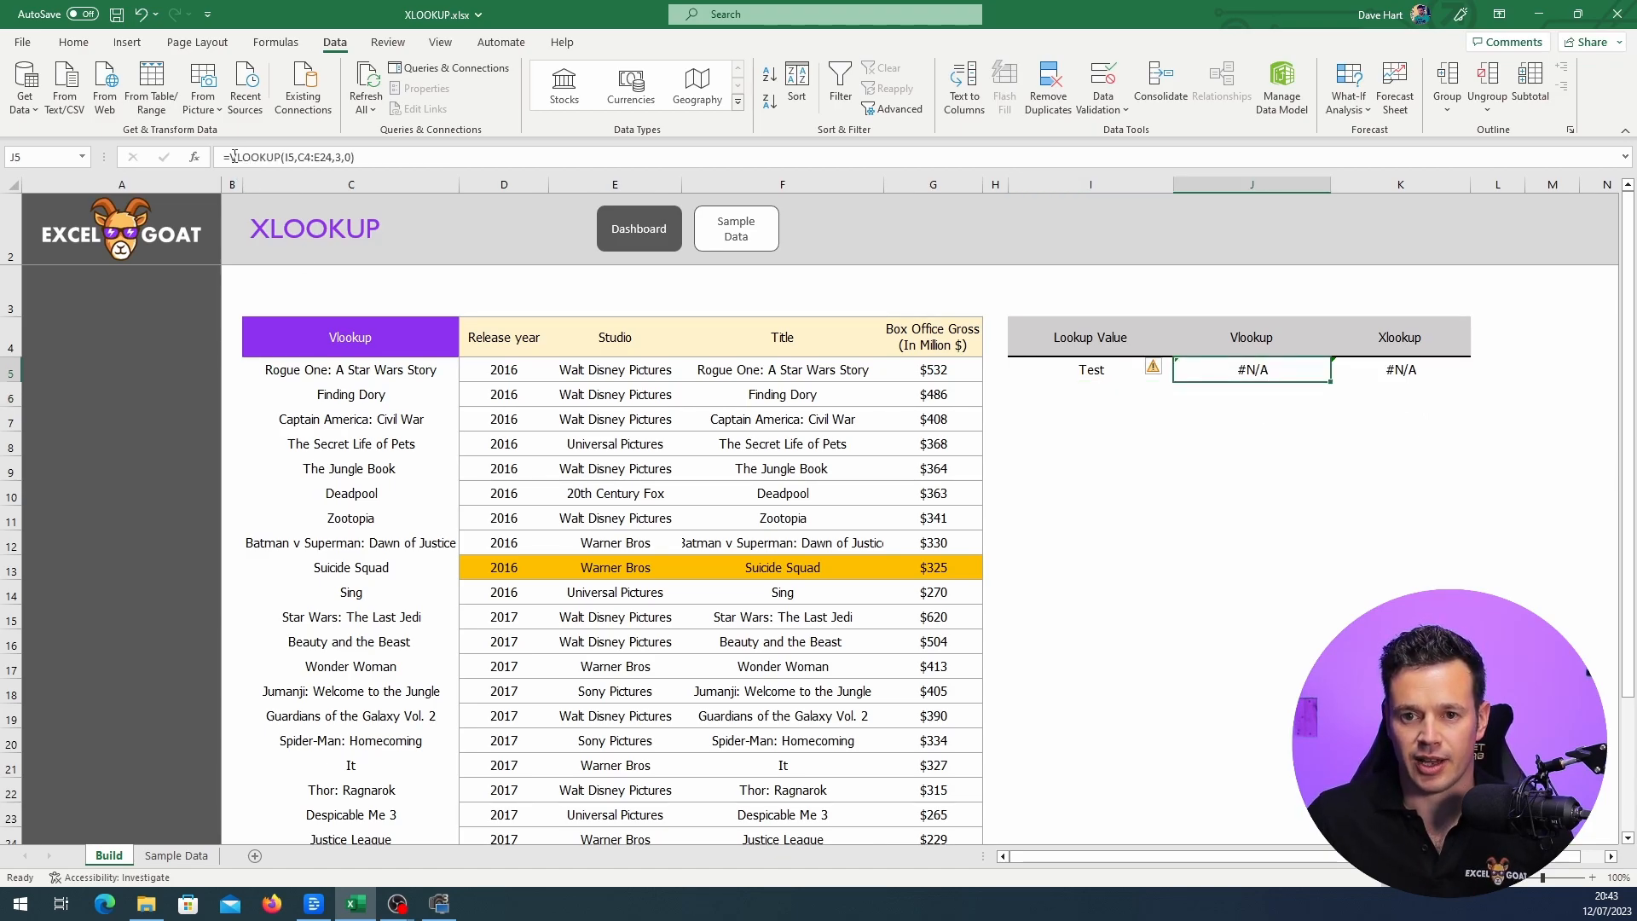
key("F2")
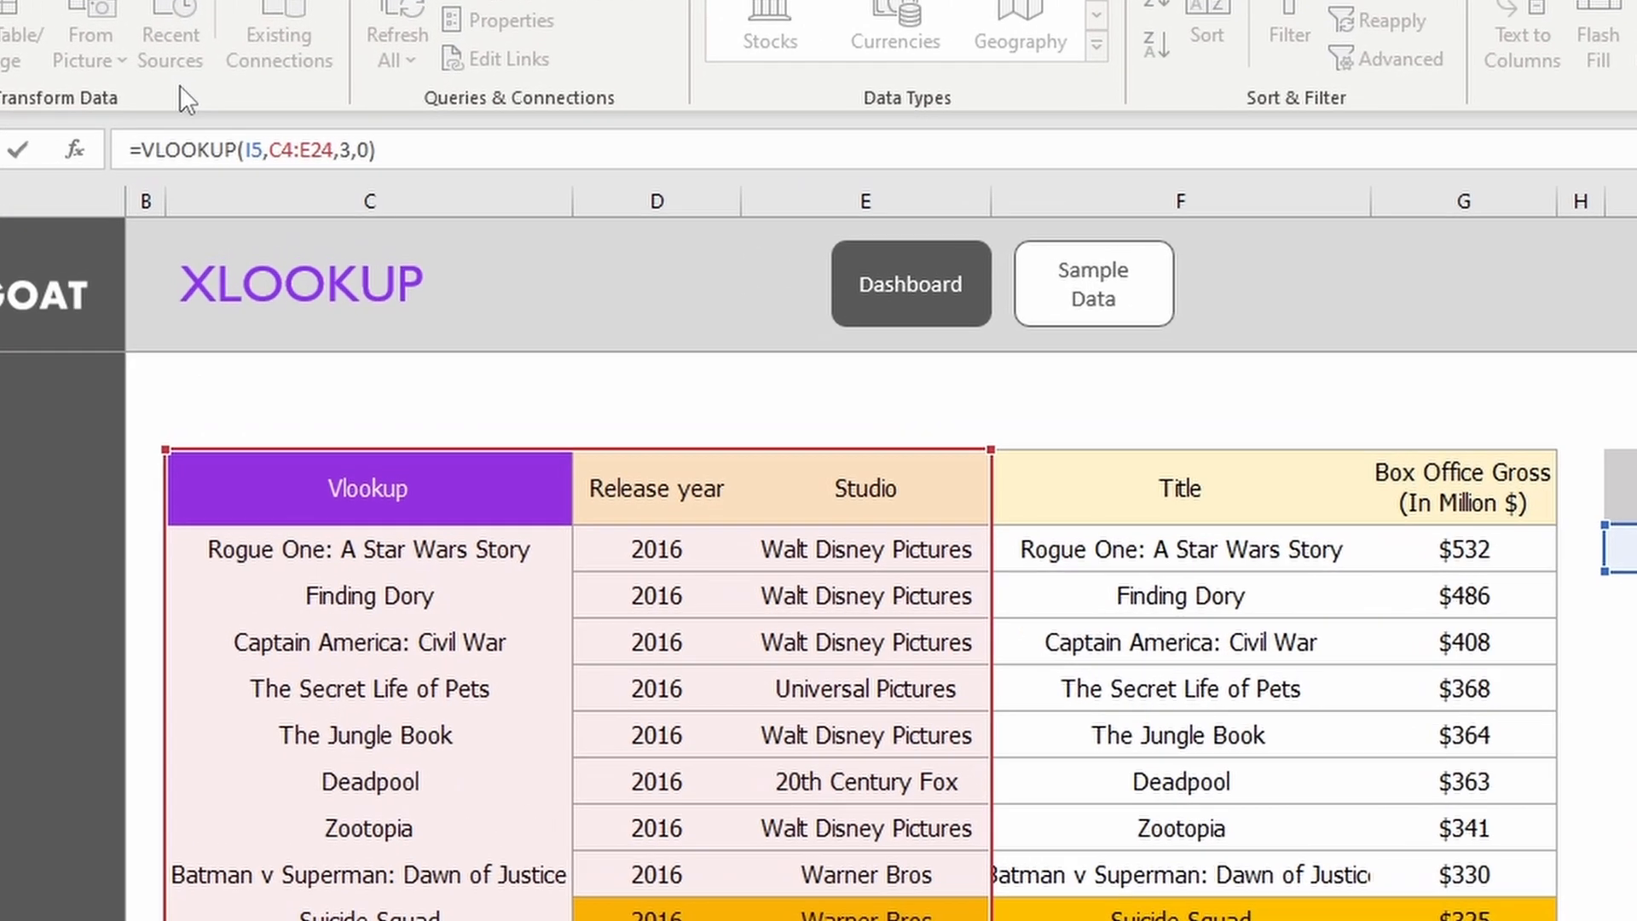
type("iferror(")
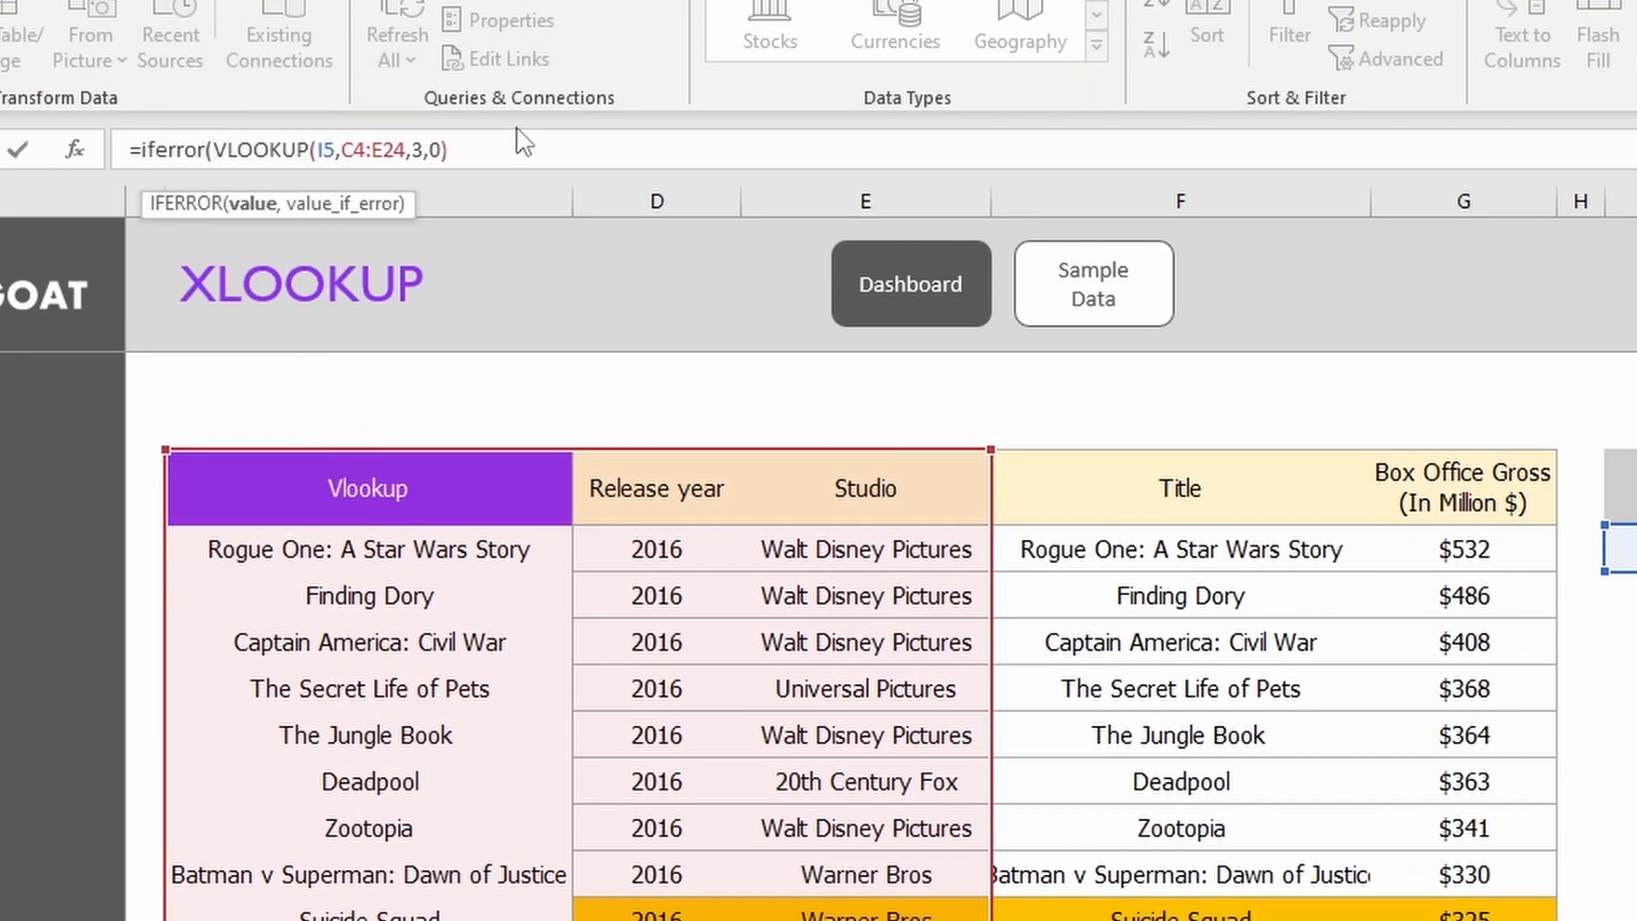
left_click(516, 148)
type(",\"Not Found\")")
key("Return")
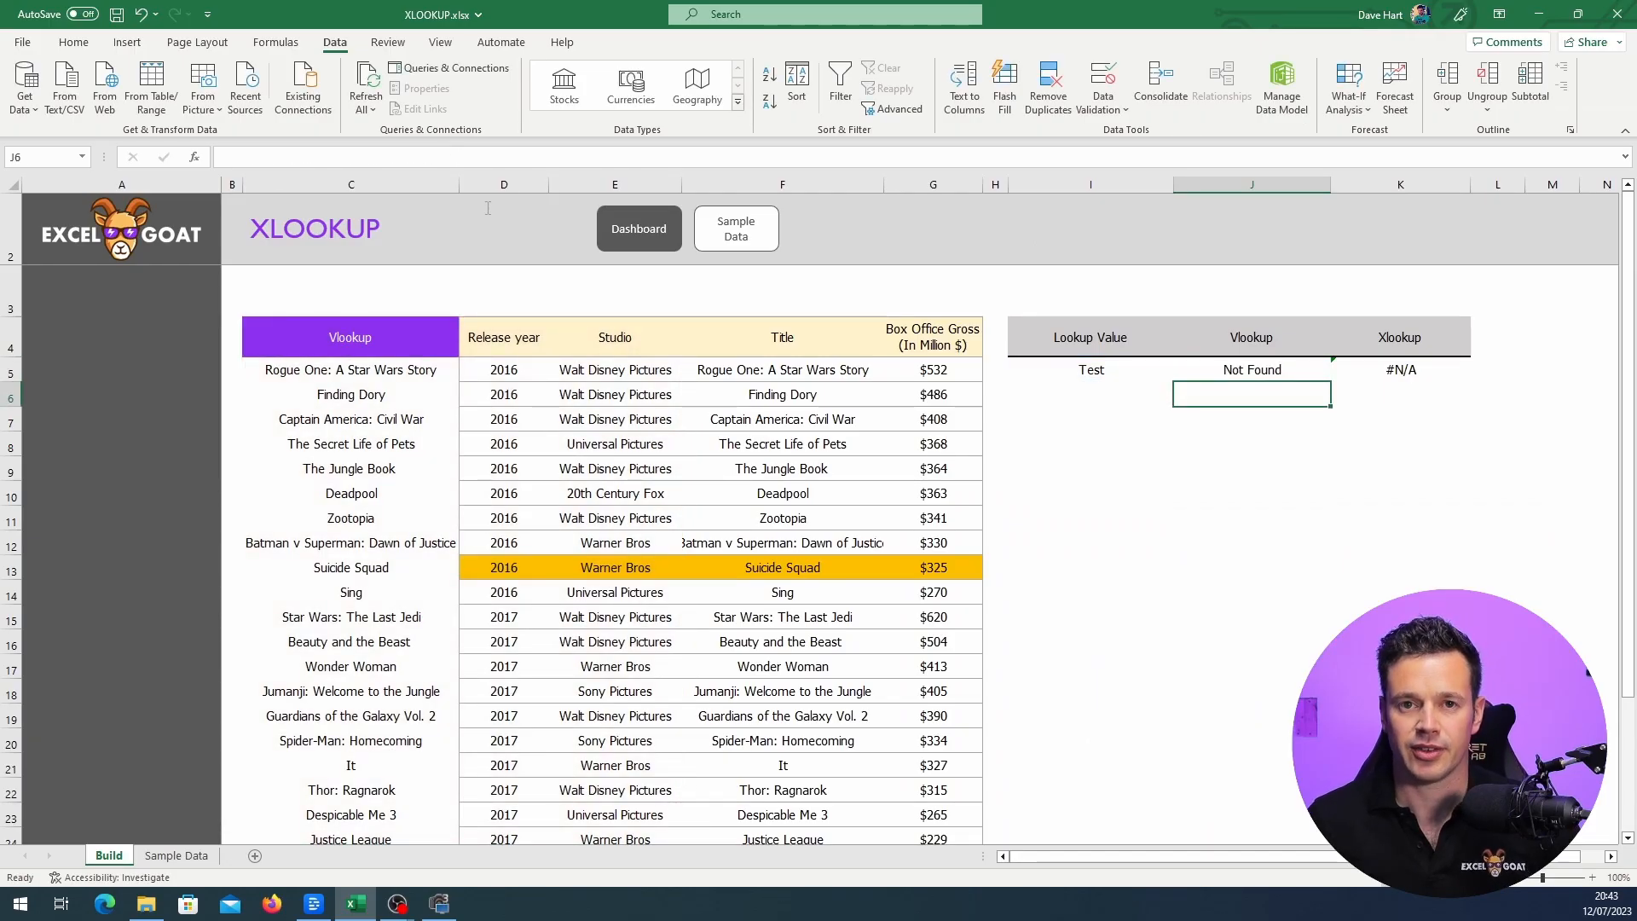
- Try the lookup value Suicide Squad in I5 and change it back to Test
left_click(1112, 365)
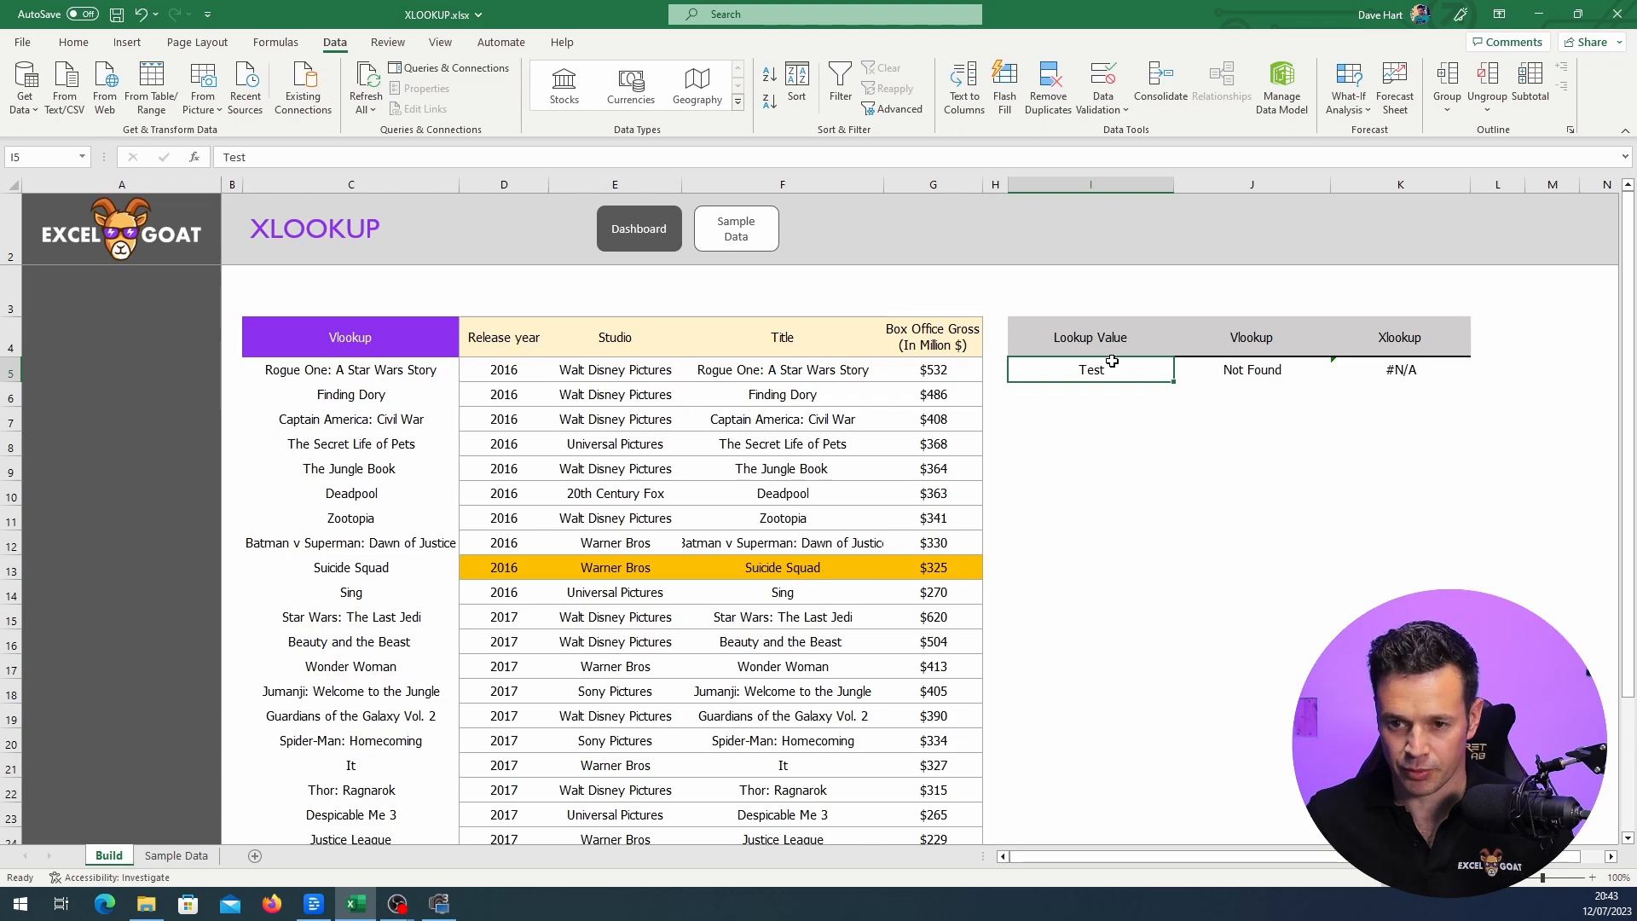
type("Suicide Squad")
key("Return")
left_click(1128, 376)
type("Test")
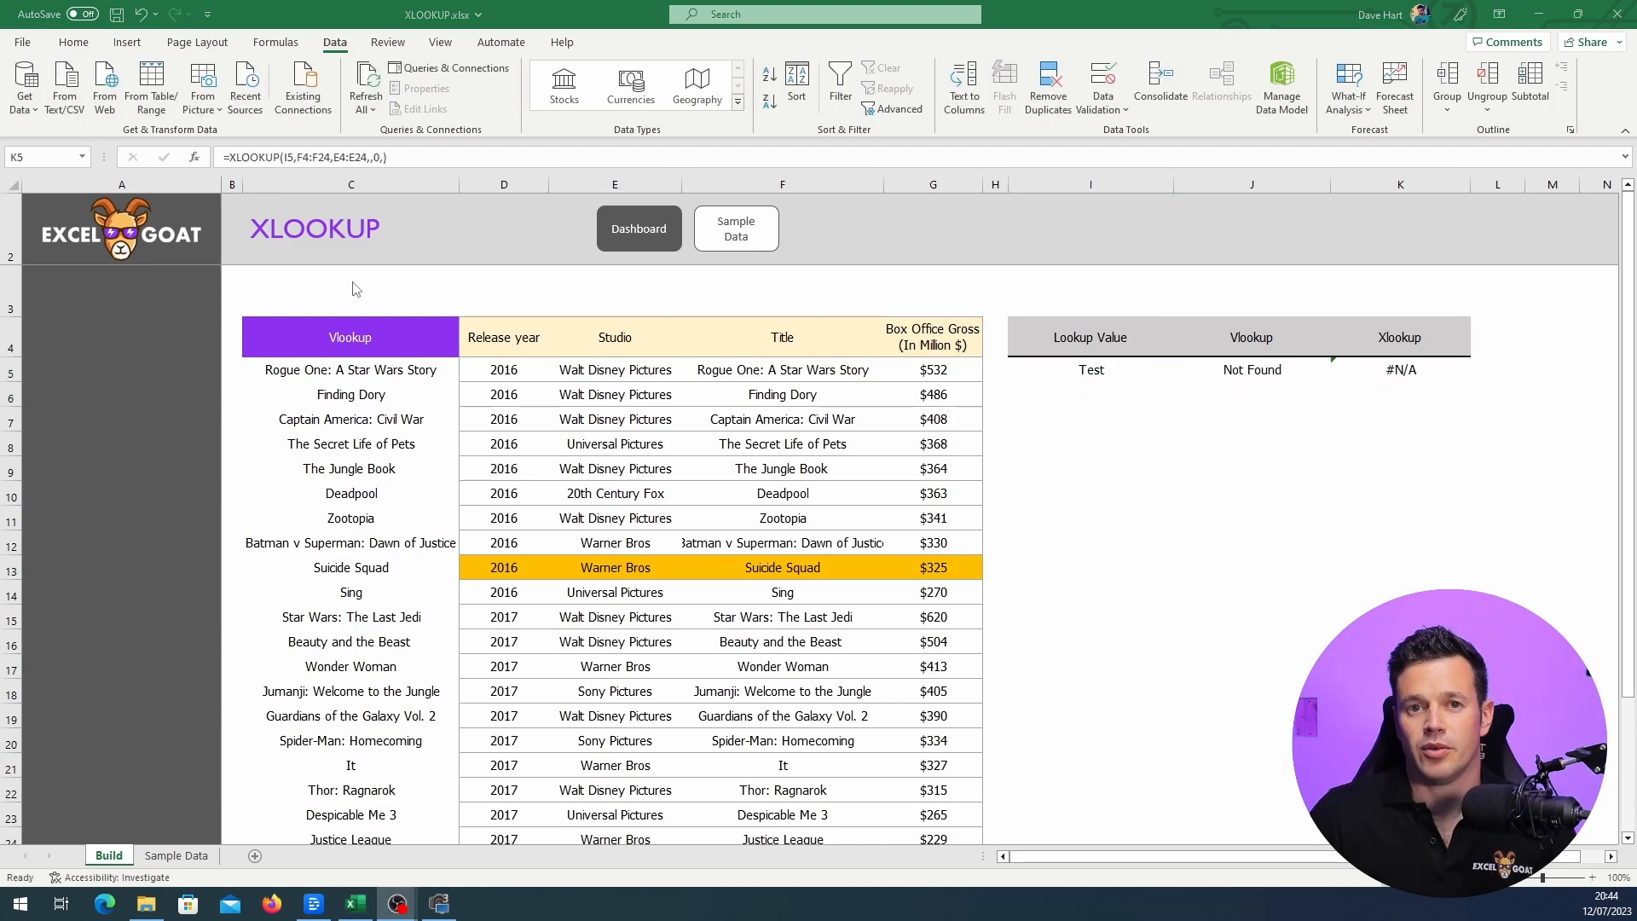
- Add "Not Found" as the if_not_found argument of the XLOOKUP in K5
left_click(1394, 371)
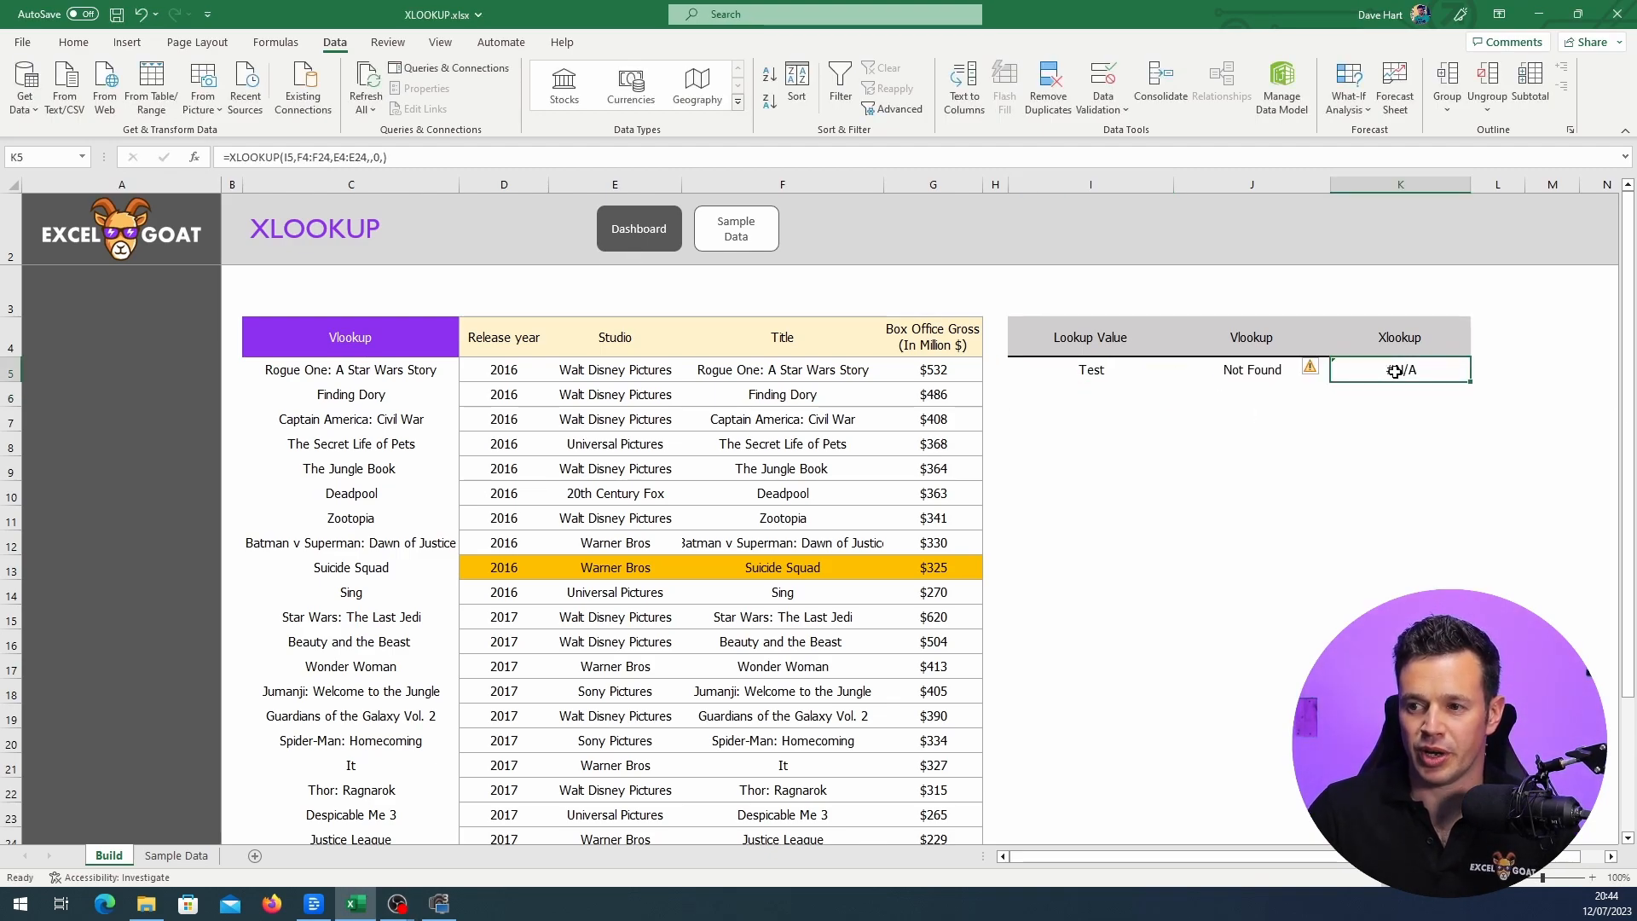
left_click(399, 153)
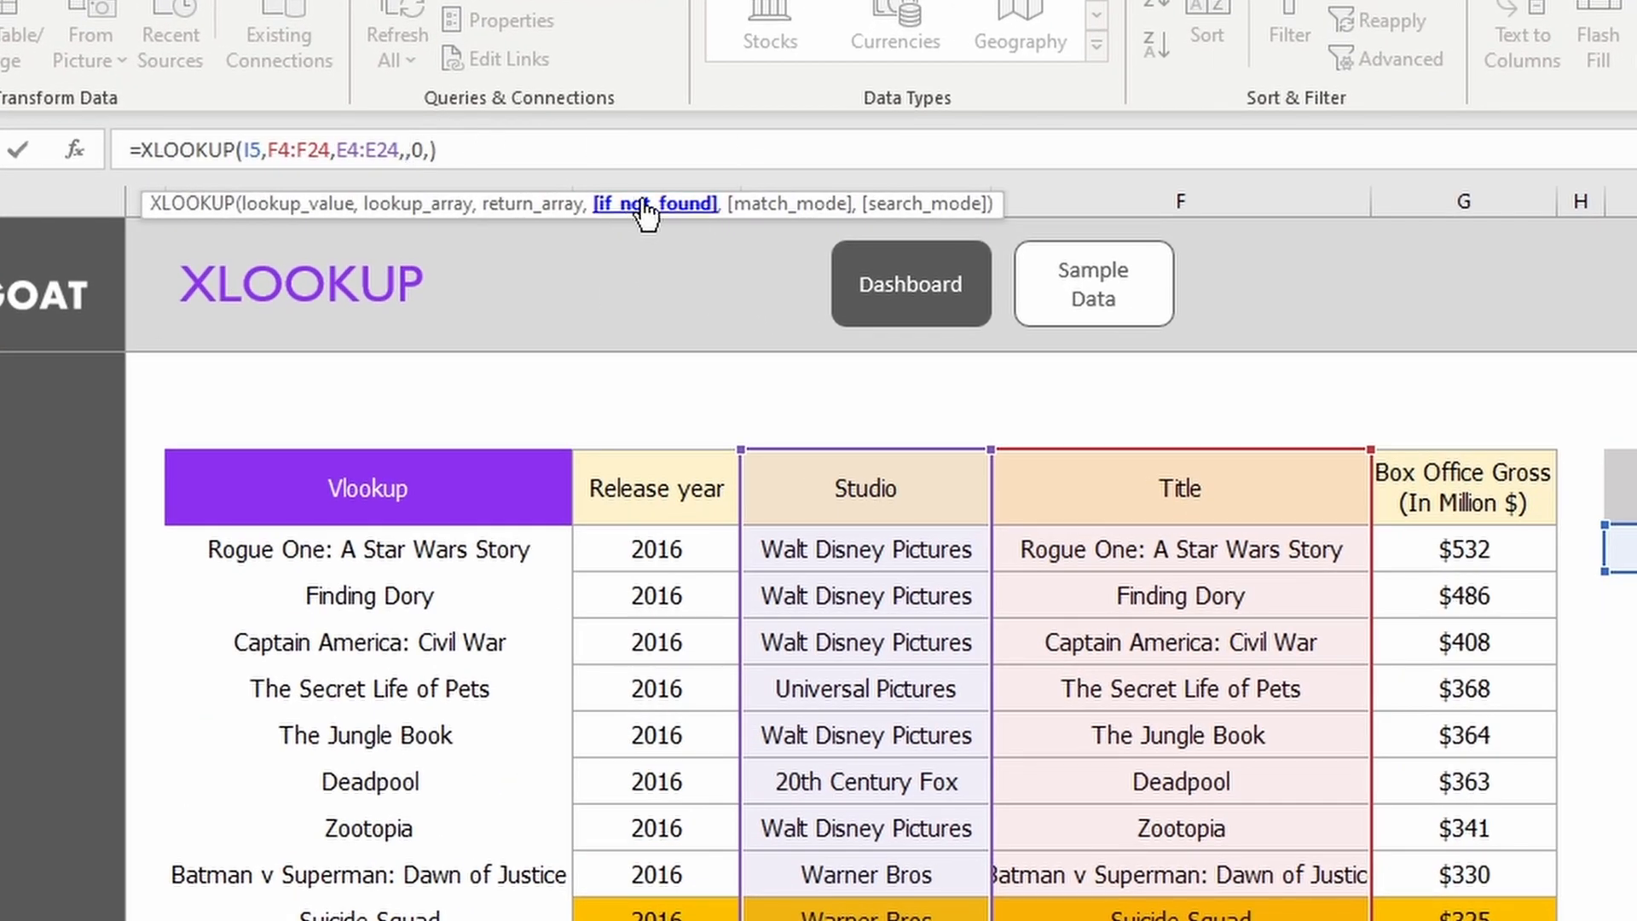
type("\"Not Found\"")
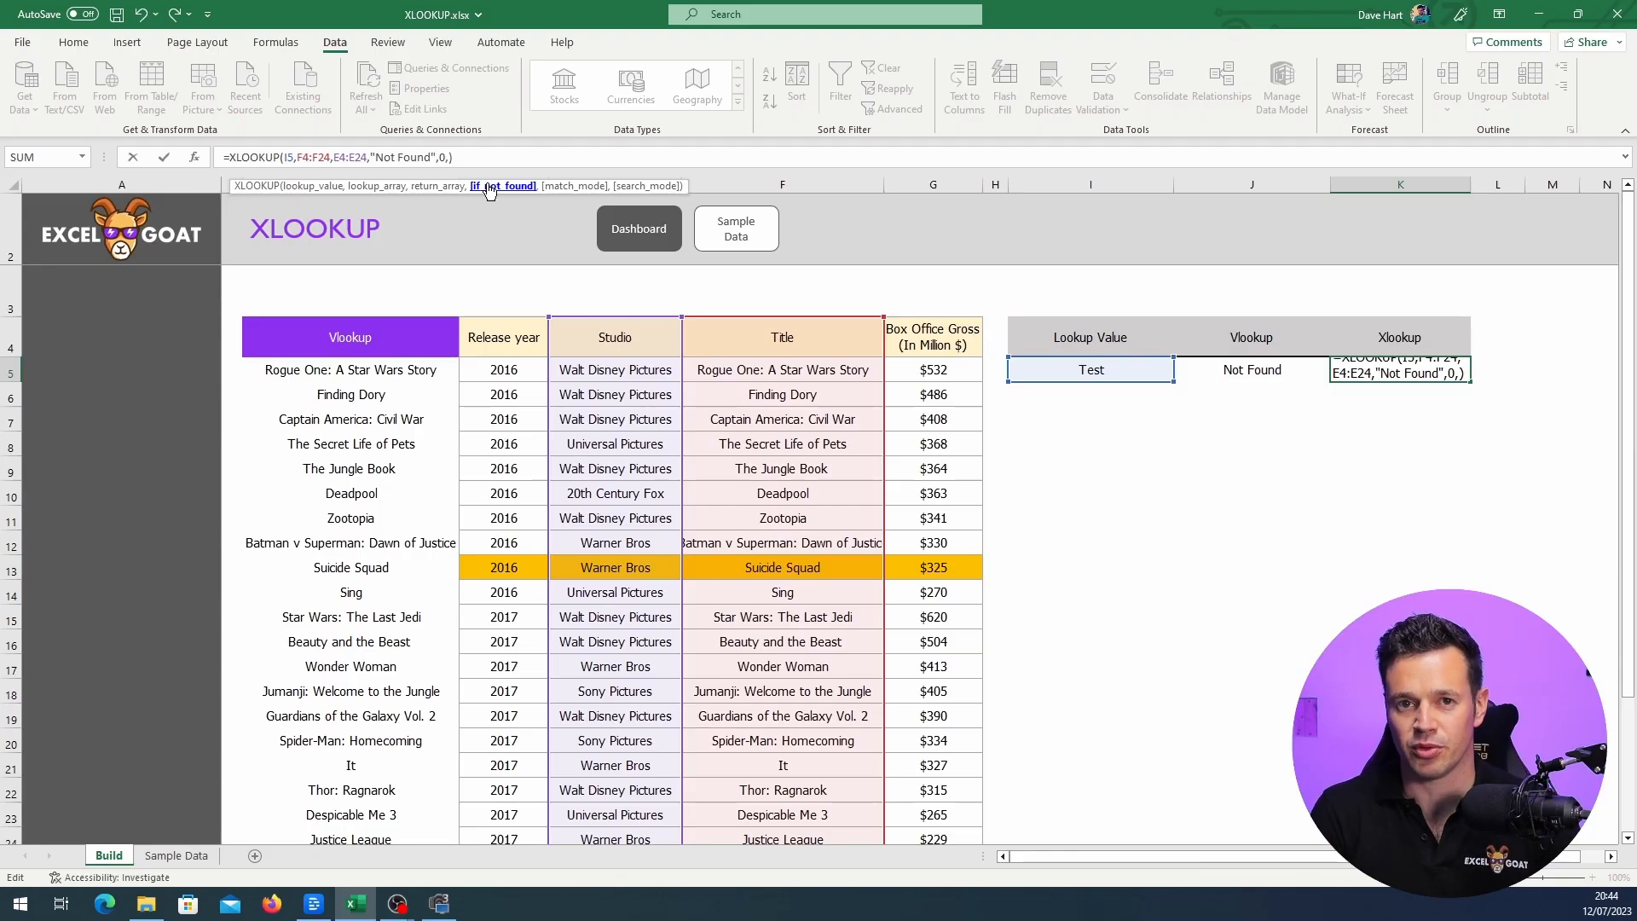
key("Return")
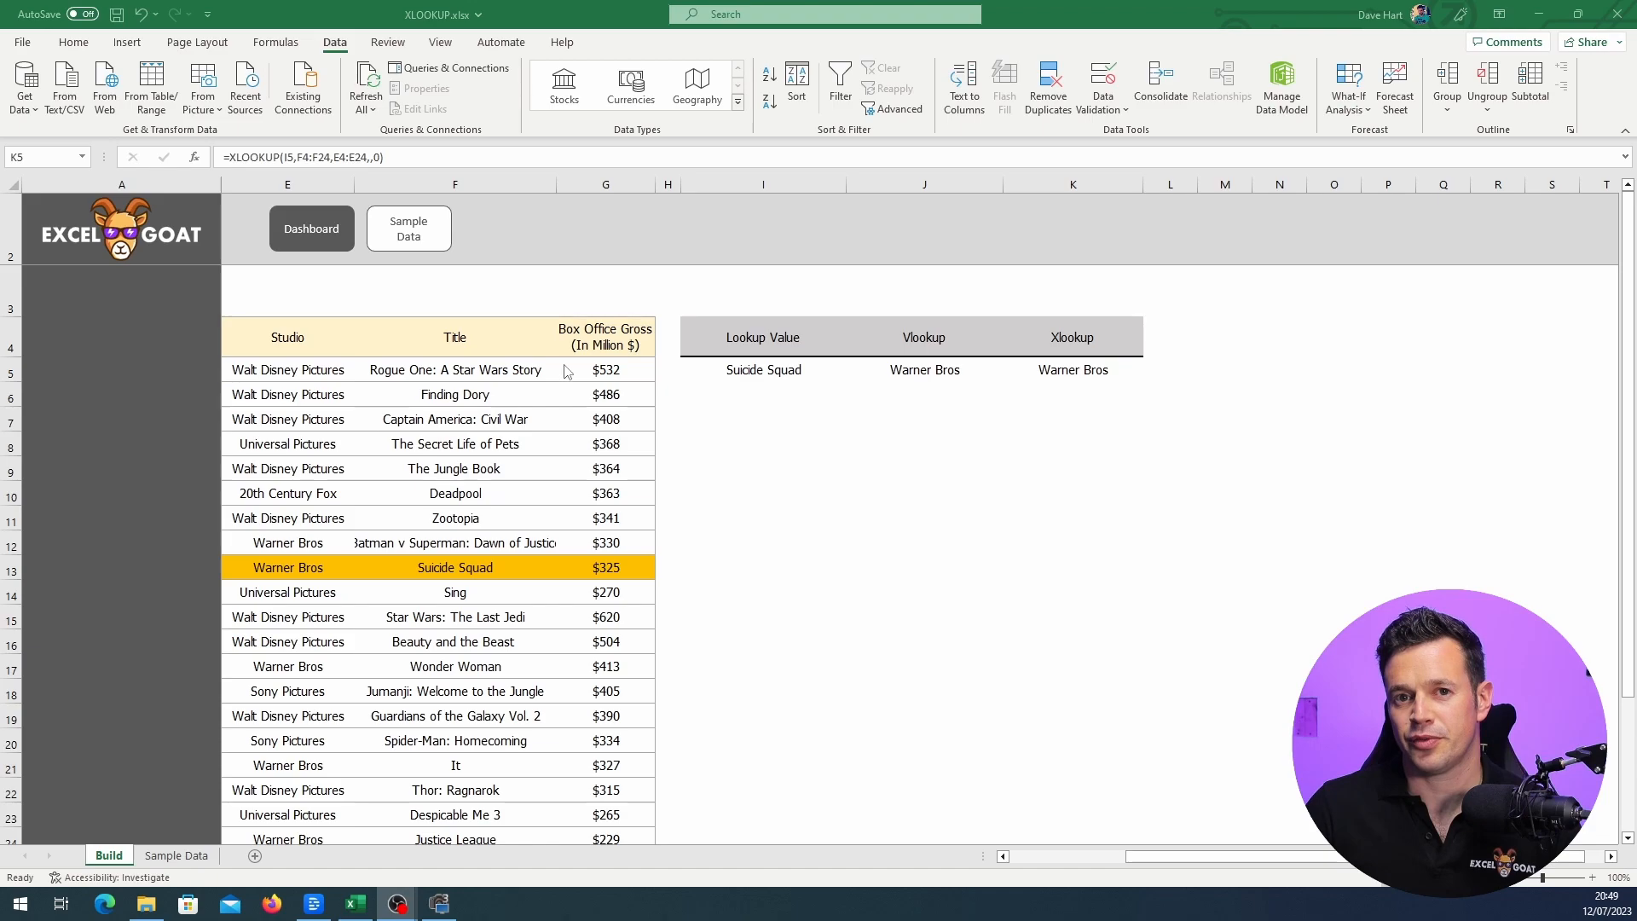
- Remove the range_lookup argument from the VLOOKUP in J5, keeping column index 3 as the final argument
left_click(853, 374)
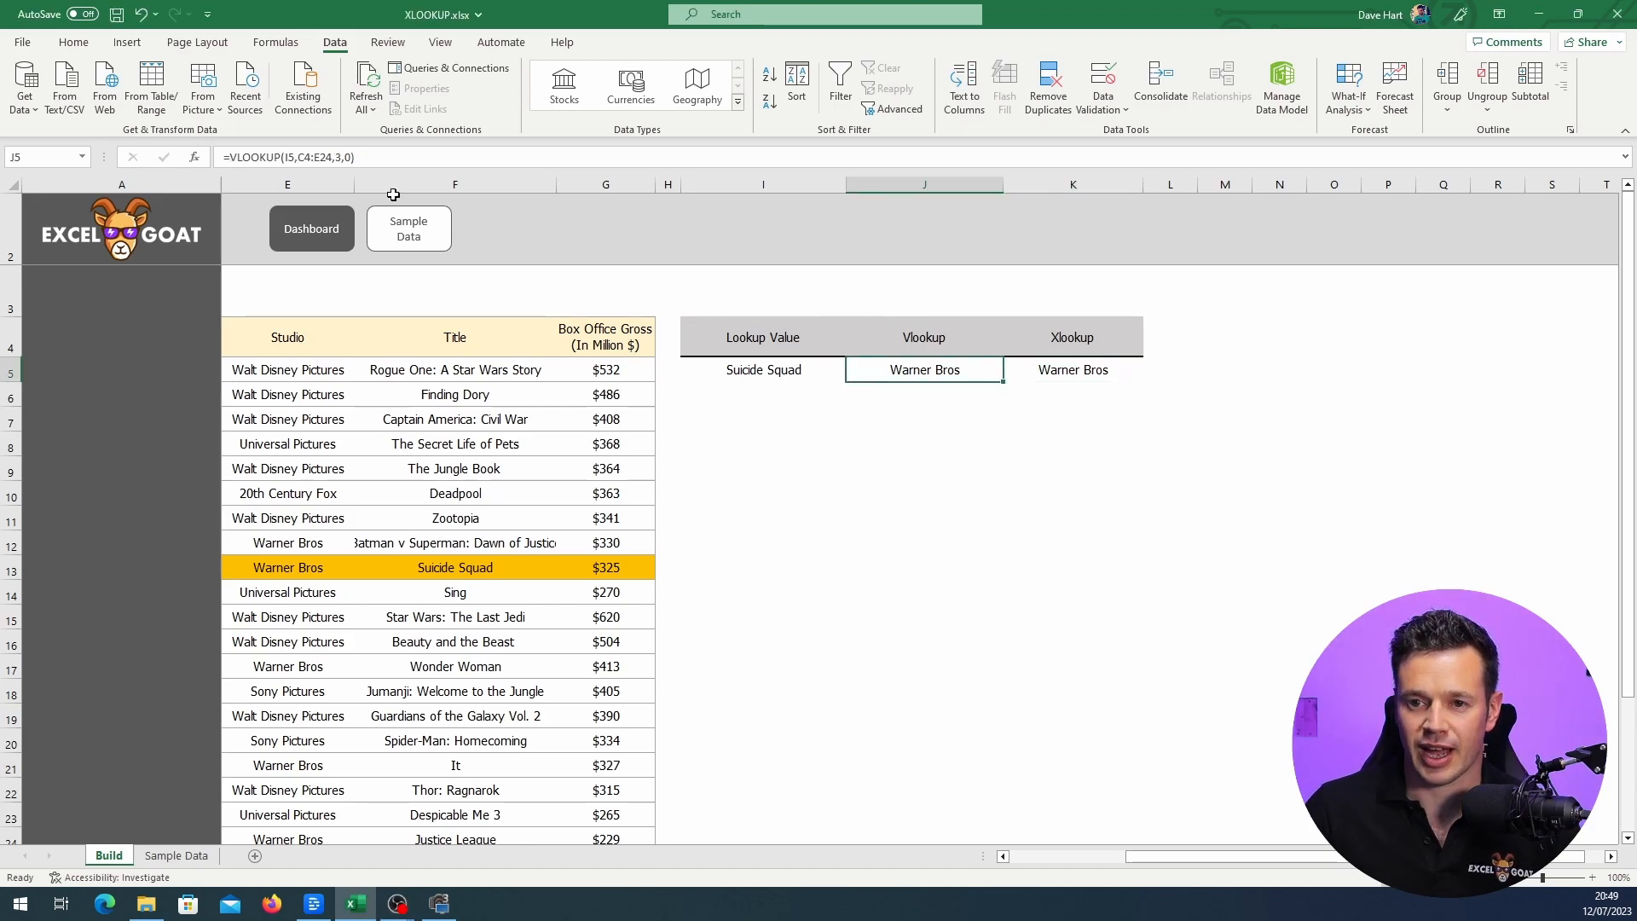
left_click(349, 157)
key("BackSpace")
key("BackSpace")
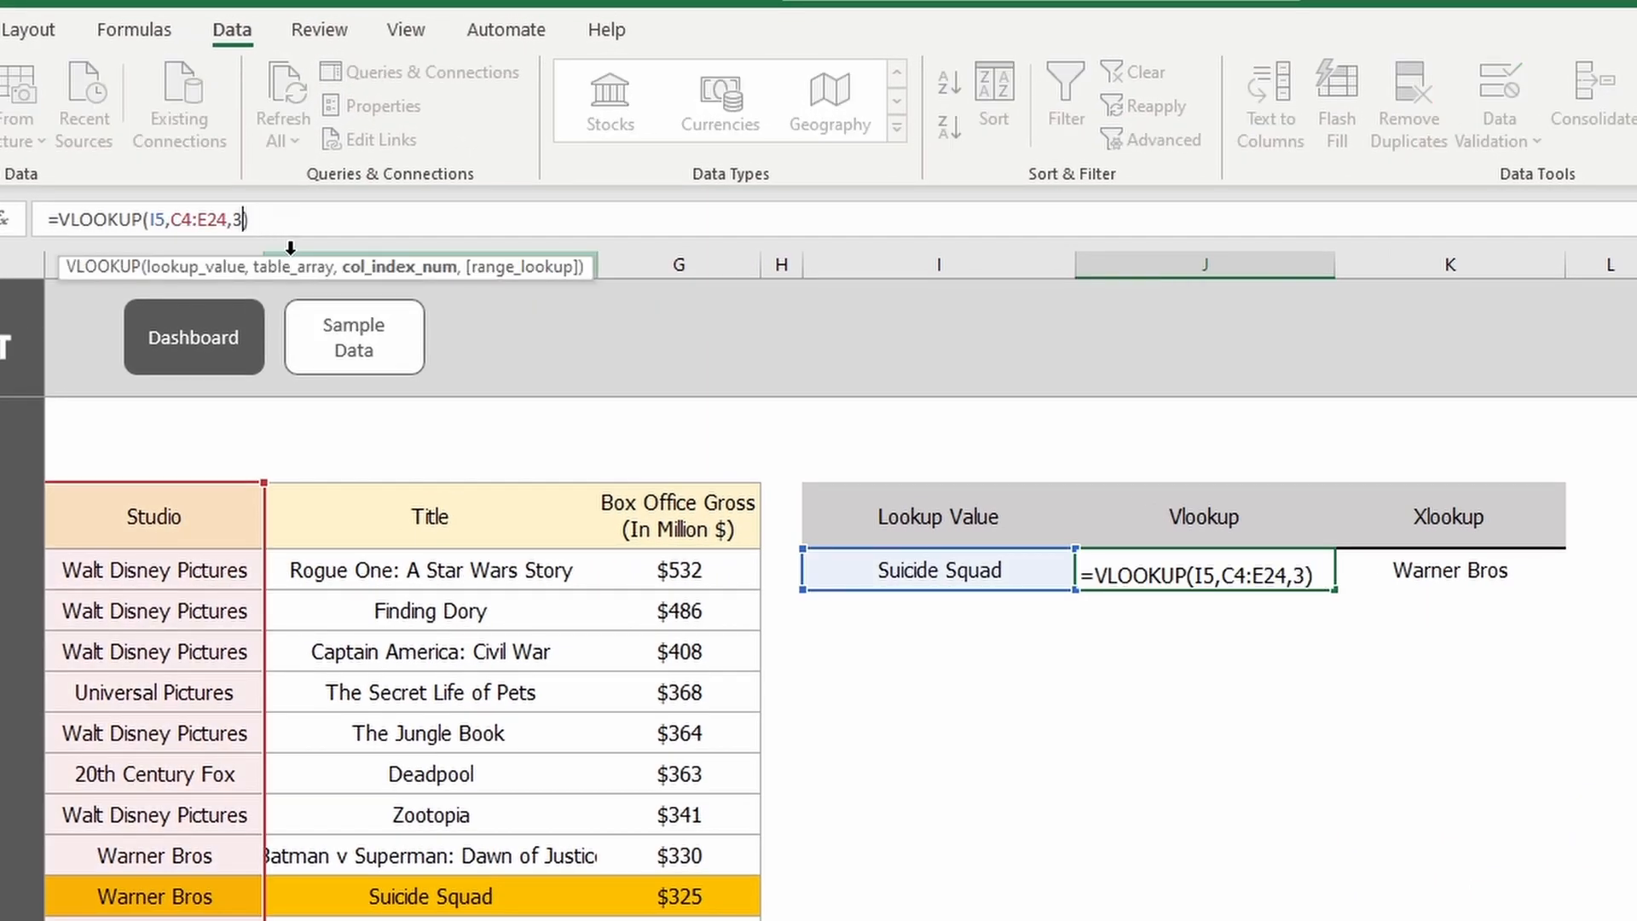
key("Return")
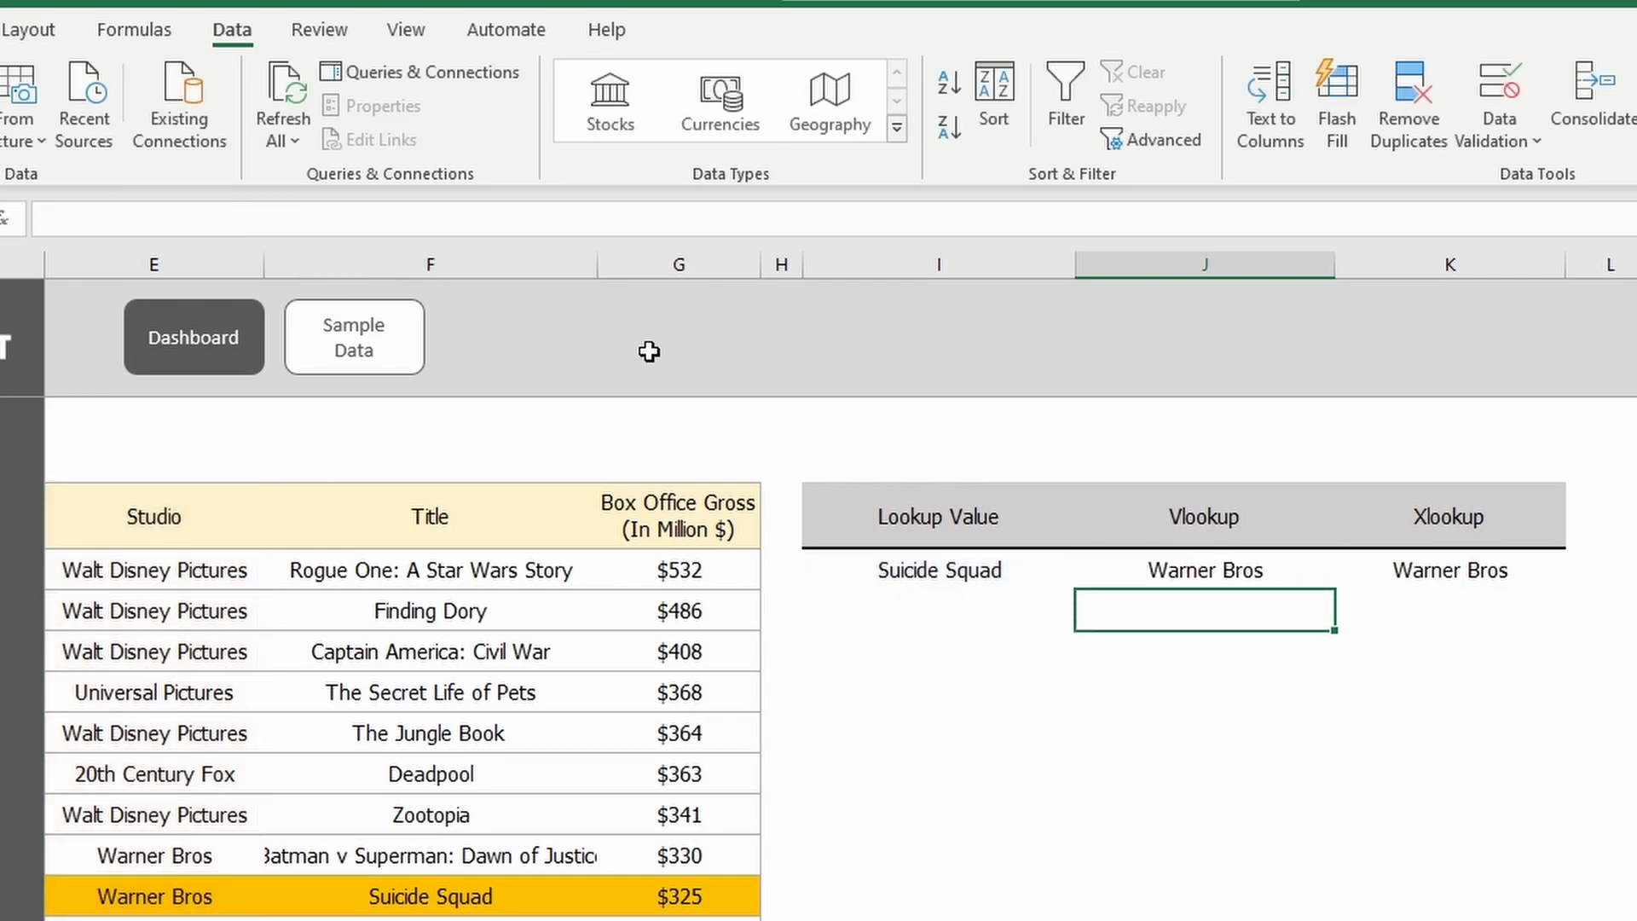
- Remove the match mode argument 0 from the XLOOKUP in K5
left_click(1431, 577)
left_click(312, 222)
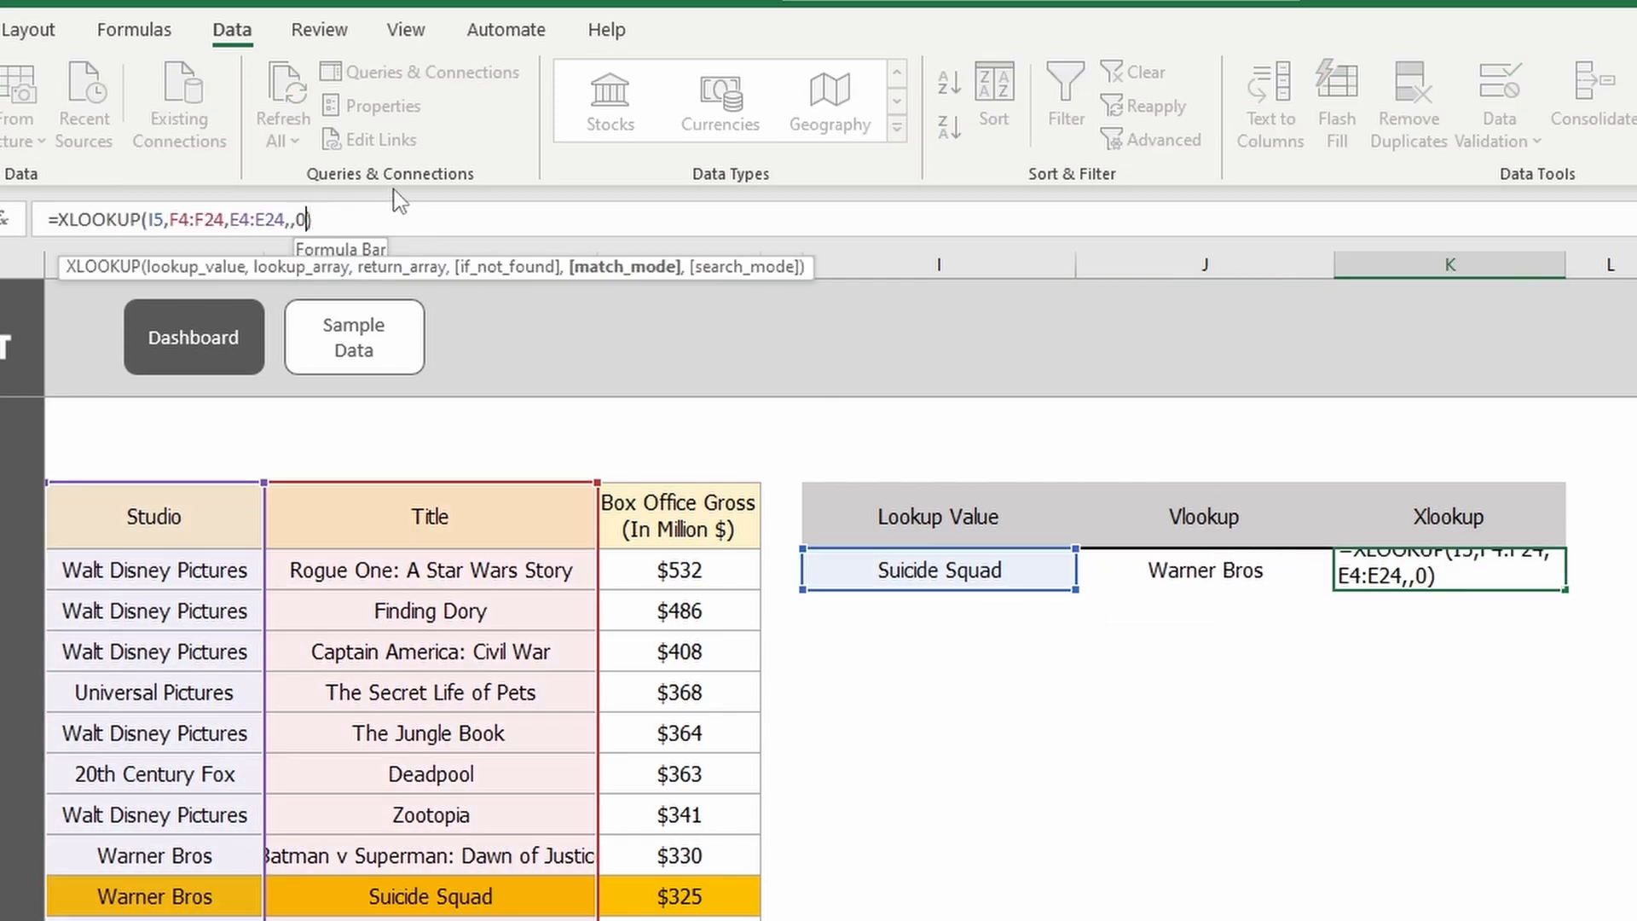
key("BackSpace")
key("BackSpace")
key("Return")
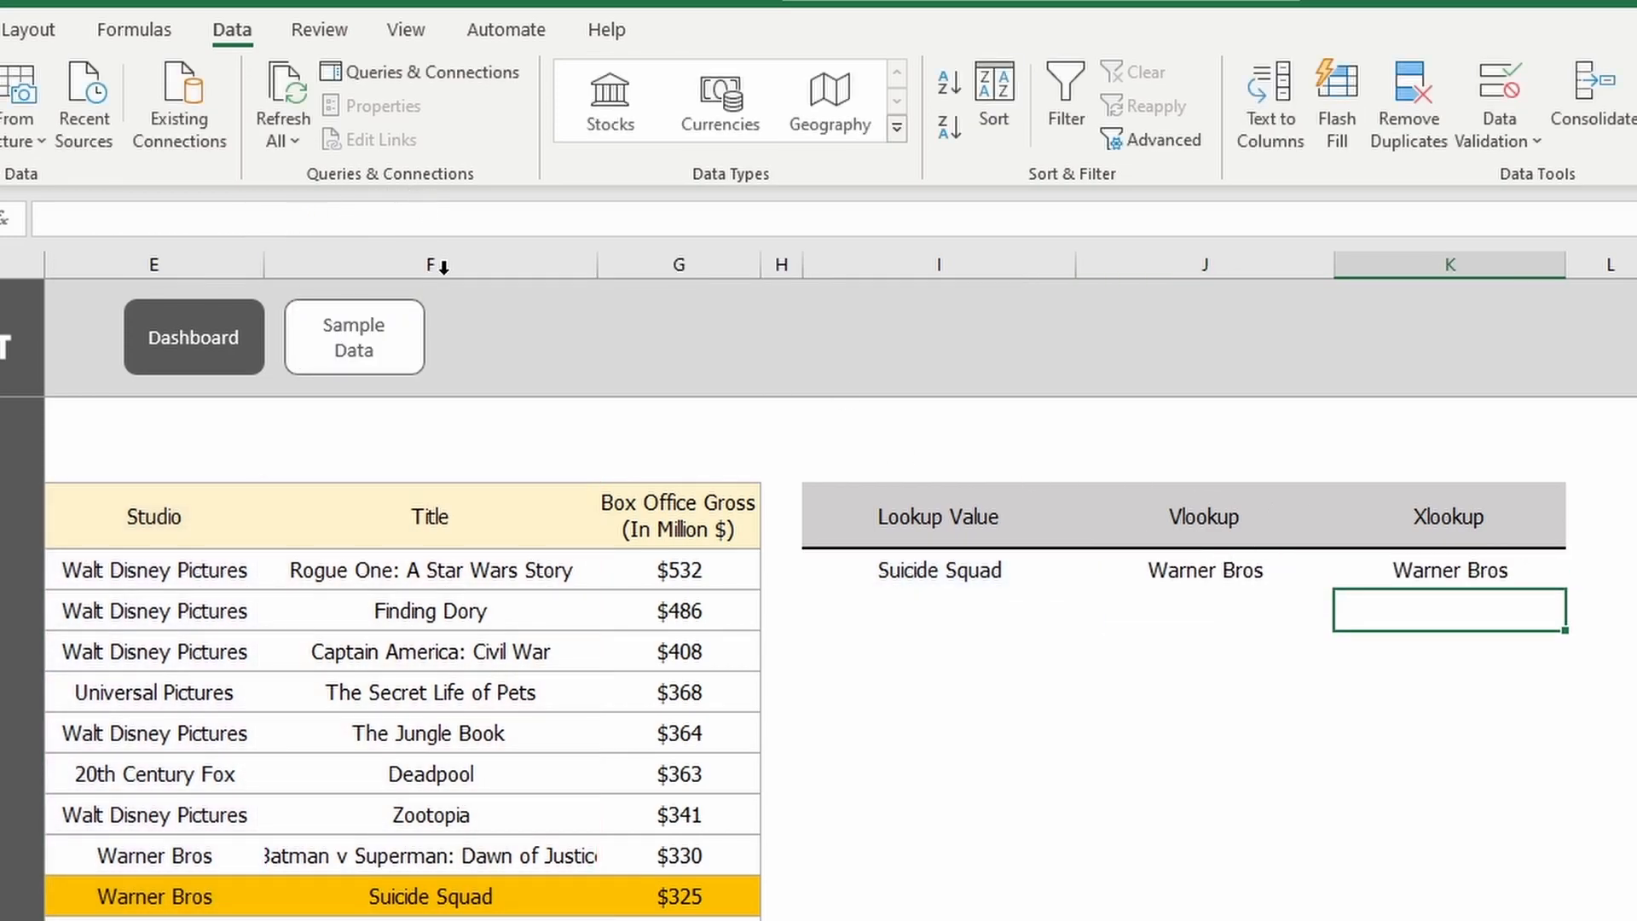
- Enter Test as the lookup value in I5 to try both formulas without their match arguments
left_click(974, 579)
type("Test")
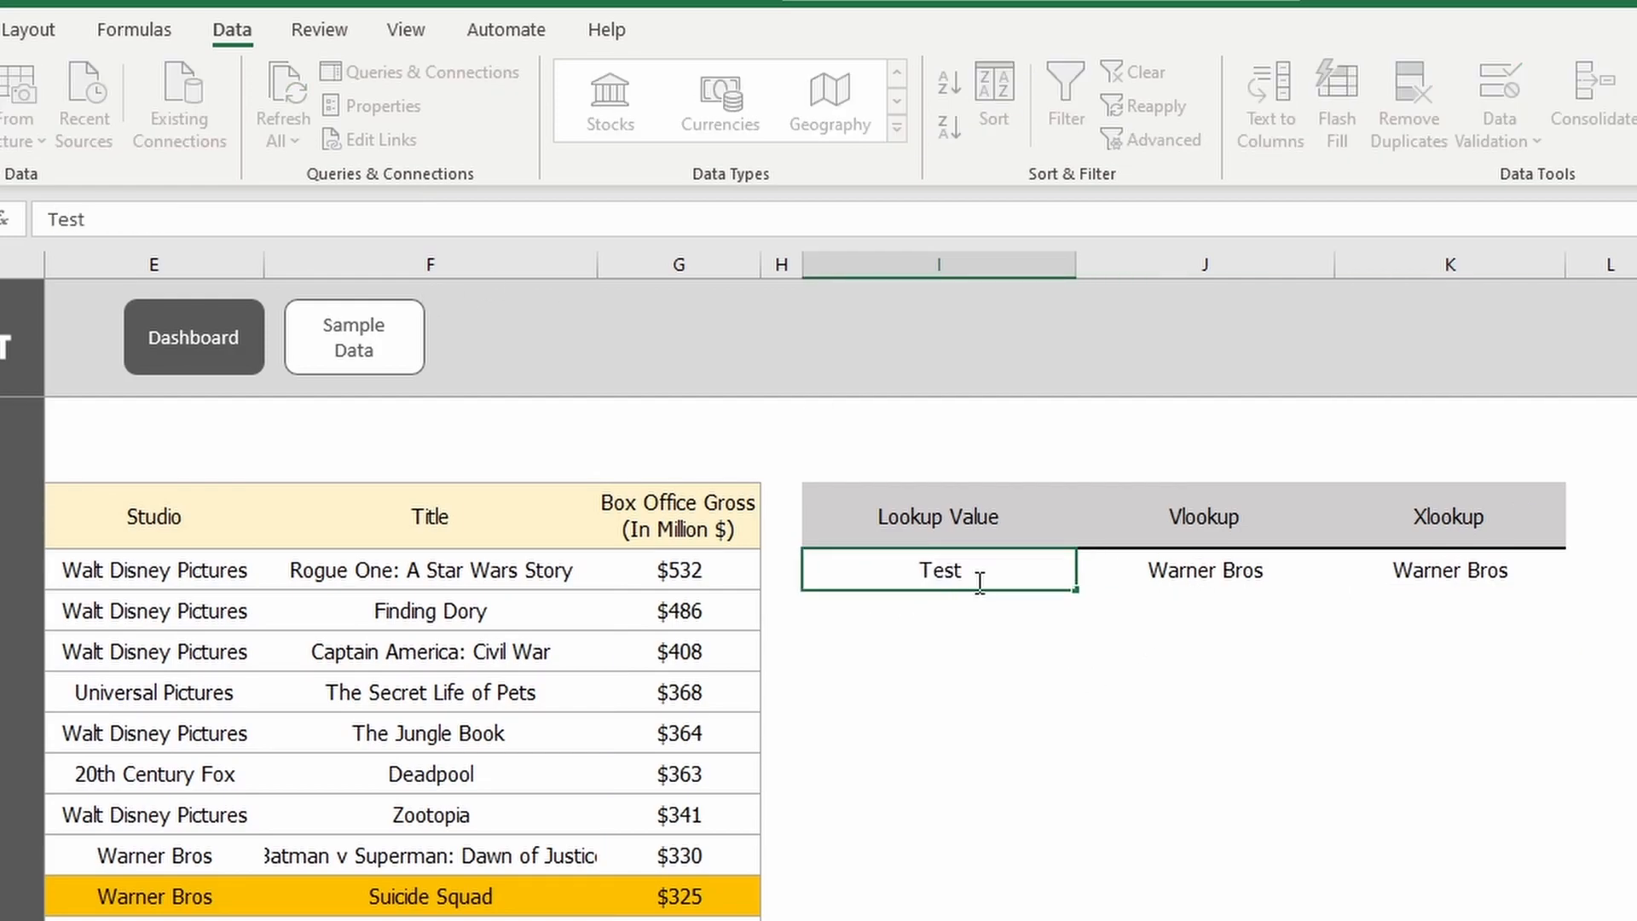
key("Return")
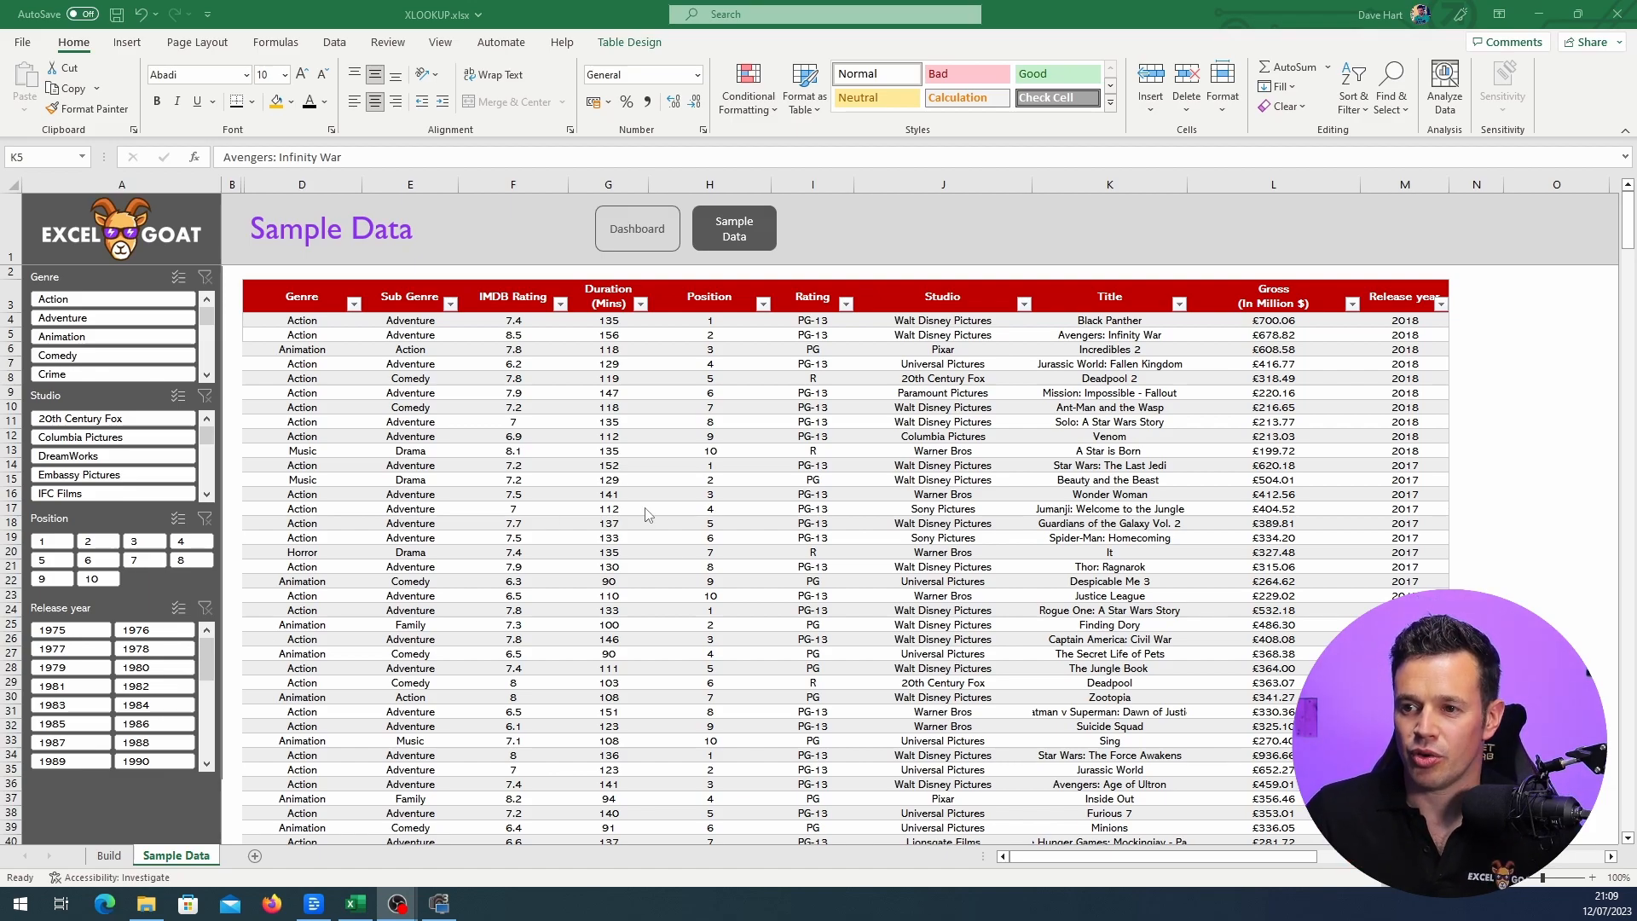
- Examine the Title, Gross and Release year columns of the Sample Data table
left_click(1128, 334)
left_click(1128, 324)
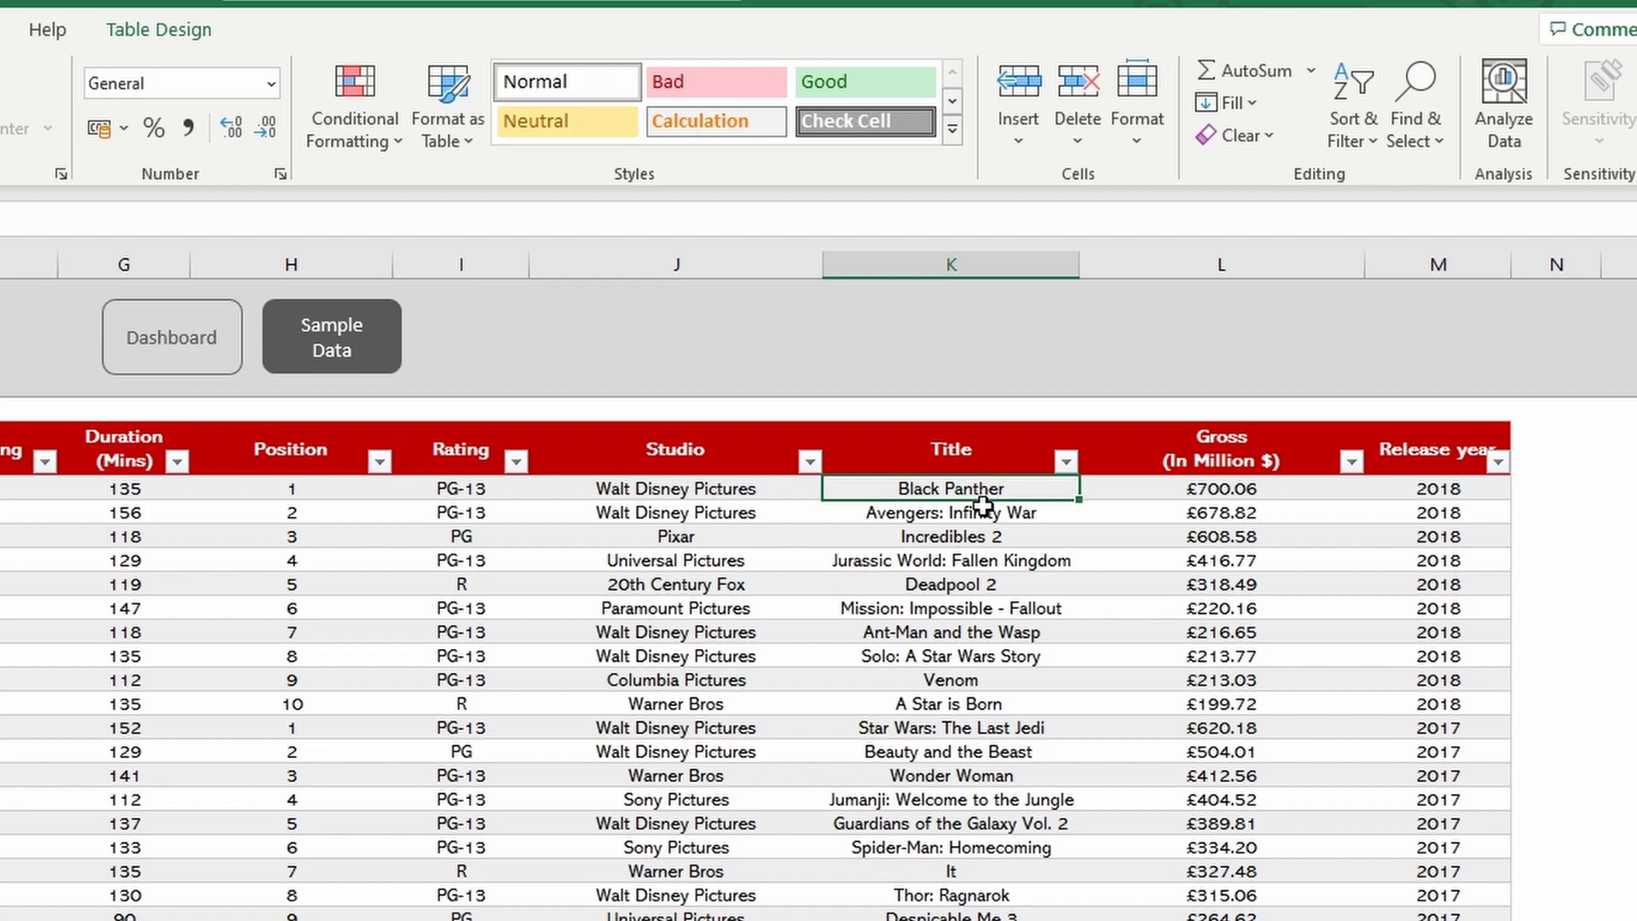
left_click(960, 263)
left_click(1227, 533)
left_click(1449, 538)
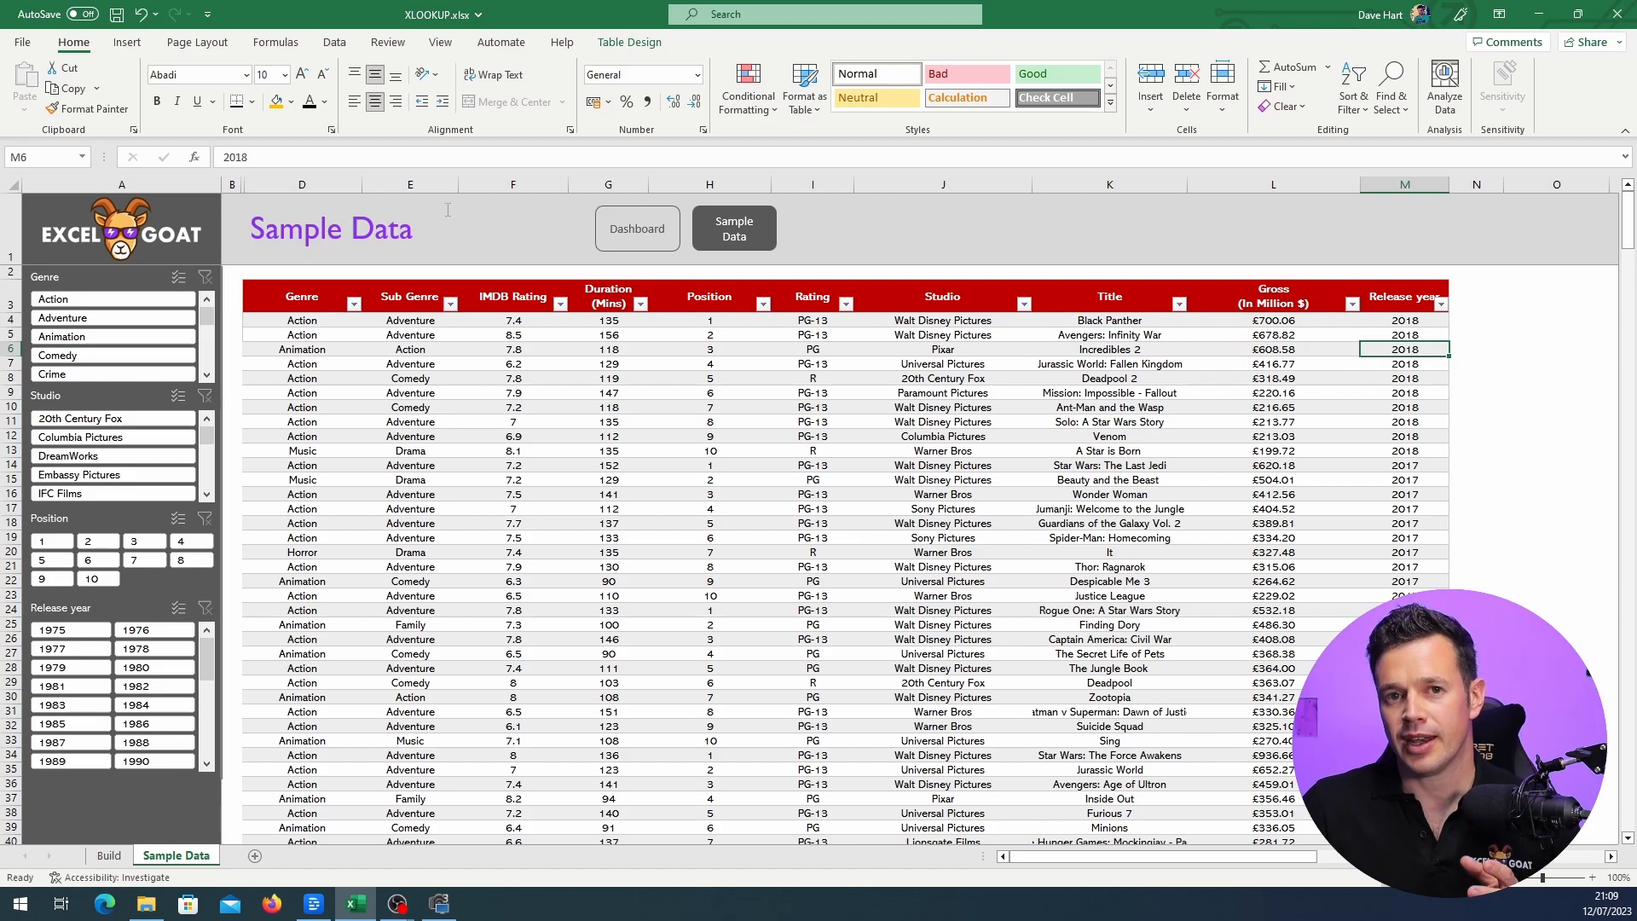
- Unhide the helper Title column C at the start of the Sample Data table and select its header
left_click_drag(245, 184, 454, 184)
left_click(409, 348)
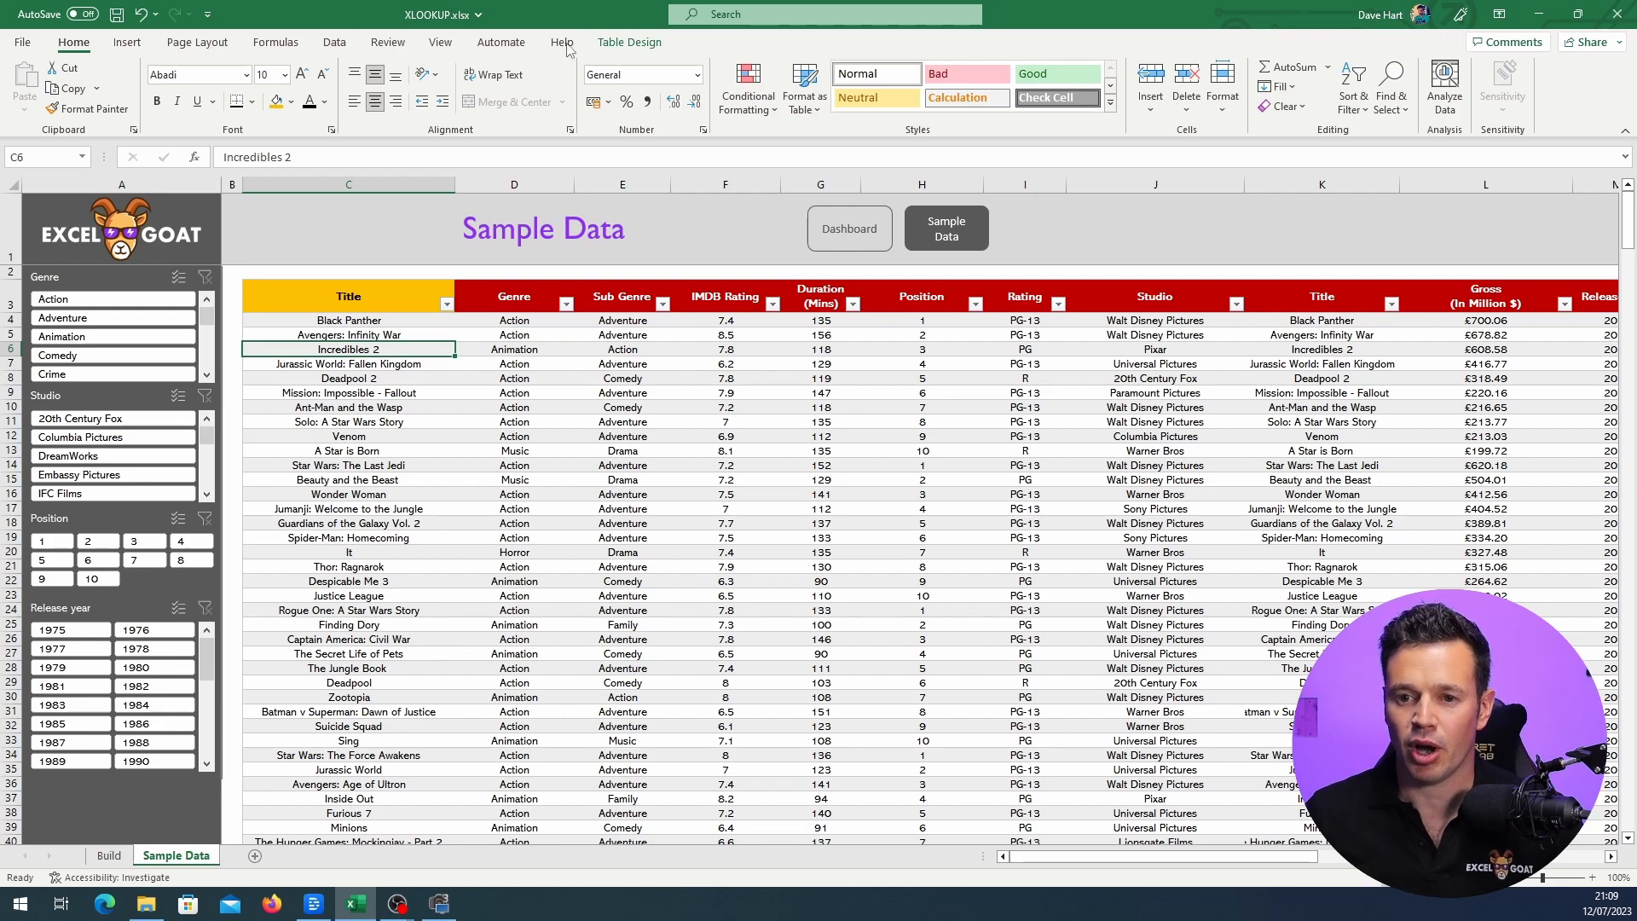
left_click(410, 304)
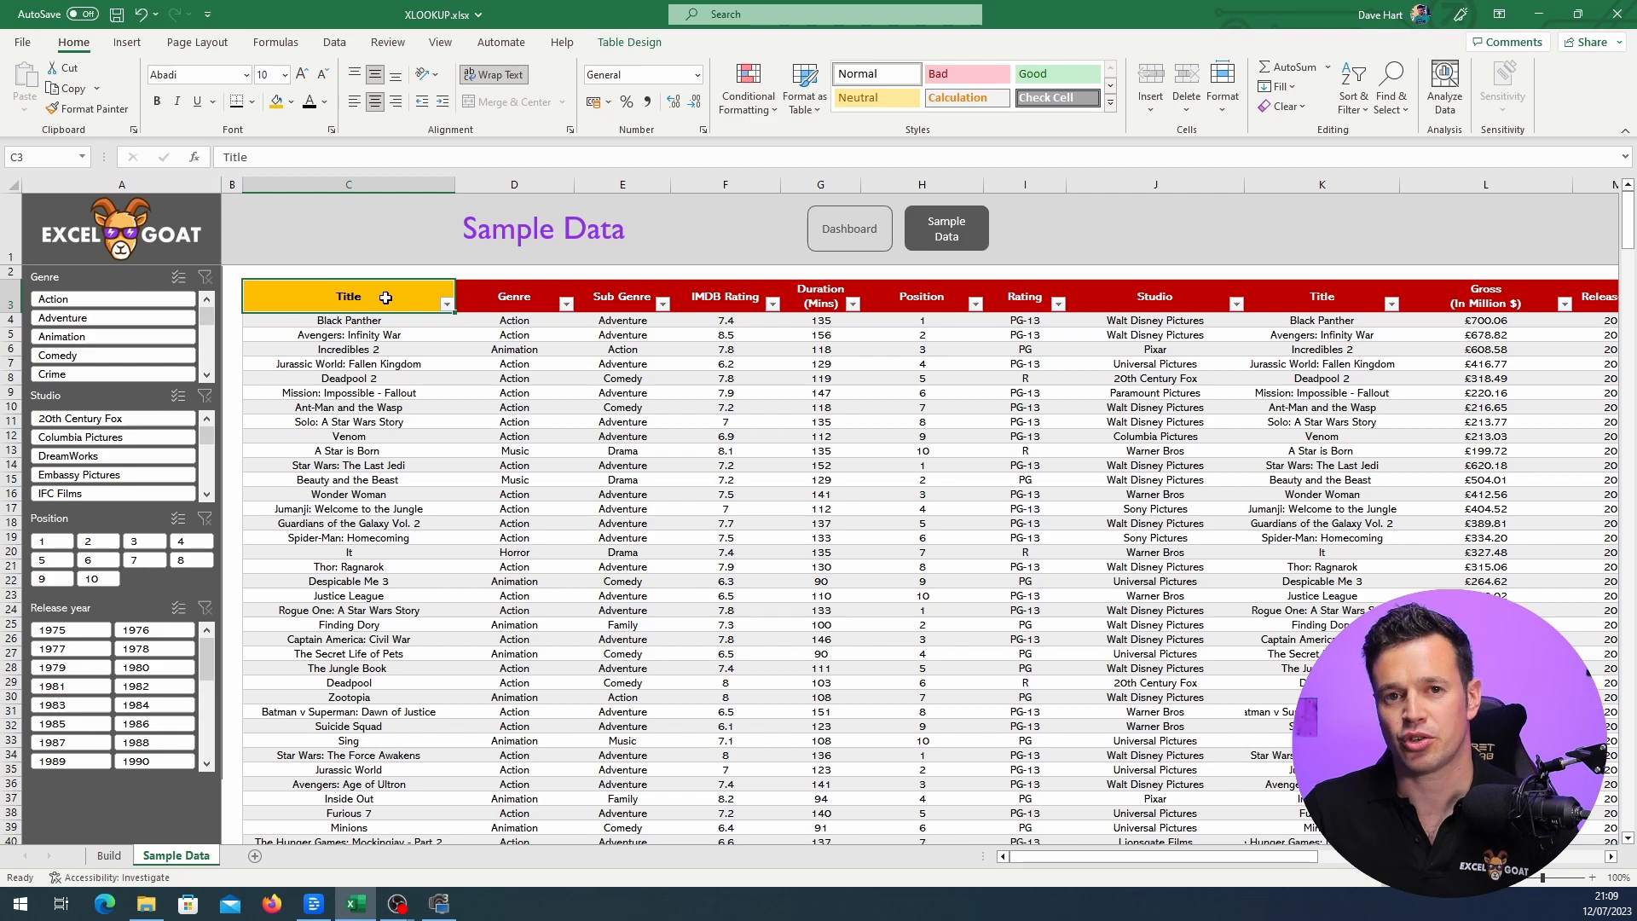
- Count across the Sample Data table's headers from Genre to Rating to work out a VLOOKUP column index
left_click(458, 304)
key("Right")
key("Left")
key("Right")
key("Right")
key("Right")
key("Right")
key("Right")
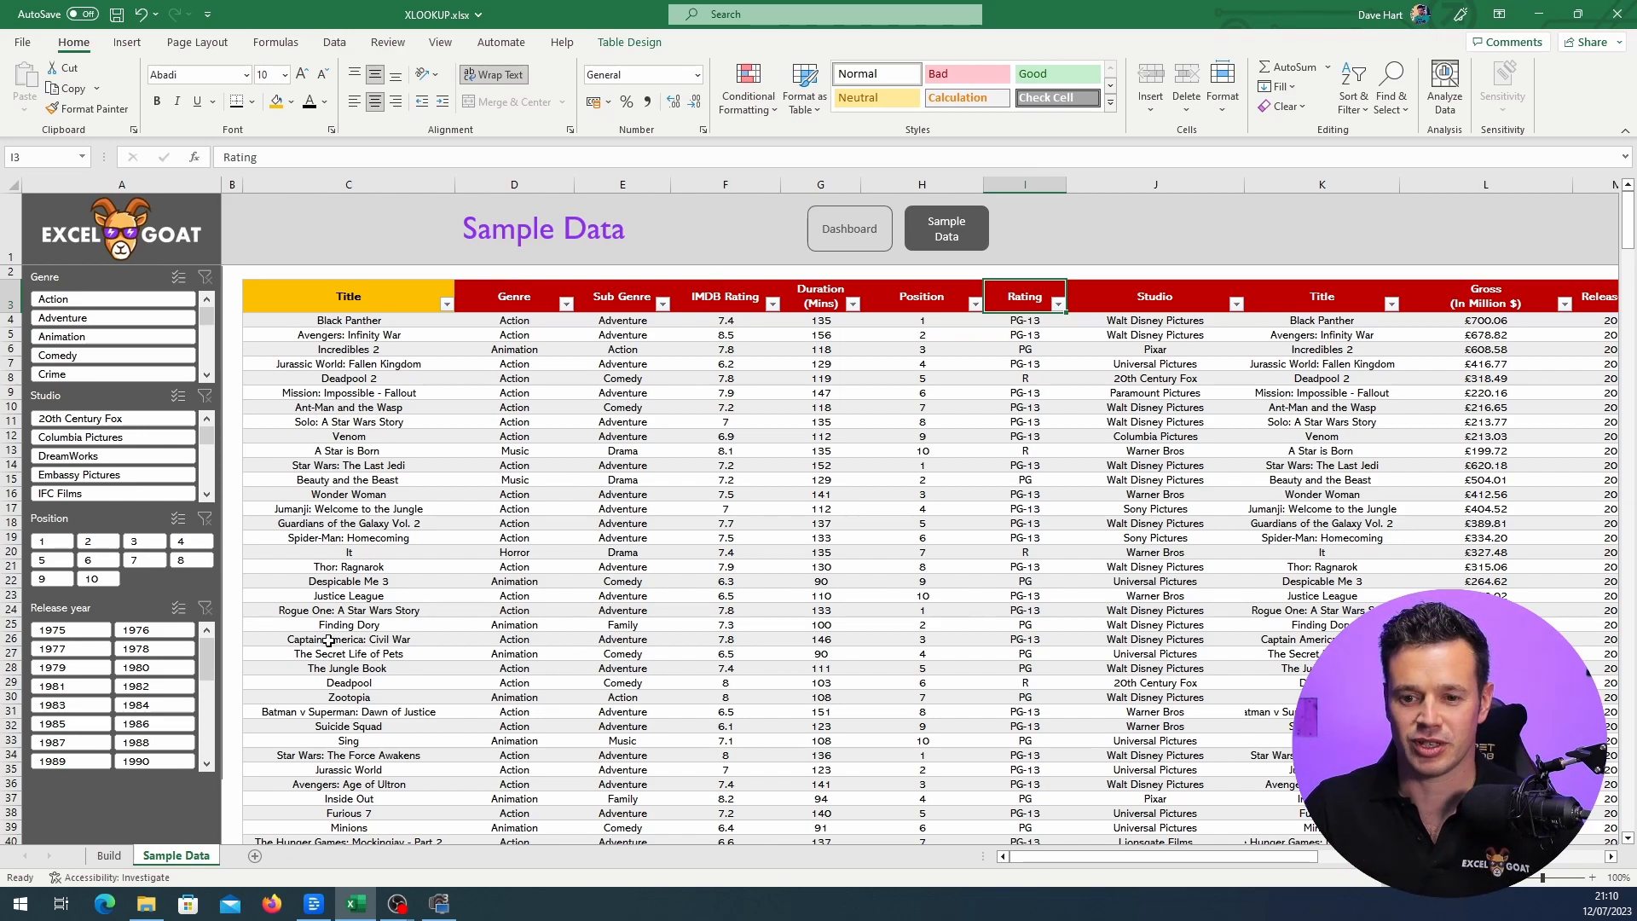
- Start an XLOOKUP in K5 of the Build sheet with lookup value I5, lookup array 'Sample Data'!K:K and return array 'Sample Data'!F:F
left_click(110, 857)
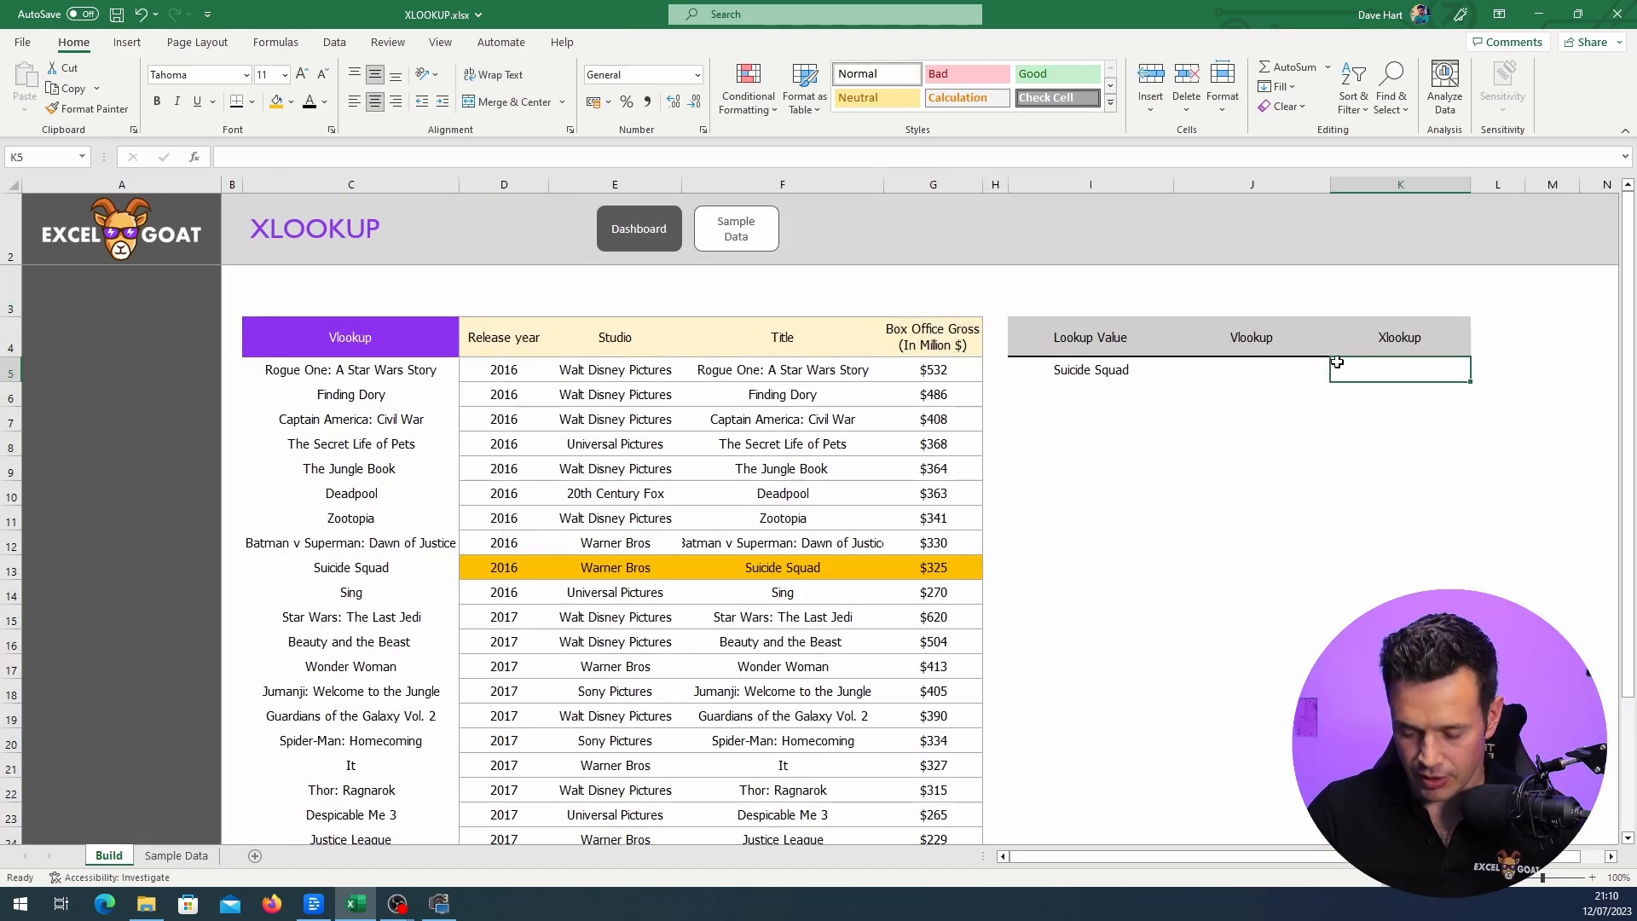
type("=xlookup(")
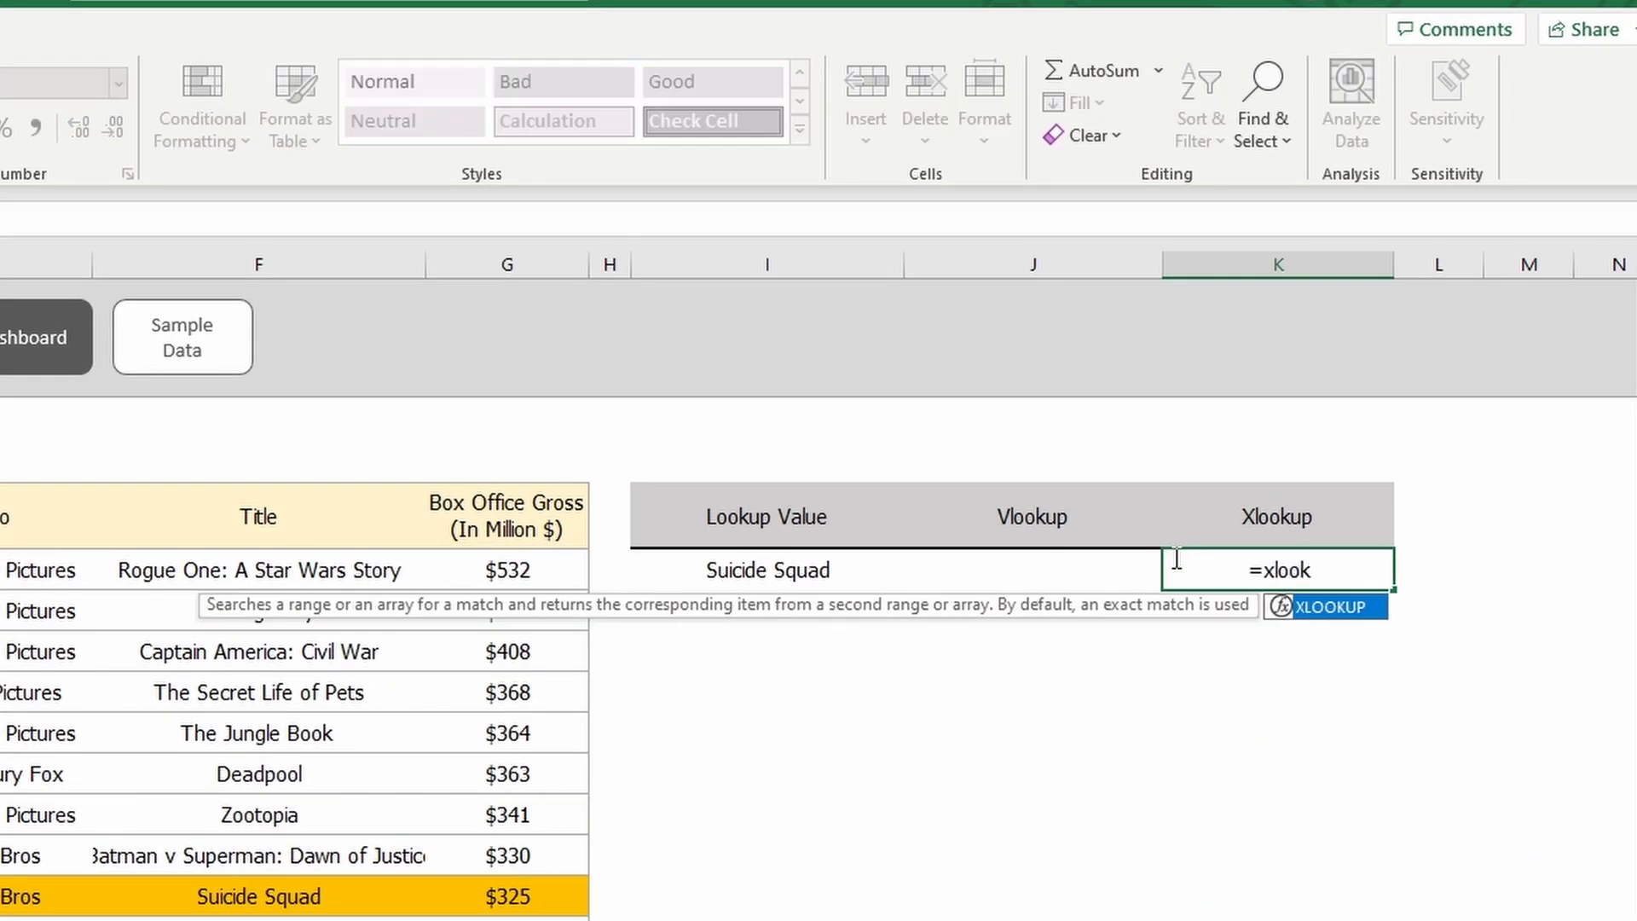
left_click(804, 574)
type(",")
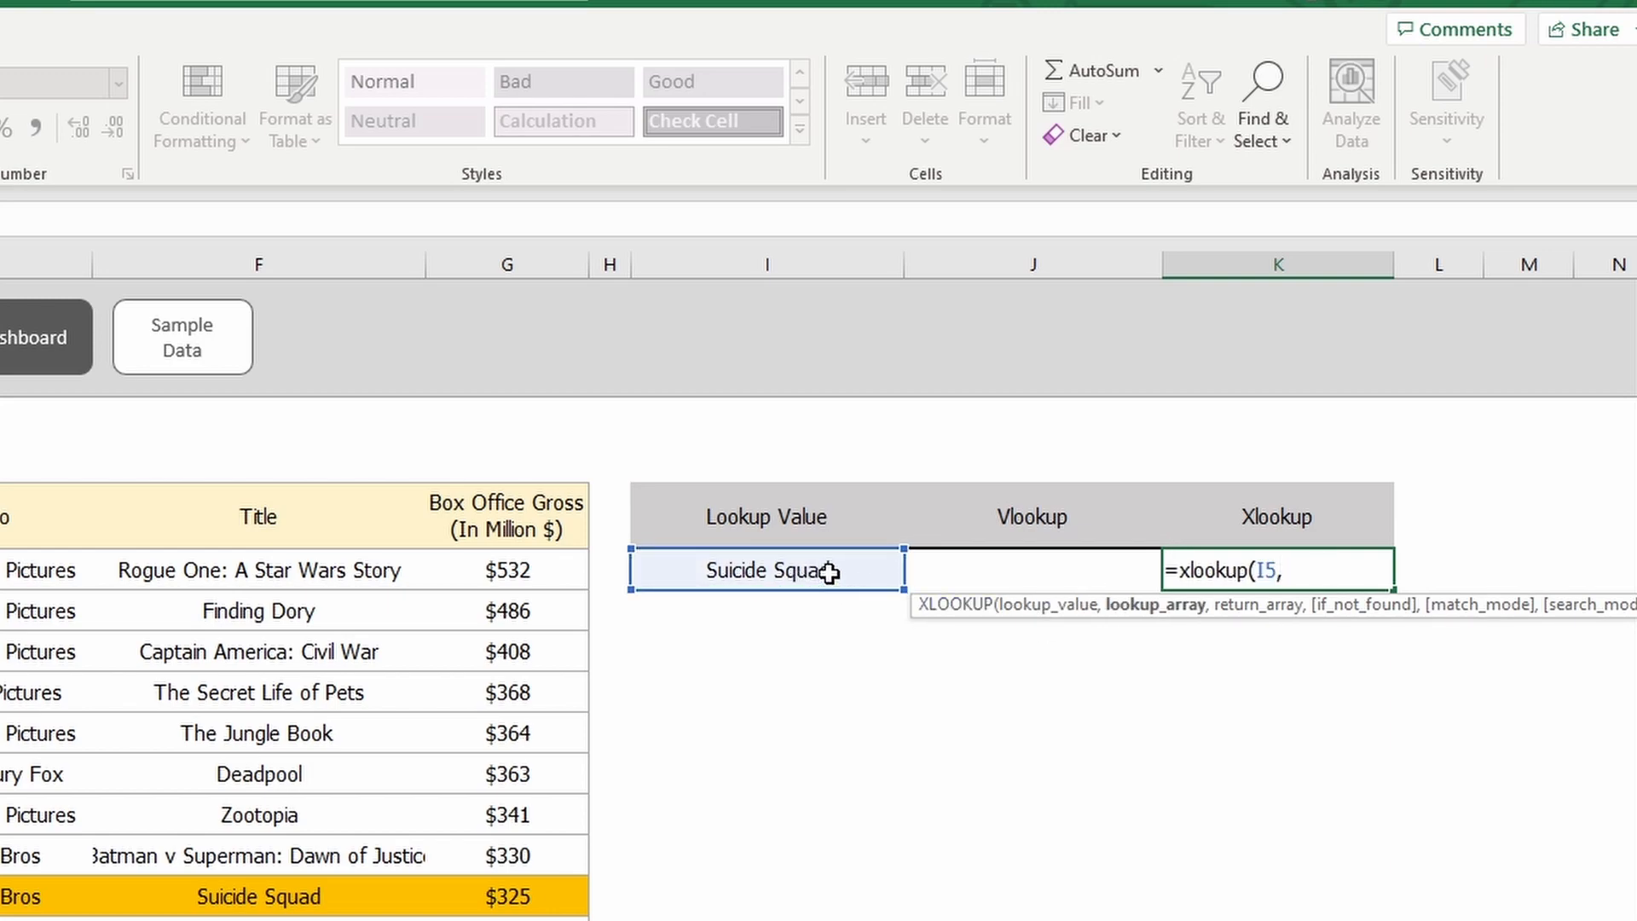
left_click(176, 855)
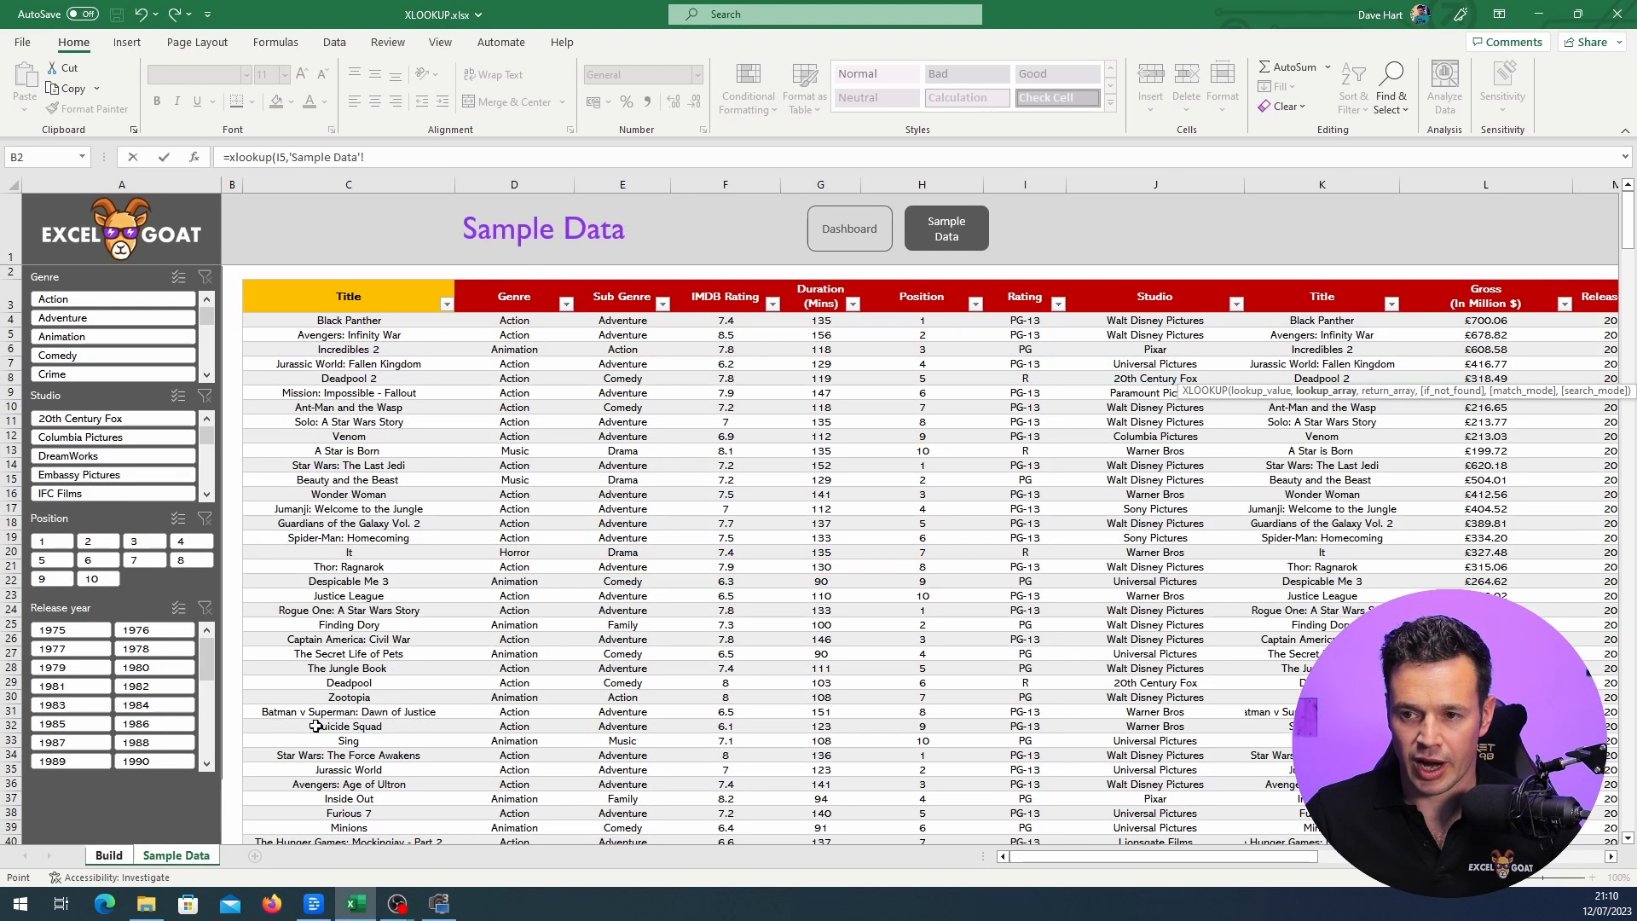
left_click(1340, 179)
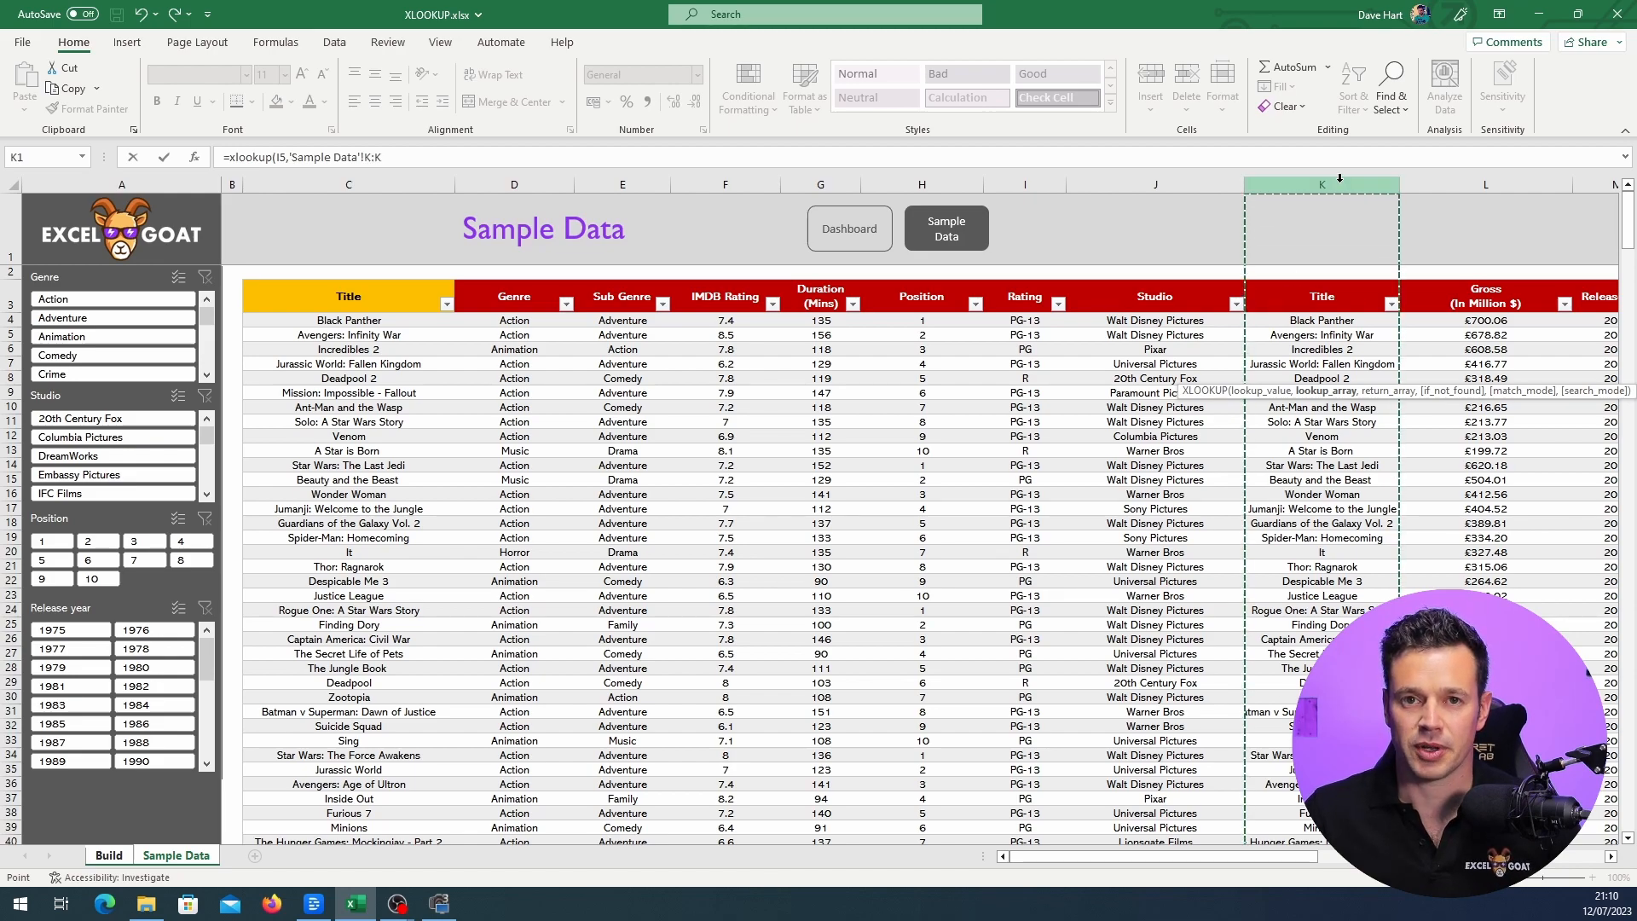
type(",")
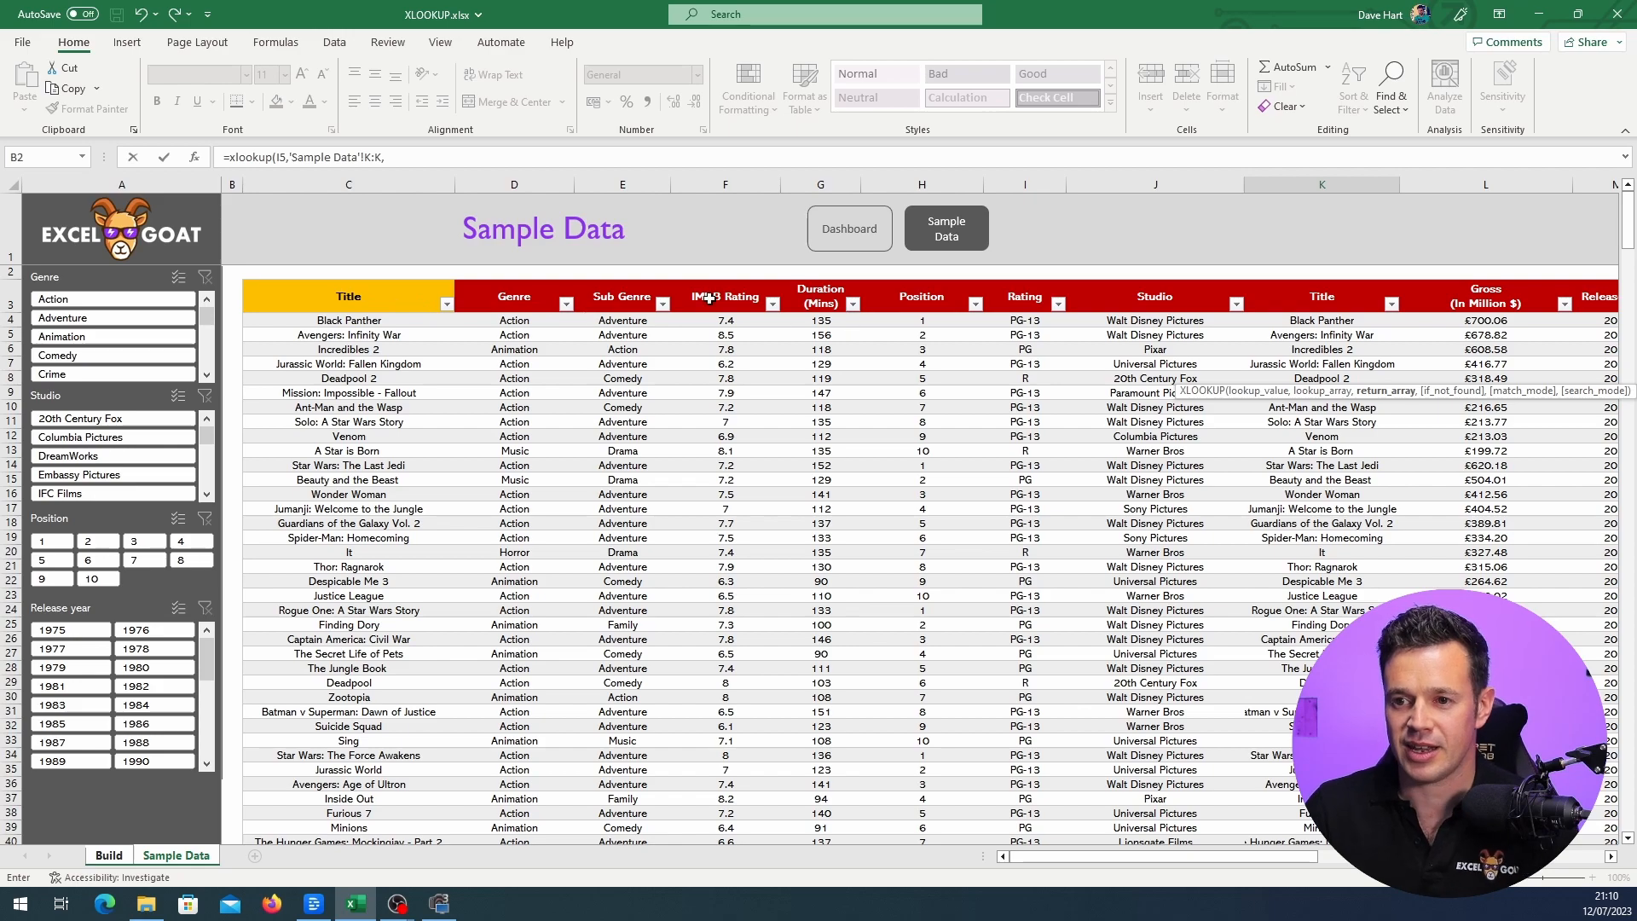
left_click(729, 182)
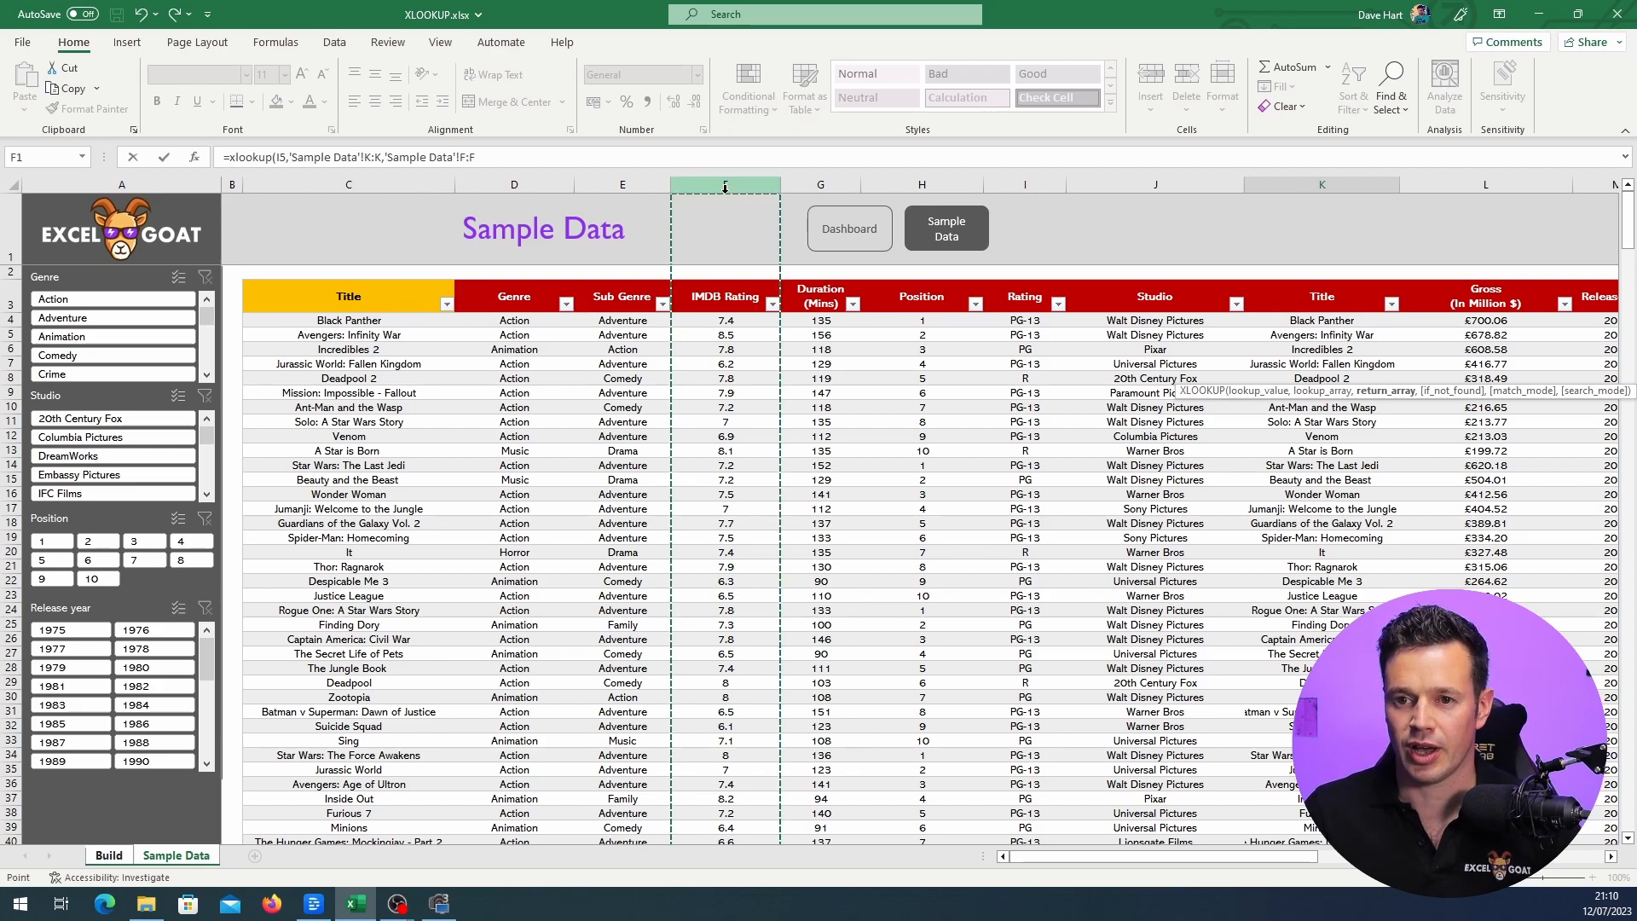
type(",")
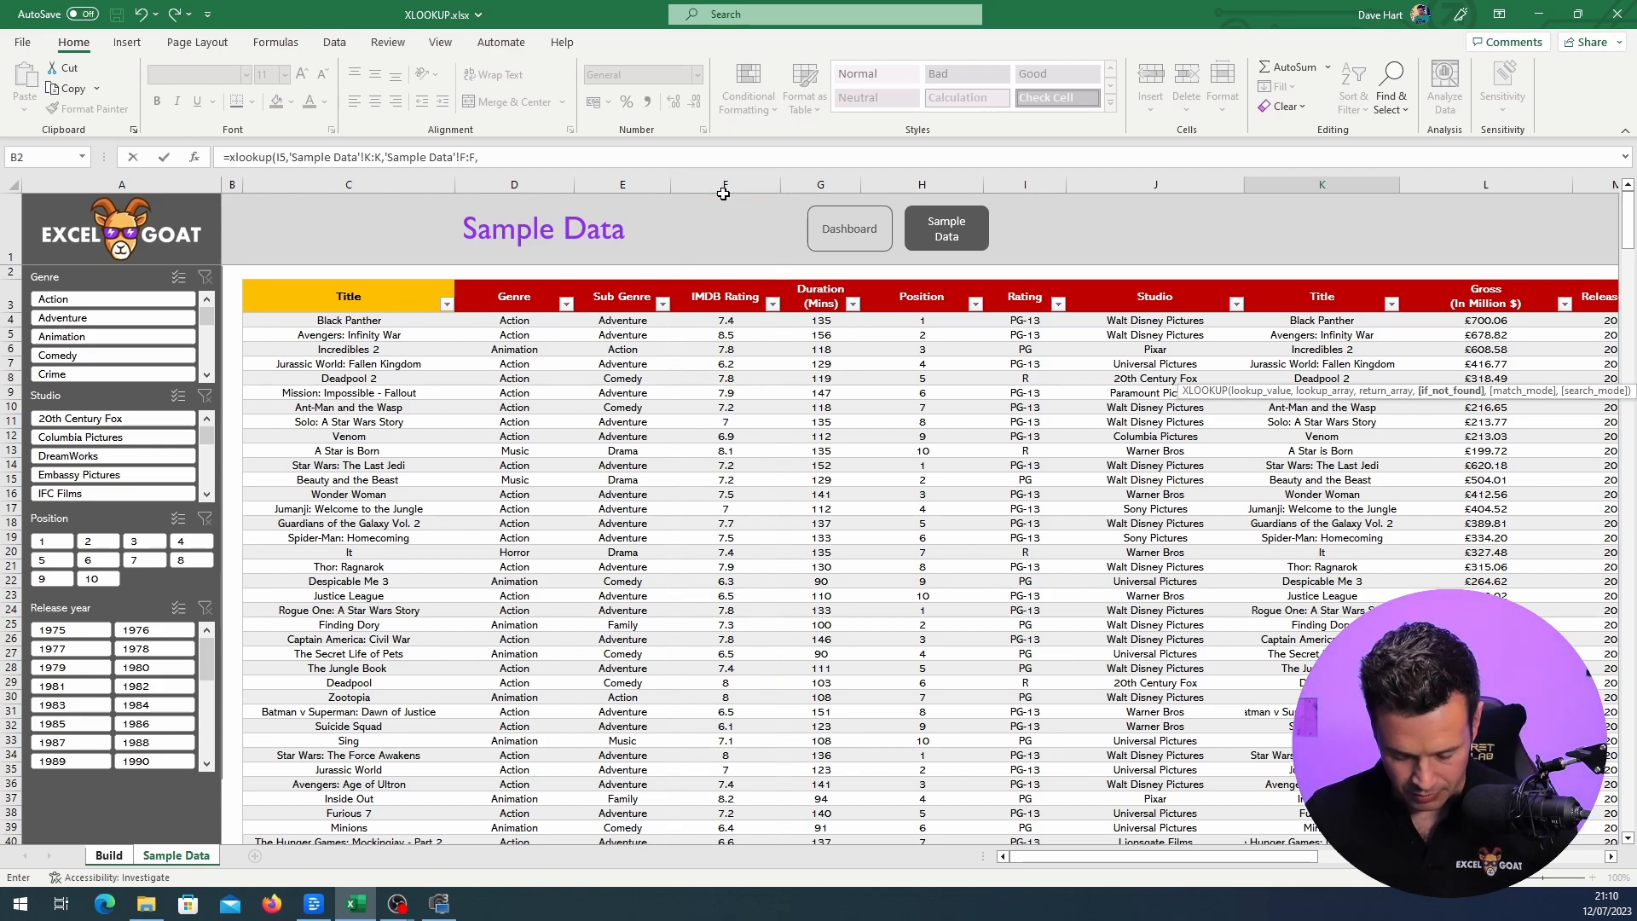
- Finish the XLOOKUP formula with "Not Found" as the if-not-found text, match mode 0 for exact match and an empty search mode
left_click(503, 156)
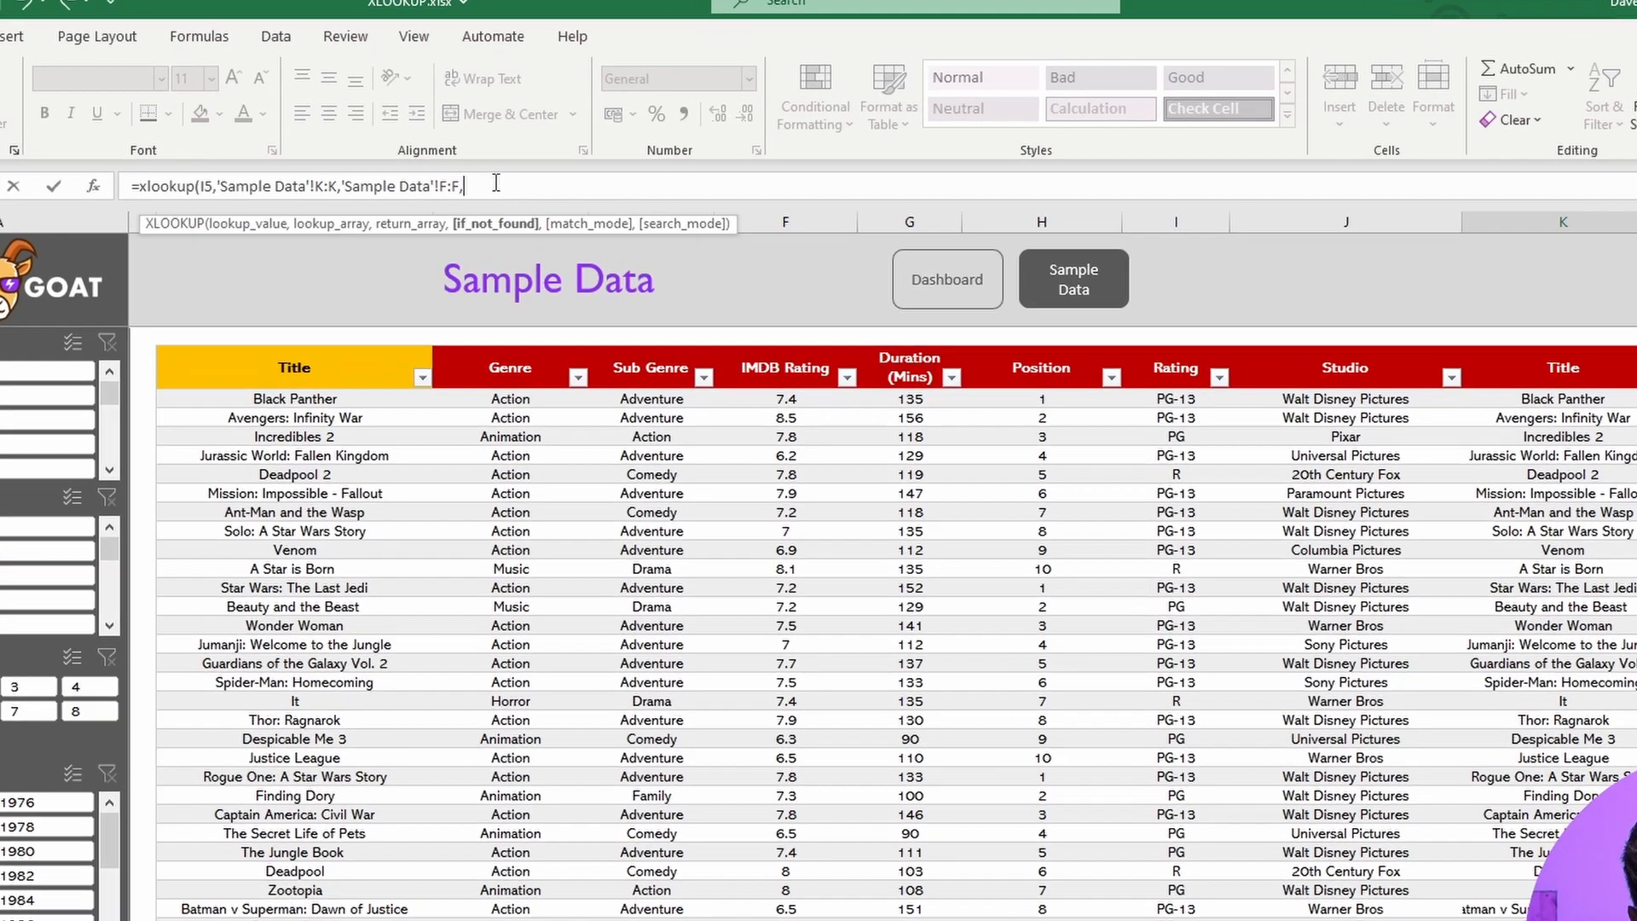
type("\"Not")
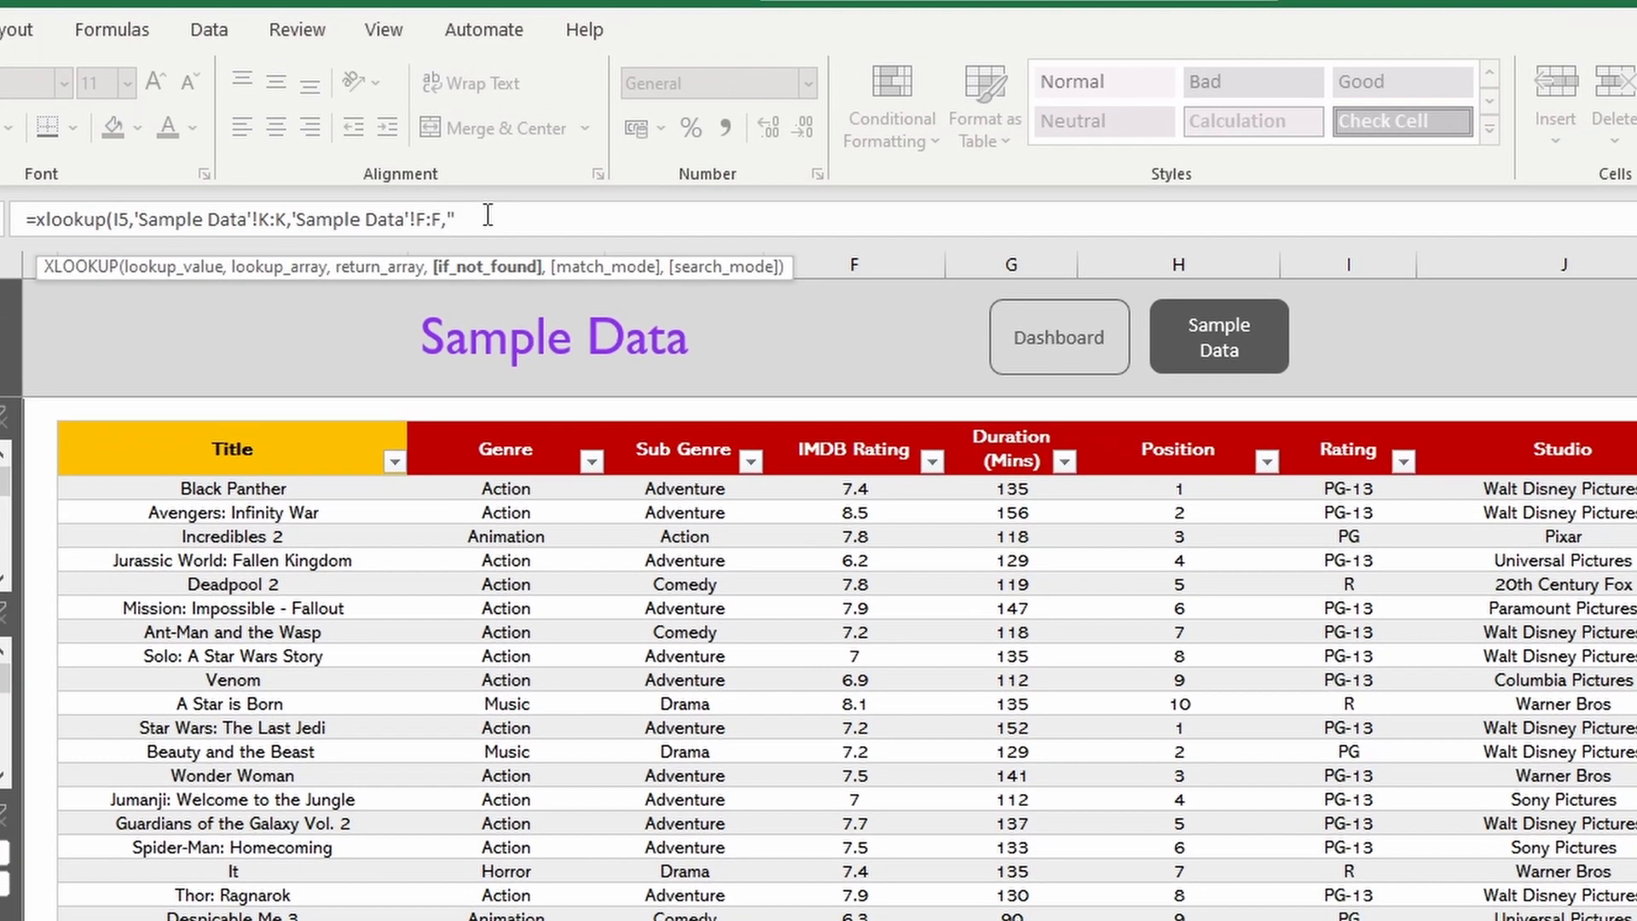
type(" Found\",0")
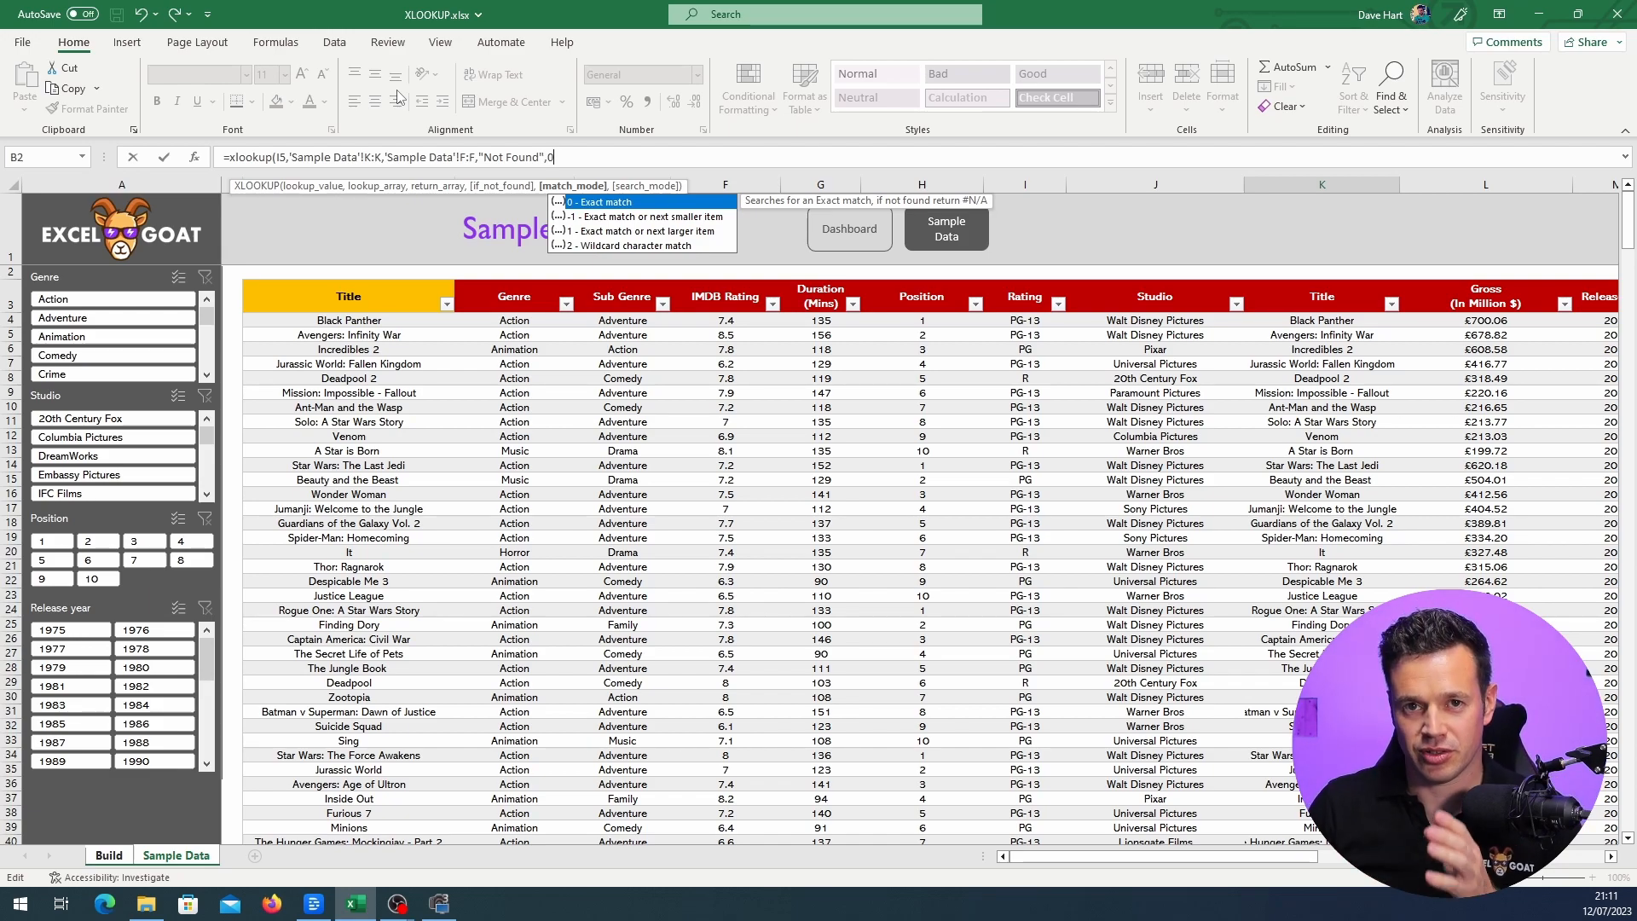
type(",")
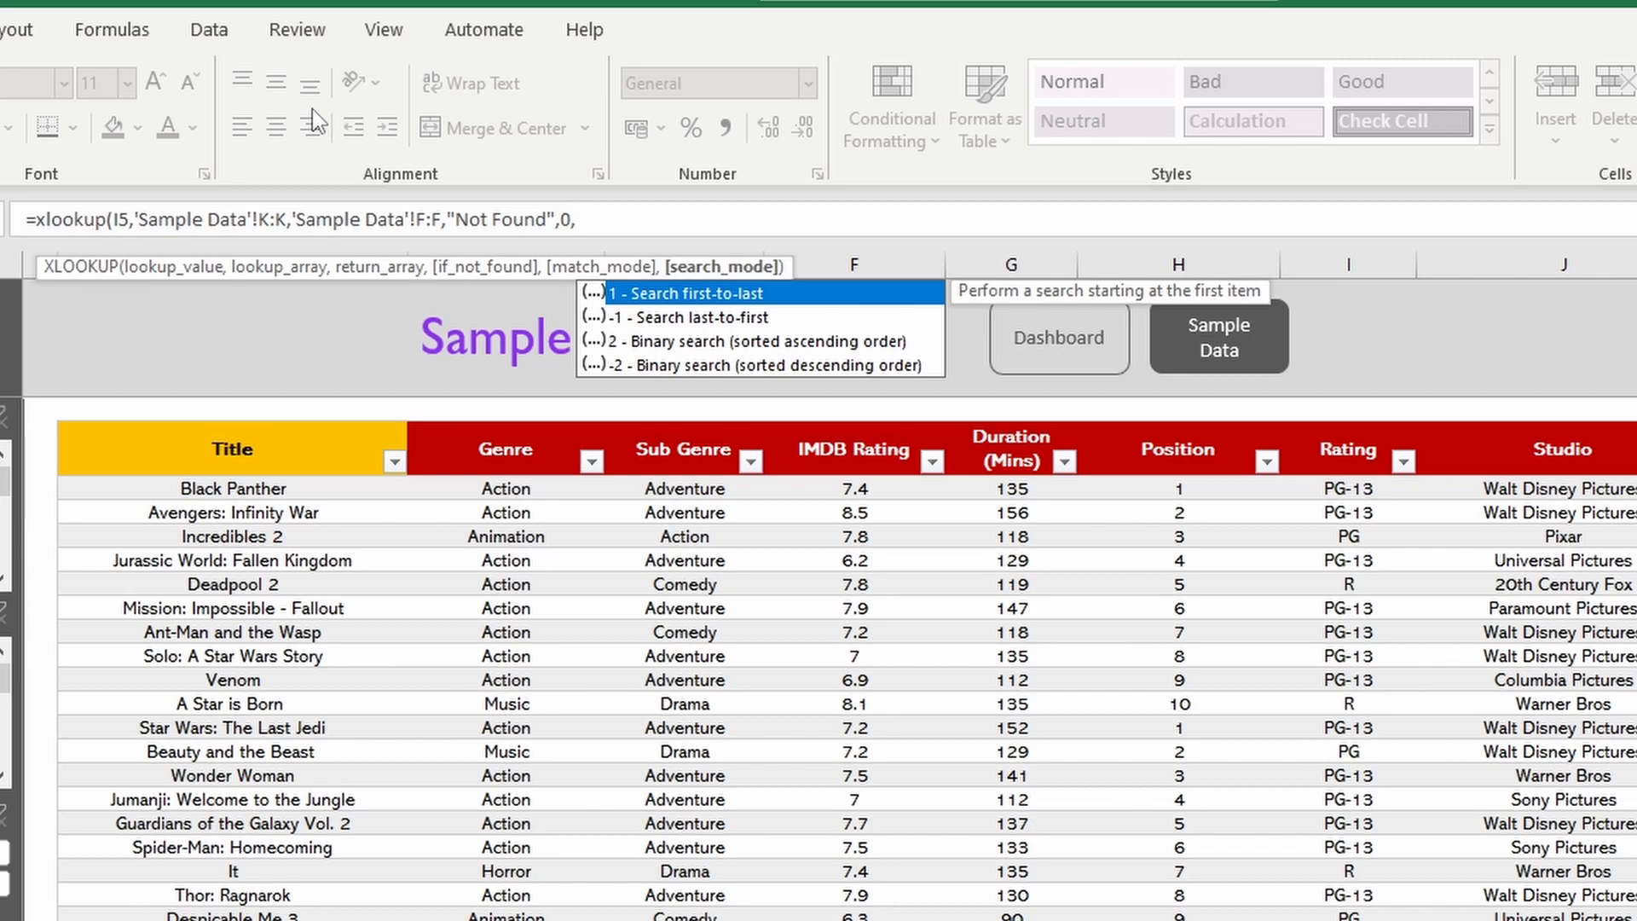
type(")")
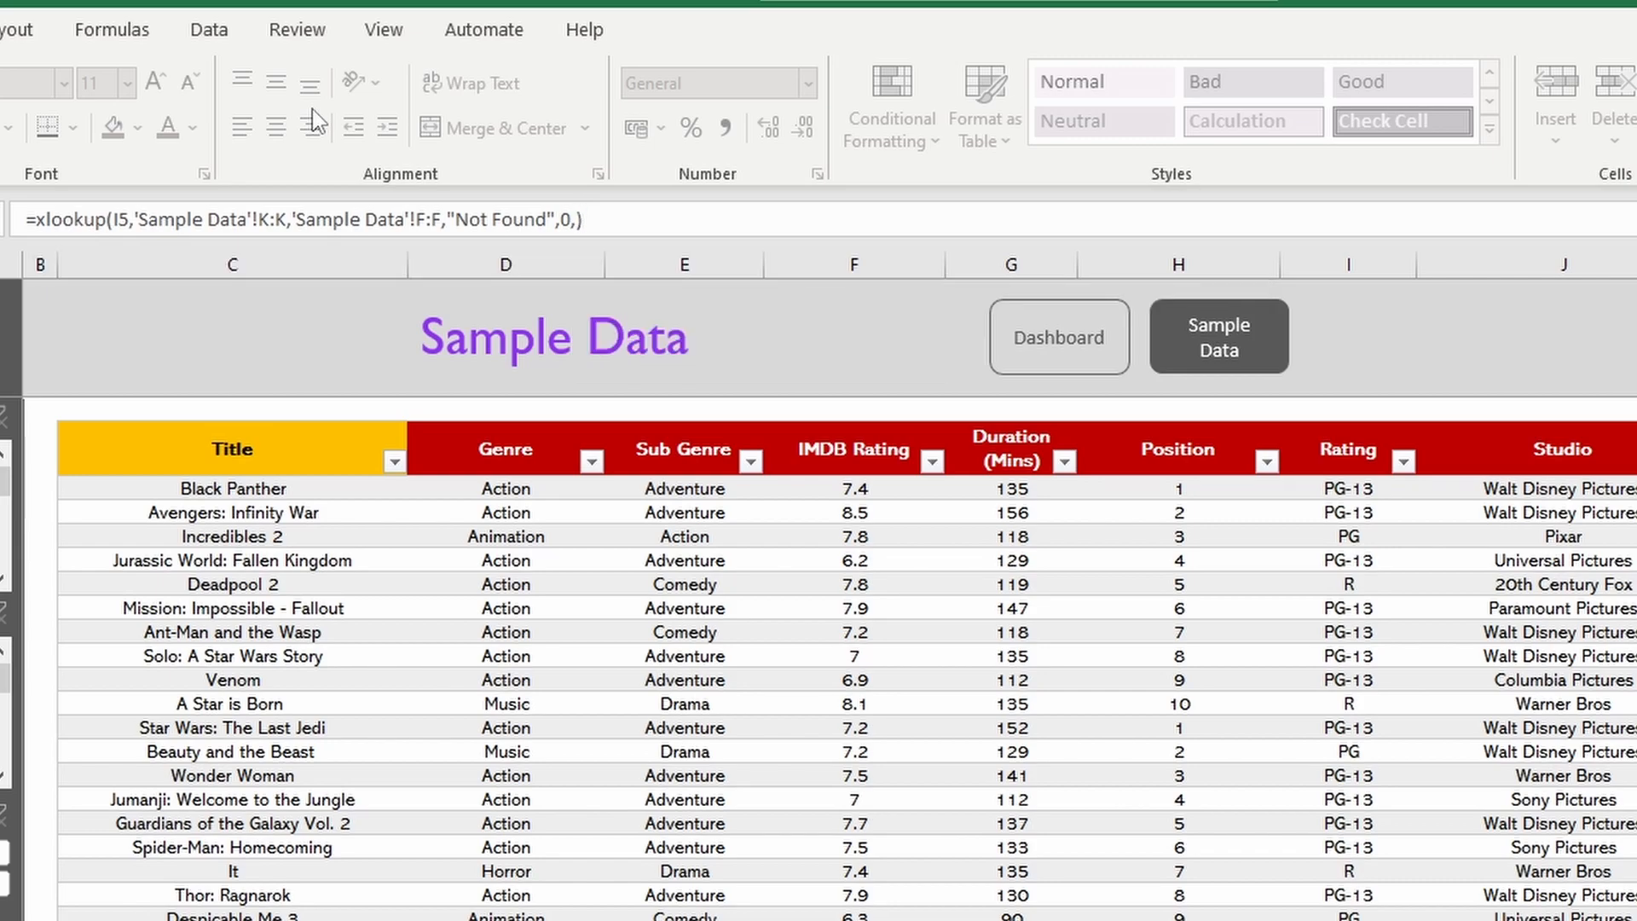
key("Return")
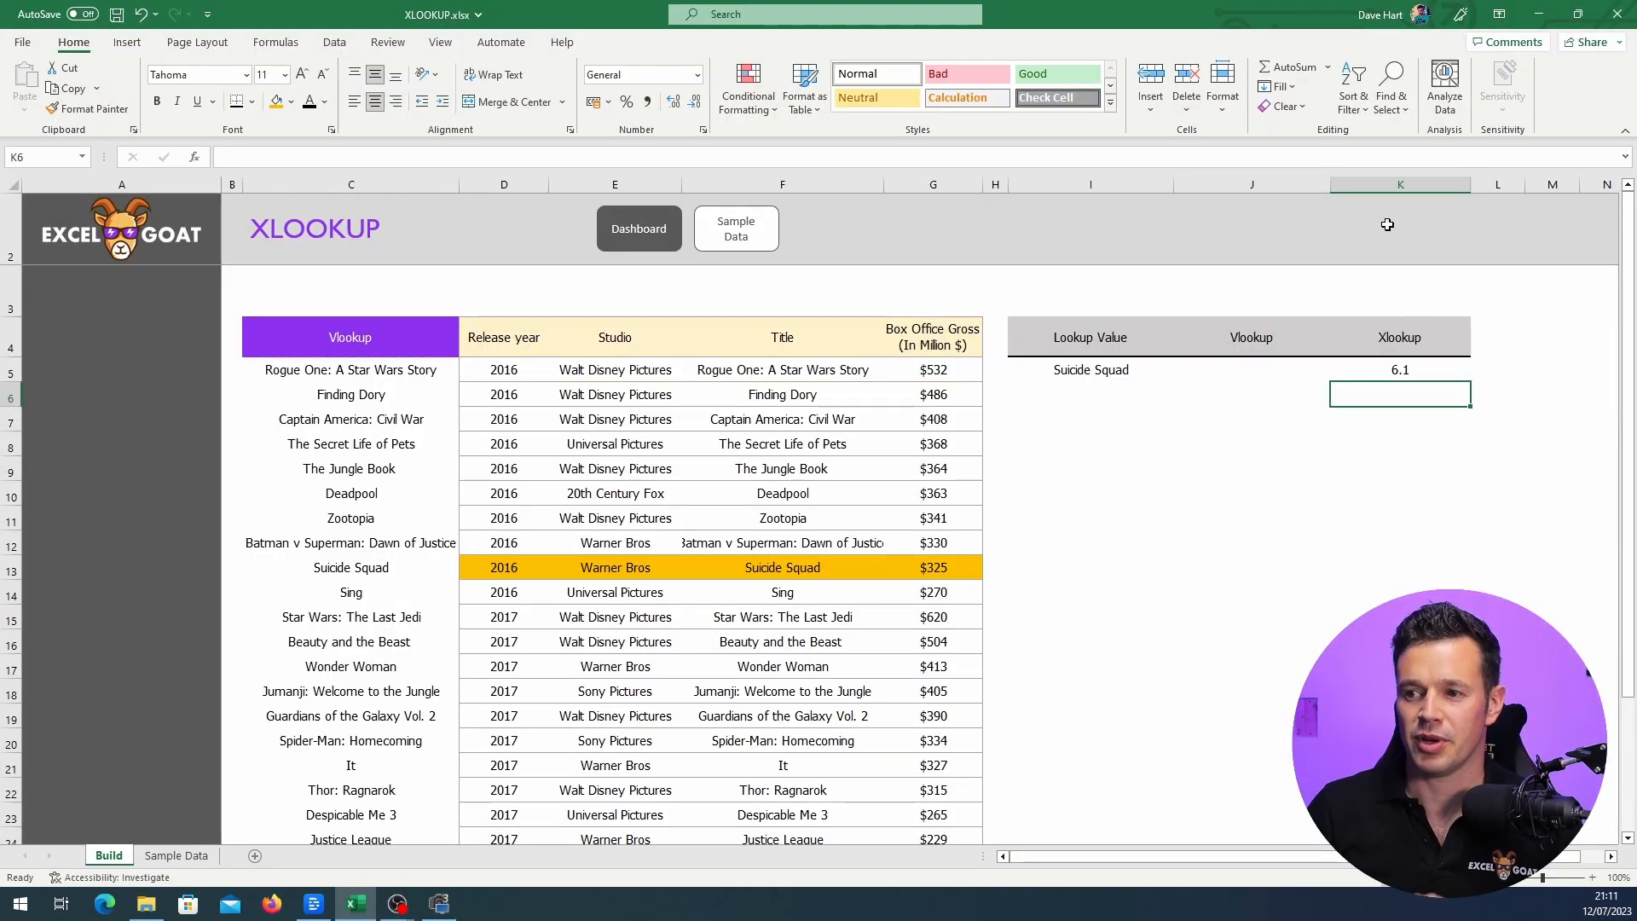
- Check the Genre column on the Sample Data sheet and change the return array of the XLOOKUP in Build cell K5 to 'Sample Data'!D:D
key("Up")
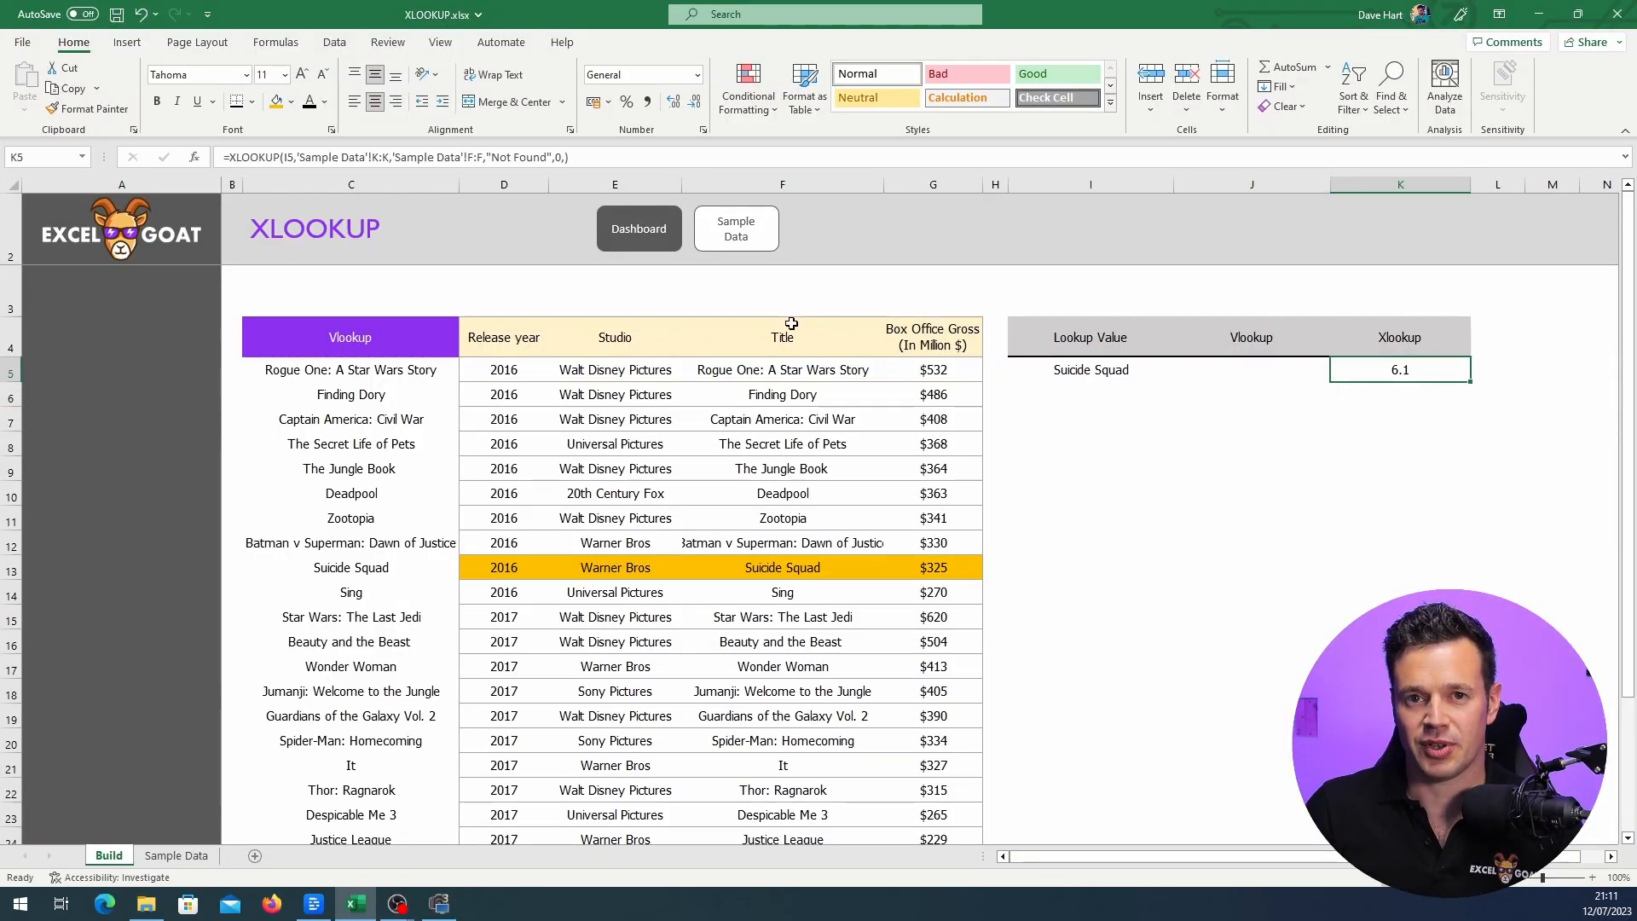
left_click(179, 856)
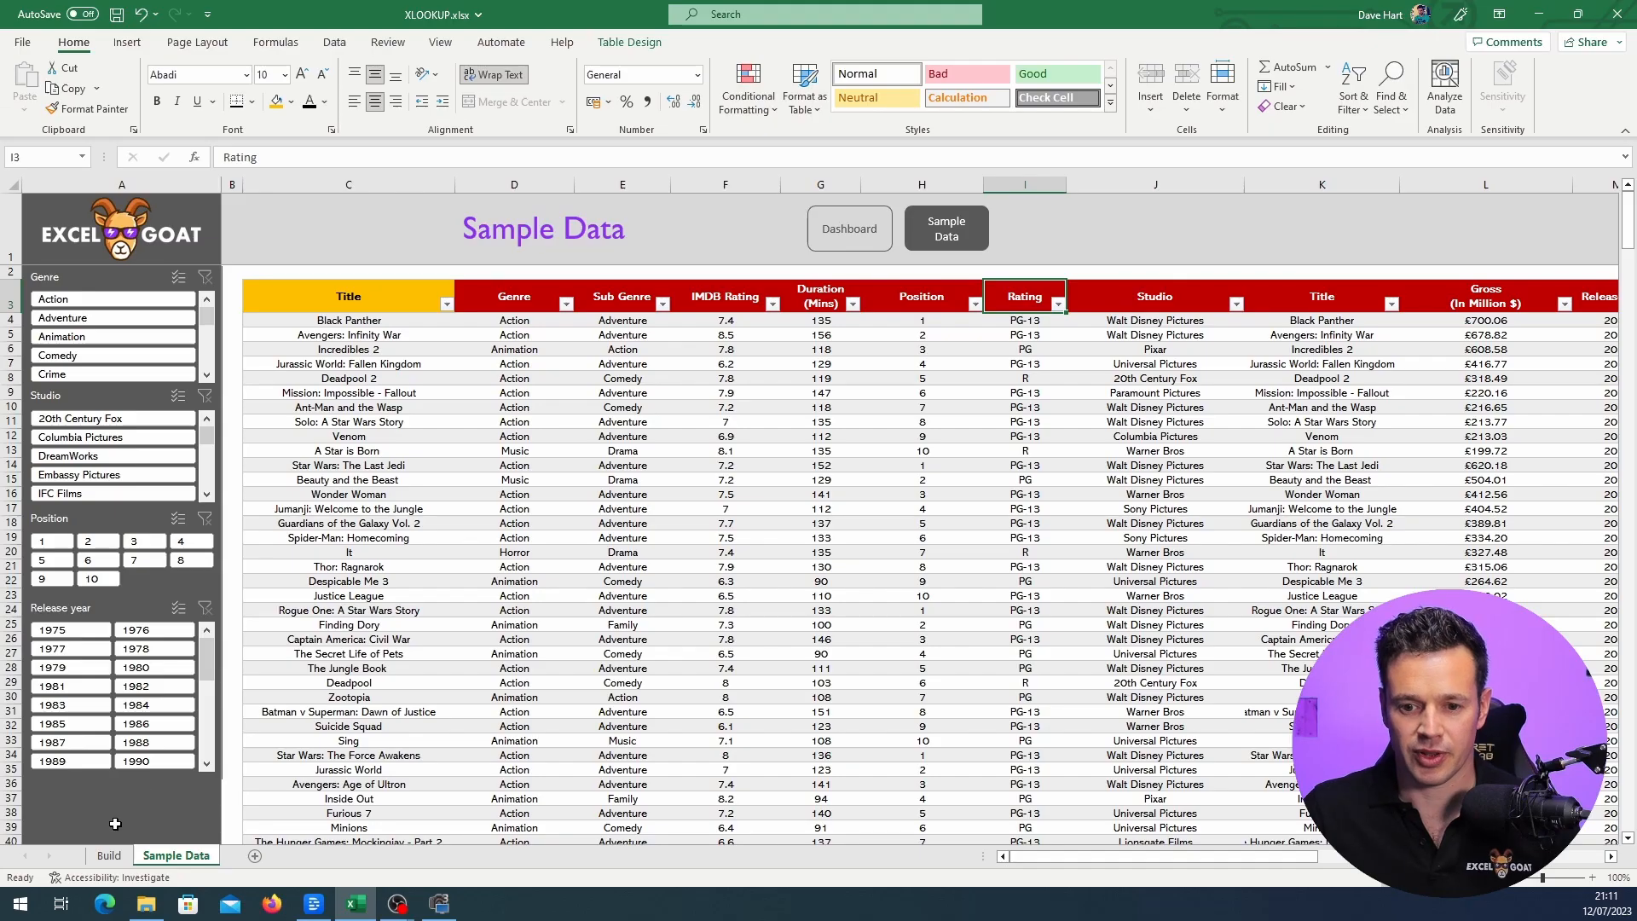
left_click(108, 855)
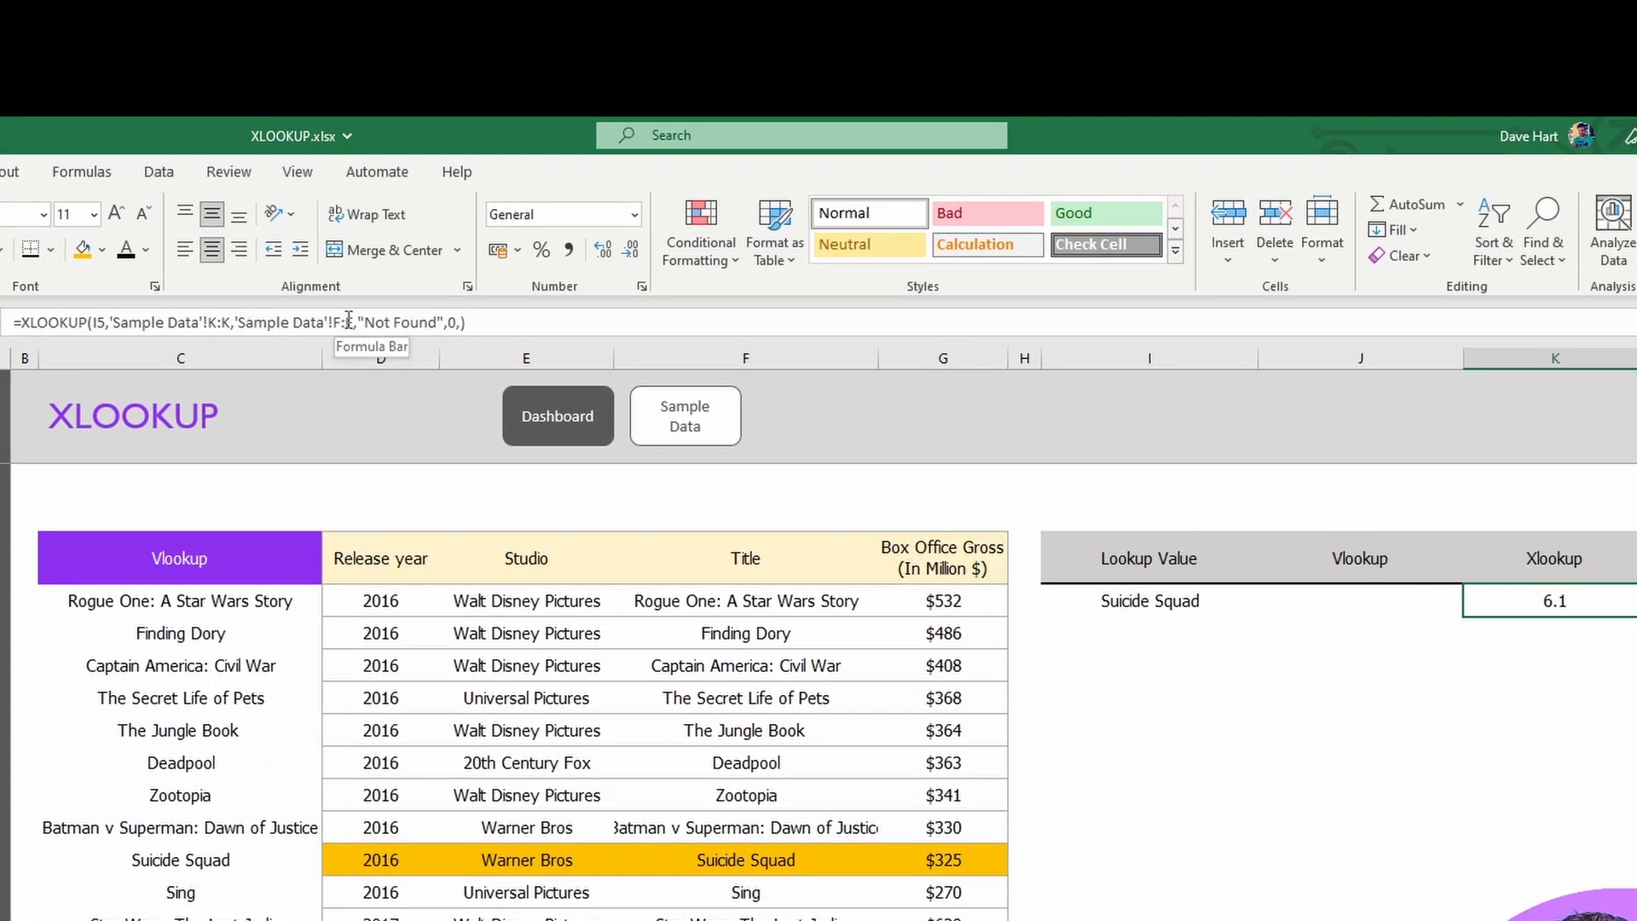
left_click(479, 157)
key("BackSpace")
key("BackSpace")
key("BackSpace")
type("D:D")
key("Return")
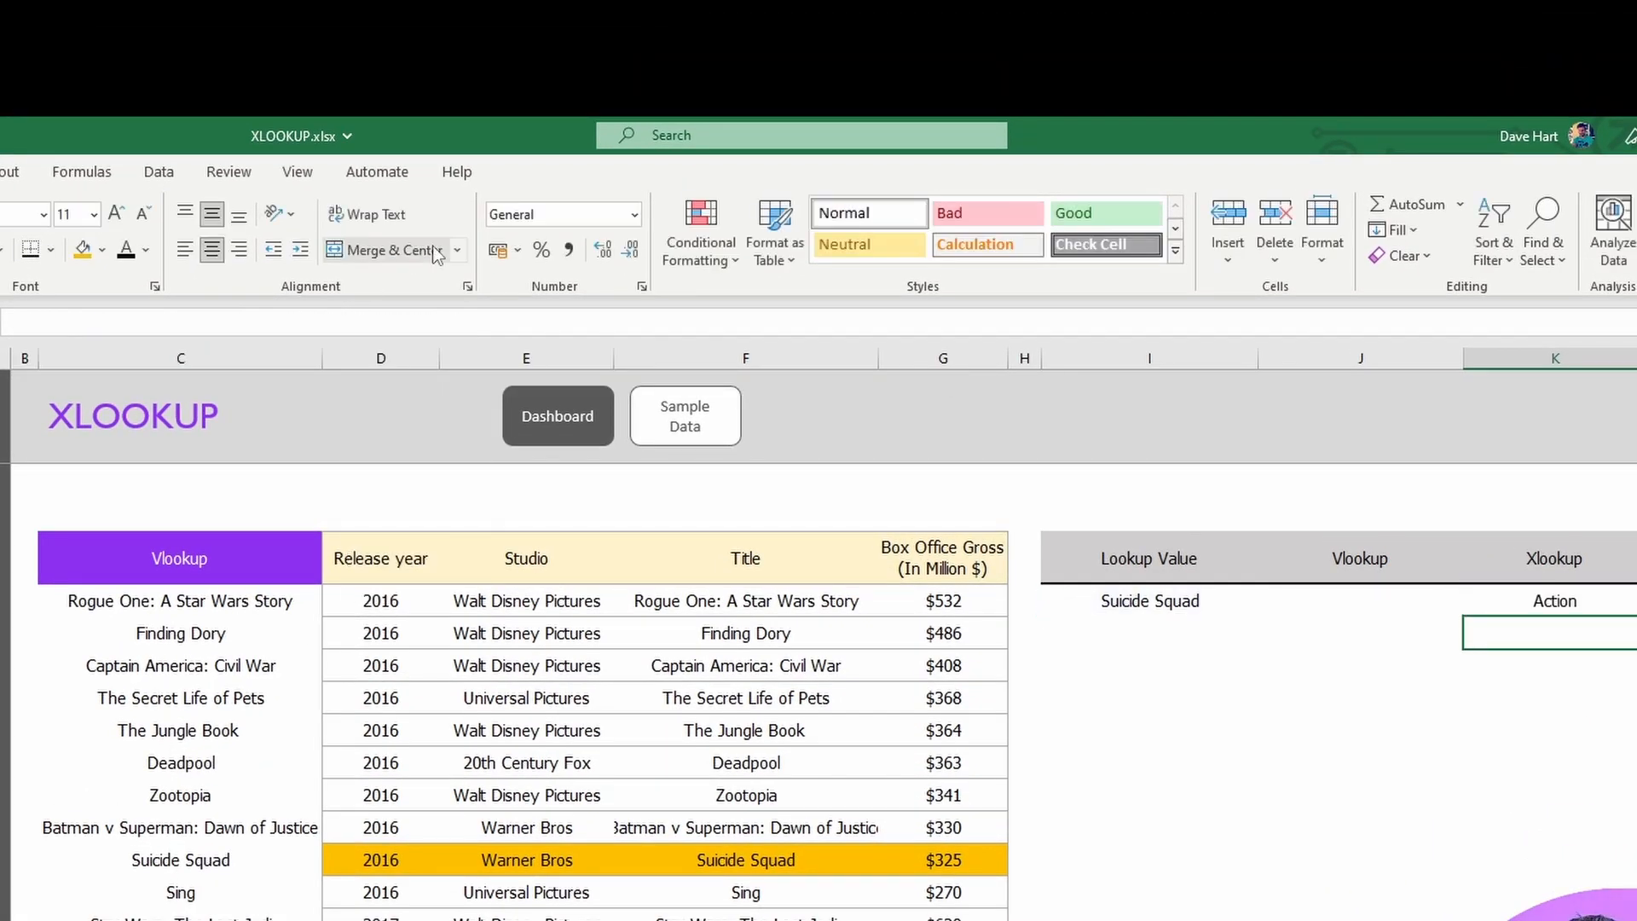